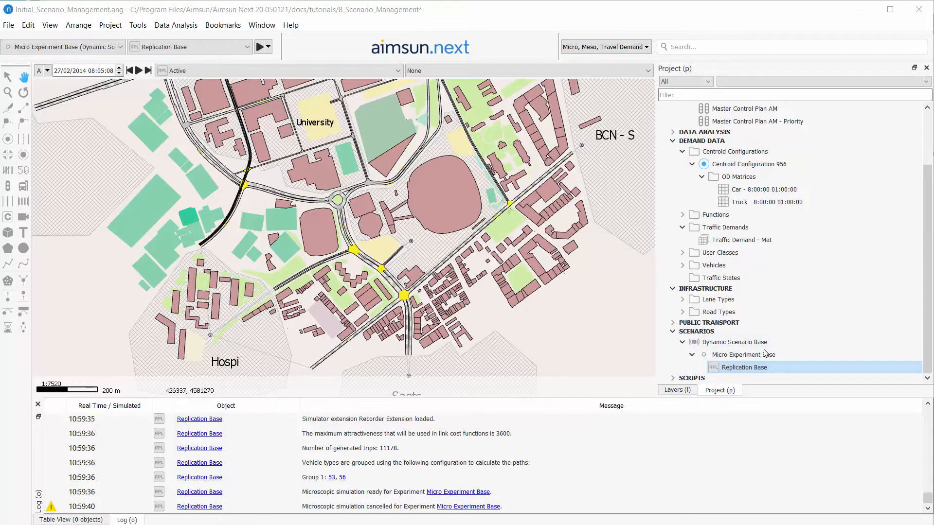
Duplicate the Traffic Demand - Mat traffic demand within the Traffic Demands folder
scroll(777, 221, "up", 3)
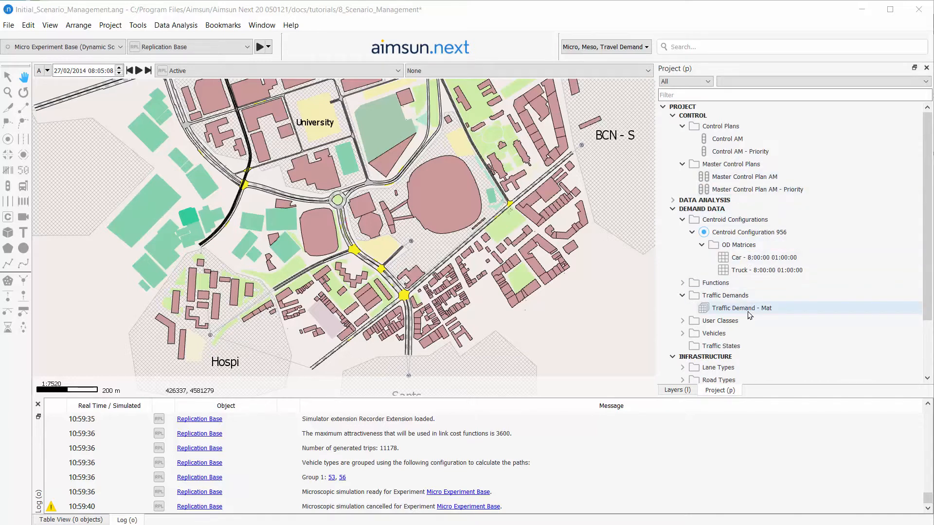
scroll(767, 337, "down", 2)
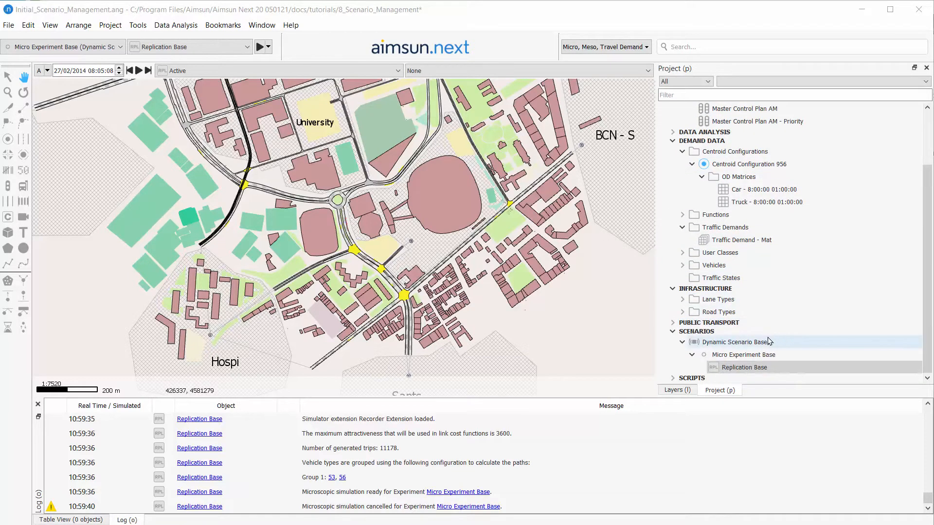
left_click(765, 241)
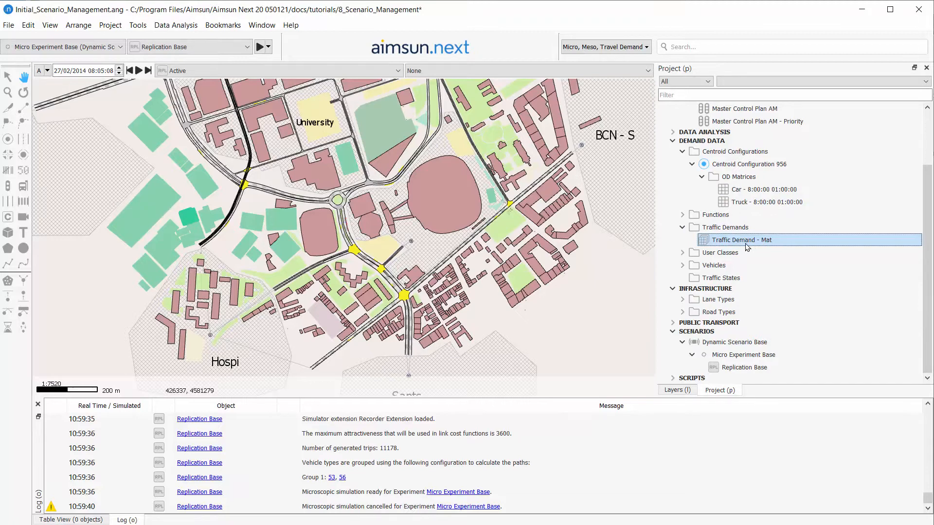
left_click_drag(747, 247, 726, 234)
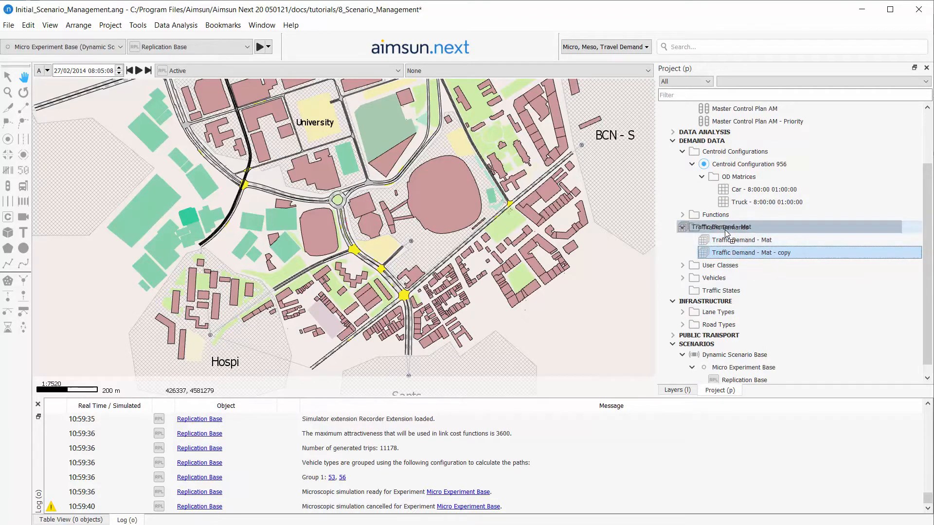
Rename the copied traffic demand as Traffic Demand - Mat - 120% and set its factor to 120%
double_click(745, 254)
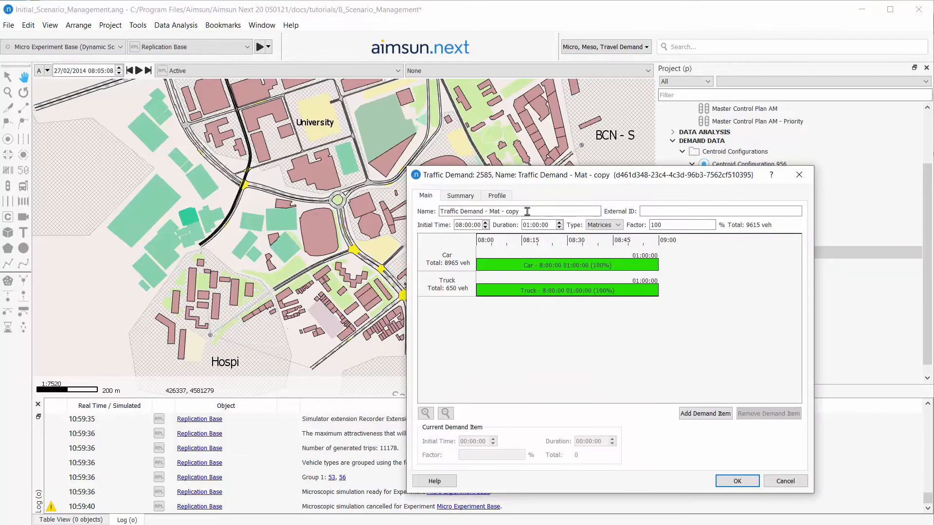
left_click(529, 212)
key("BackSpace")
key("BackSpace")
type("120%")
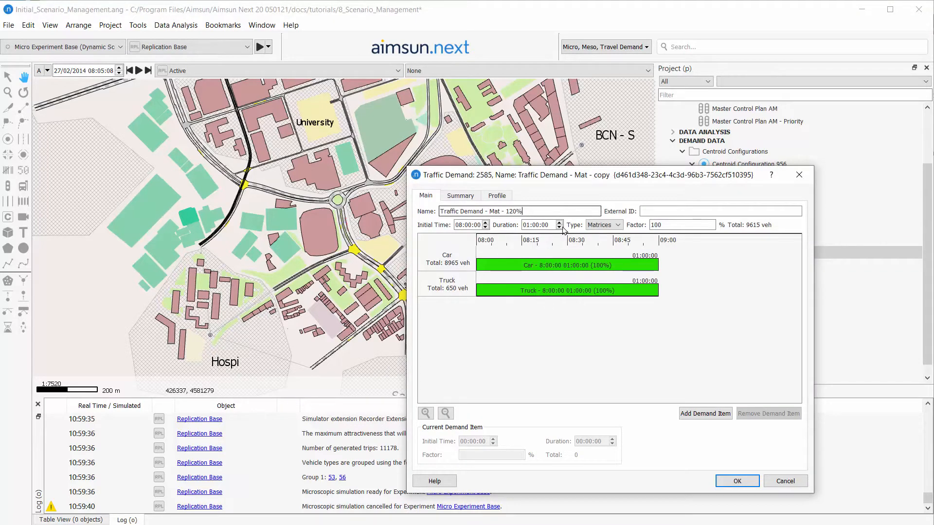
left_click(690, 224)
key("BackSpace")
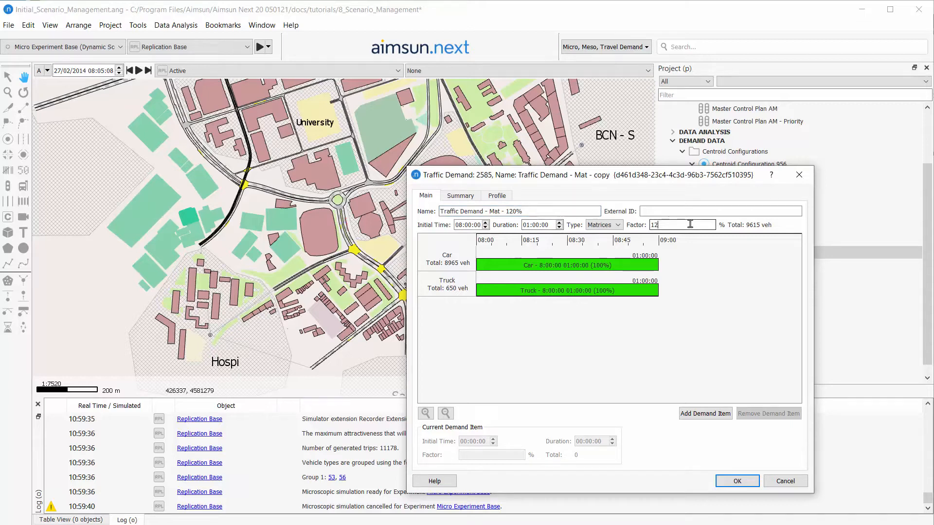
key("Tab")
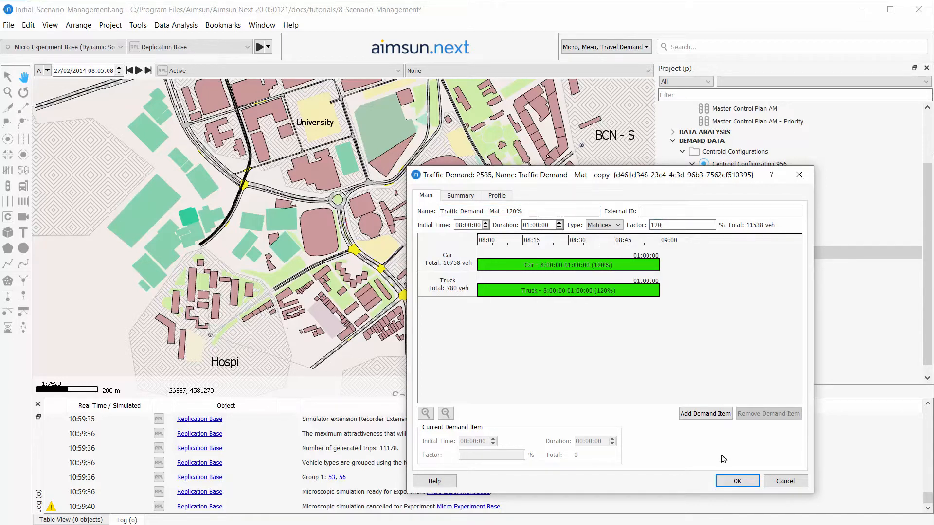
left_click(723, 482)
Duplicate Dynamic Scenario Base within Scenarios, keeping the result and replication seeds
left_click(764, 343)
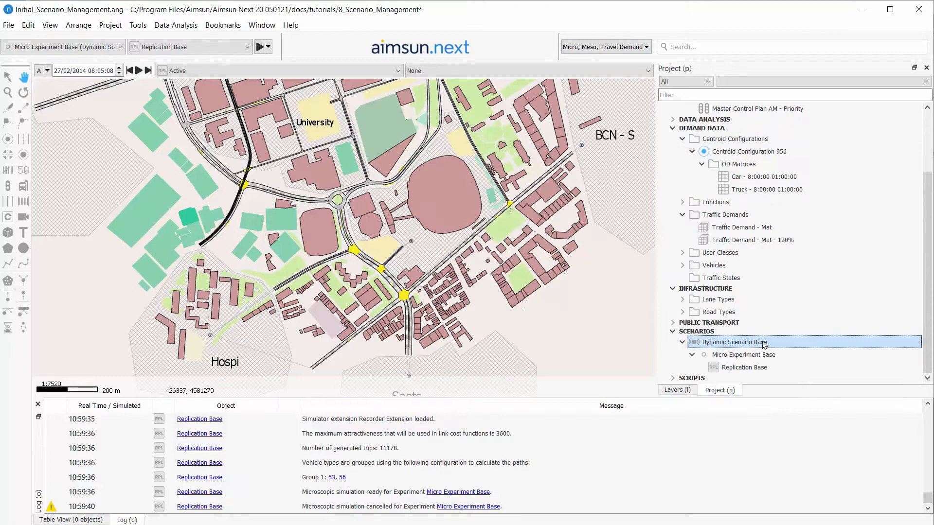
left_click_drag(764, 343, 736, 332)
left_click_drag(907, 487, 519, 316)
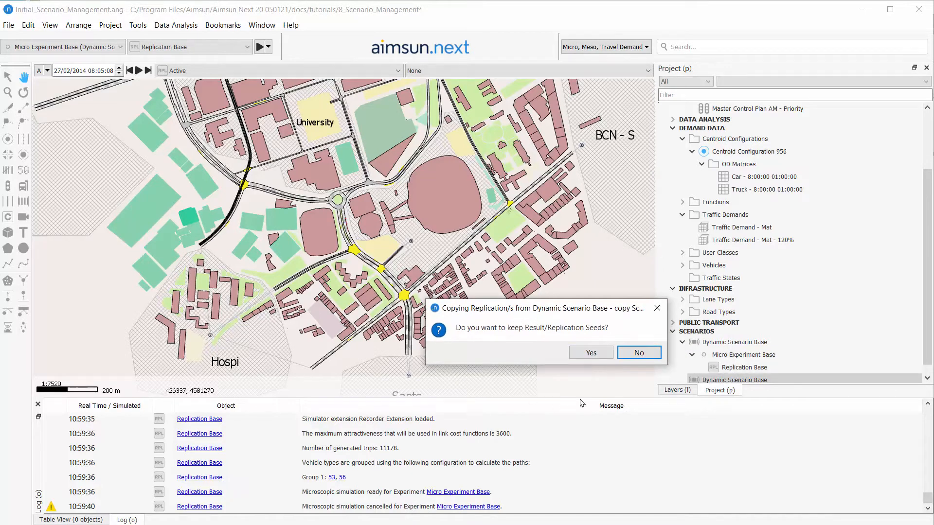
left_click(604, 354)
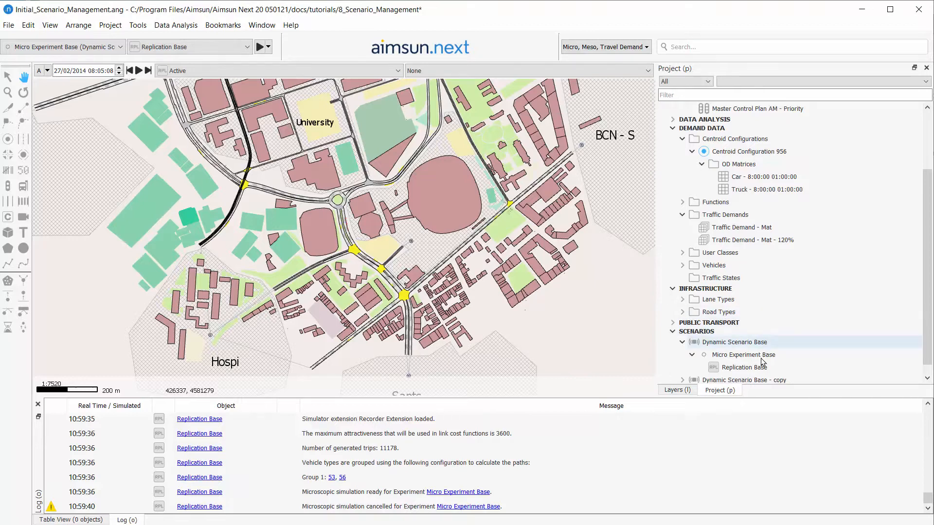
Rename the copied dynamic scenario as Dynamic Scenario Base - 120%
double_click(772, 371)
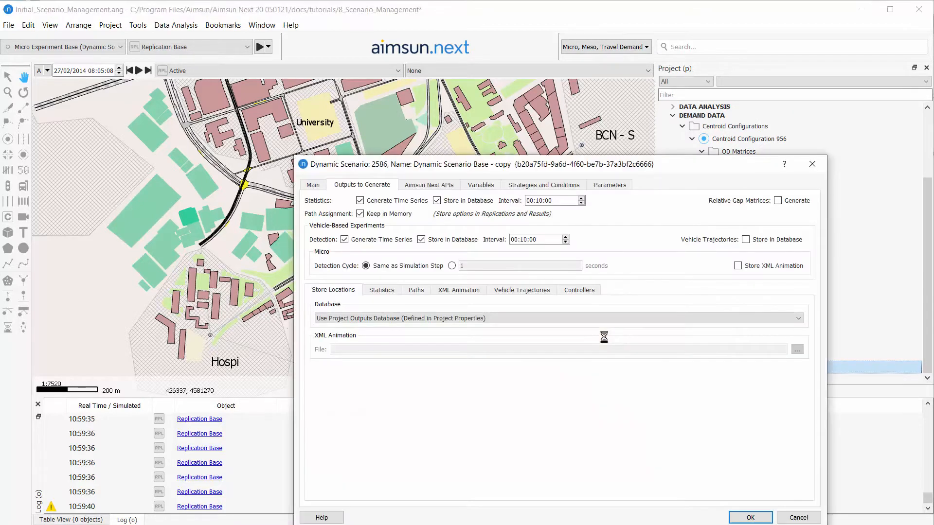
left_click(316, 187)
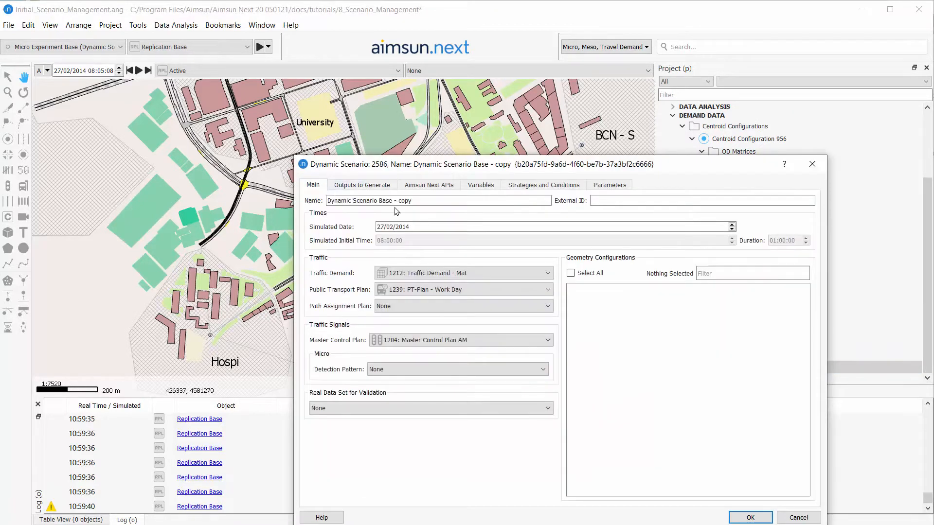
left_click(433, 202)
key("BackSpace")
key("BackSpace")
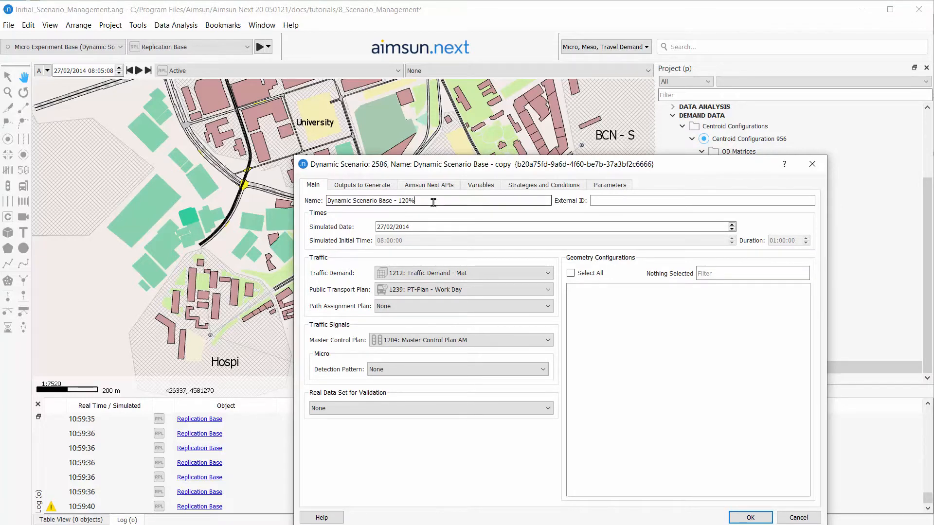
left_click(750, 517)
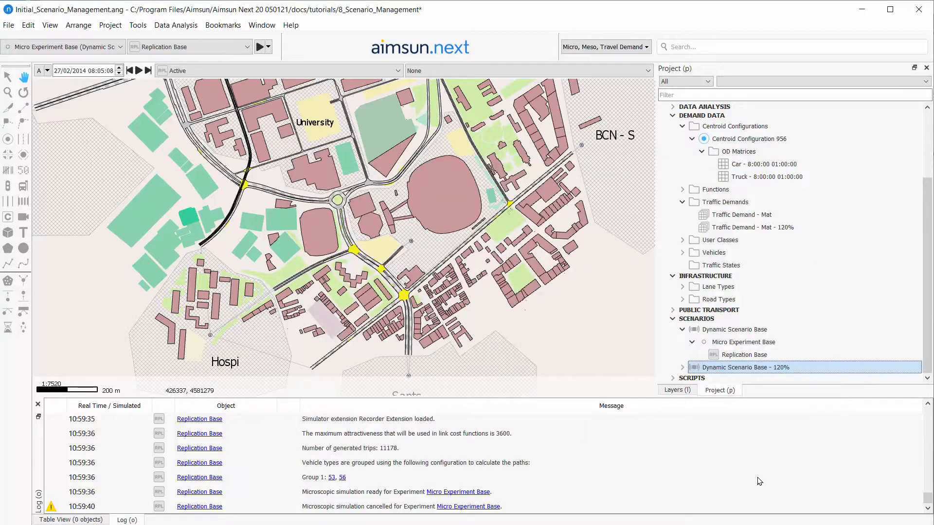
Rename the micro experiment under Dynamic Scenario Base - 120% as Micro Experiment 120%
left_click(683, 368)
double_click(739, 362)
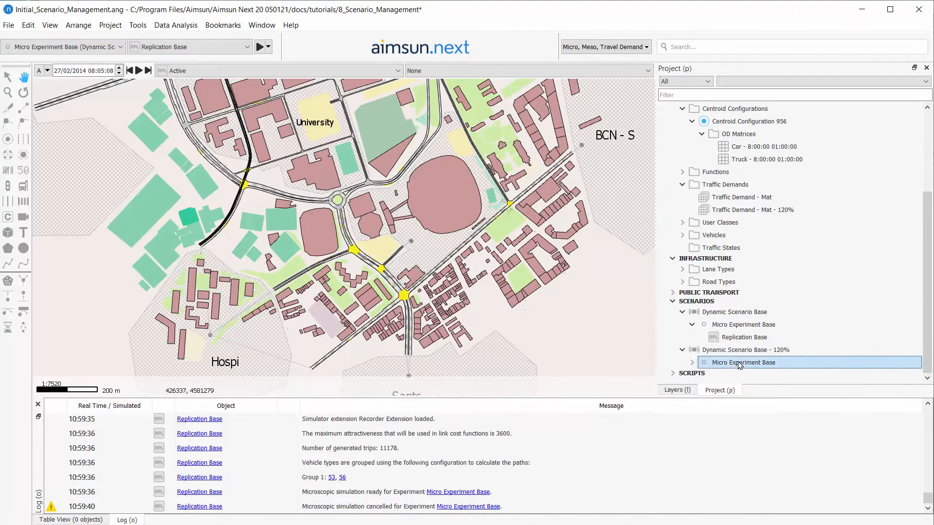
left_click(453, 156)
key("BackSpace")
key("BackSpace")
key("BackSpace")
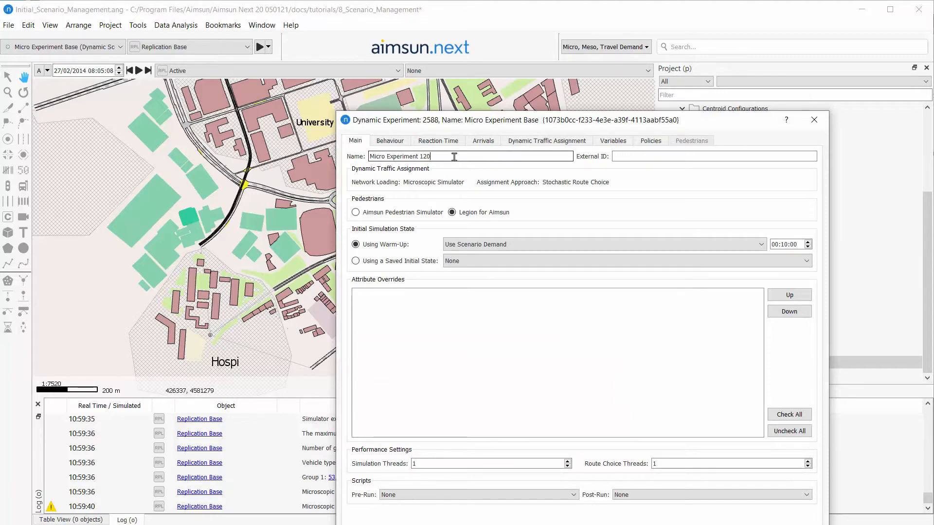
type("120%")
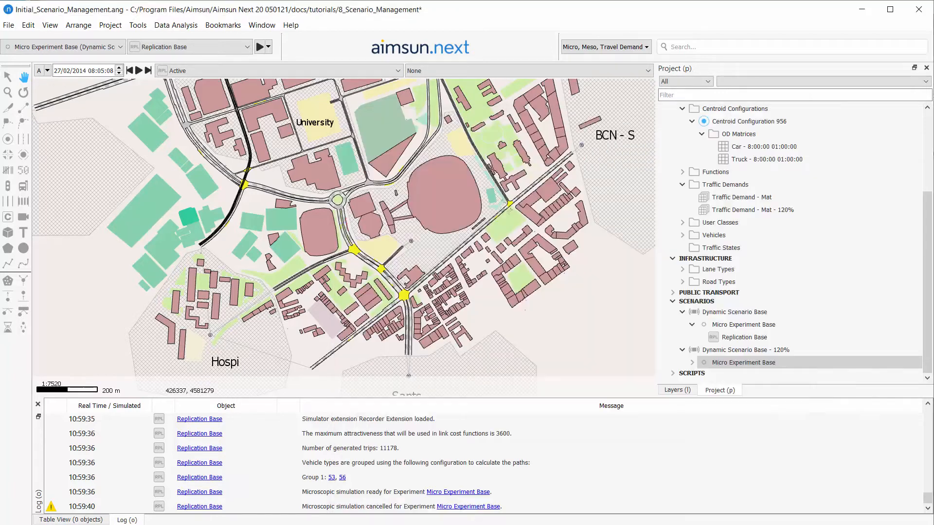
key("Return")
Rename the replication under Micro Experiment 120% as Replication 120%
left_click(692, 362)
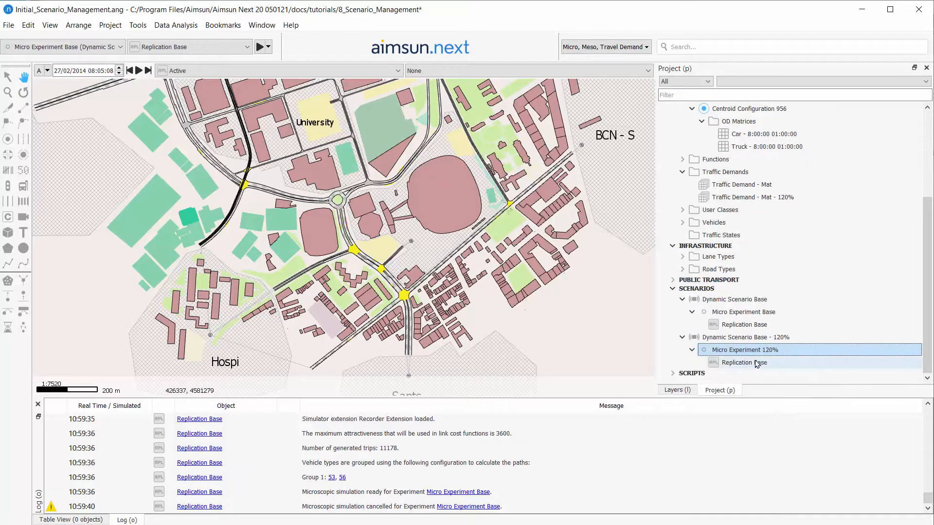
double_click(758, 364)
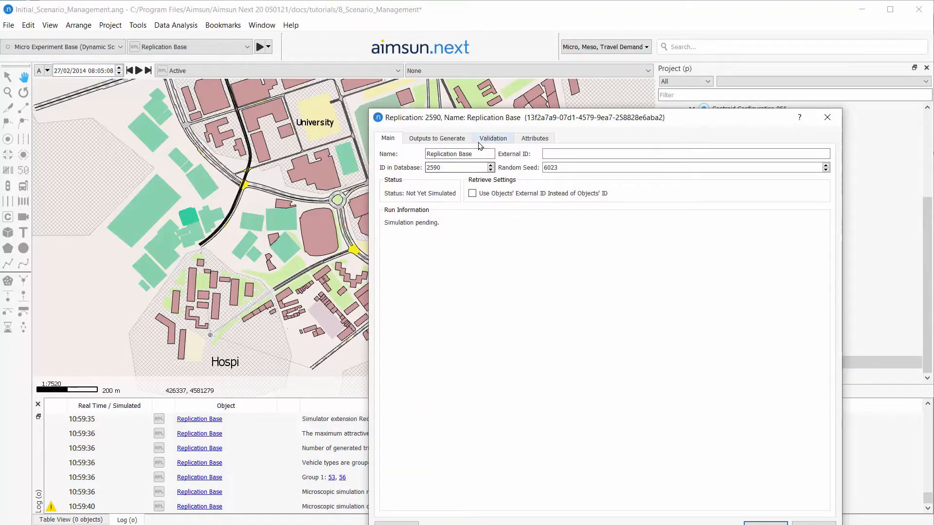
key("BackSpace")
key("BackSpace")
key("BackSpace")
type("120")
key("Return")
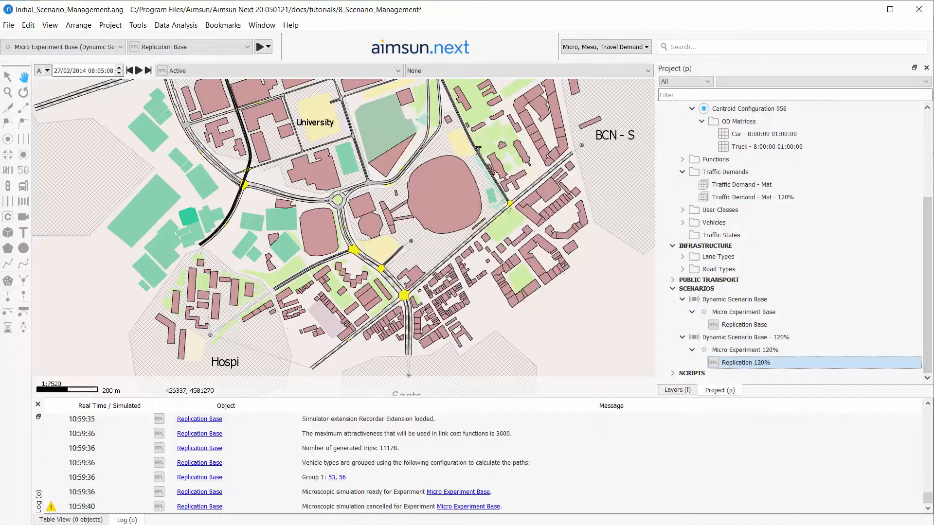
Assign Traffic Demand - Mat - 120% as the traffic demand of Dynamic Scenario Base - 120%
double_click(710, 338)
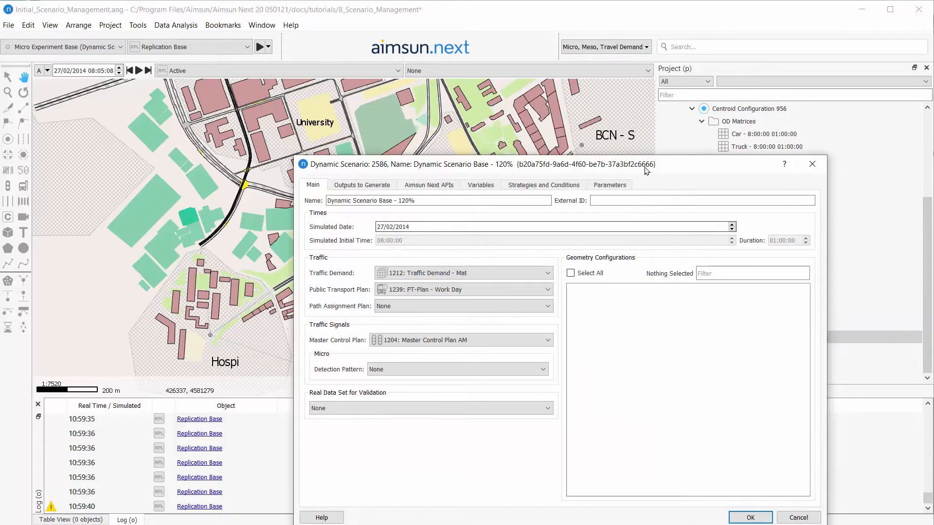
left_click_drag(646, 168, 612, 79)
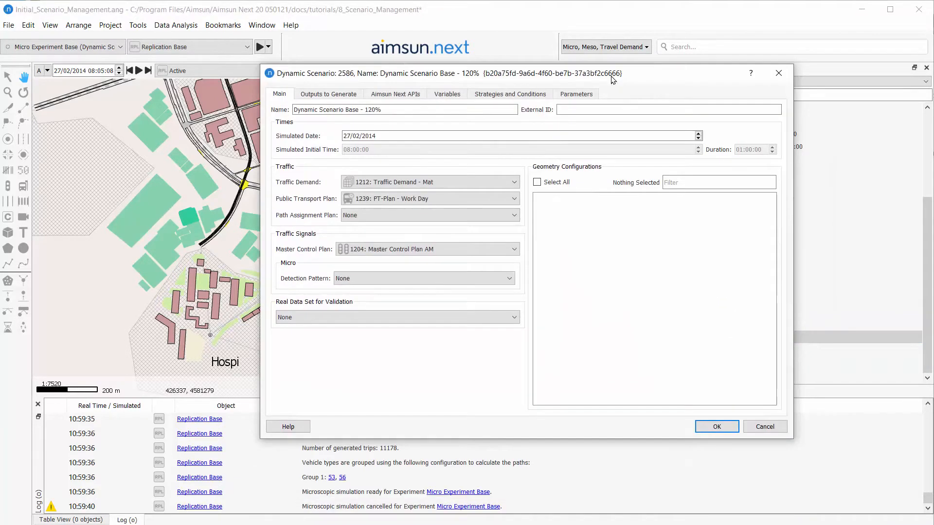
left_click(454, 182)
left_click(443, 212)
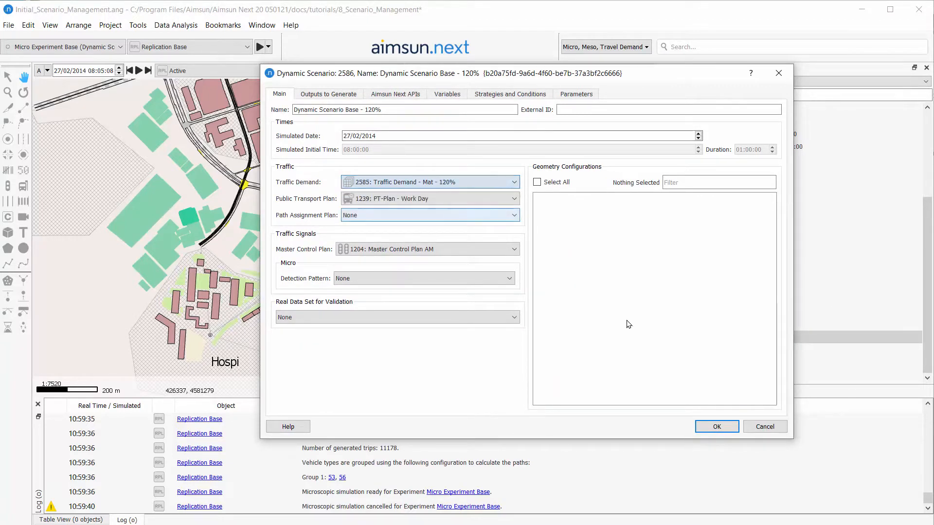
left_click(716, 427)
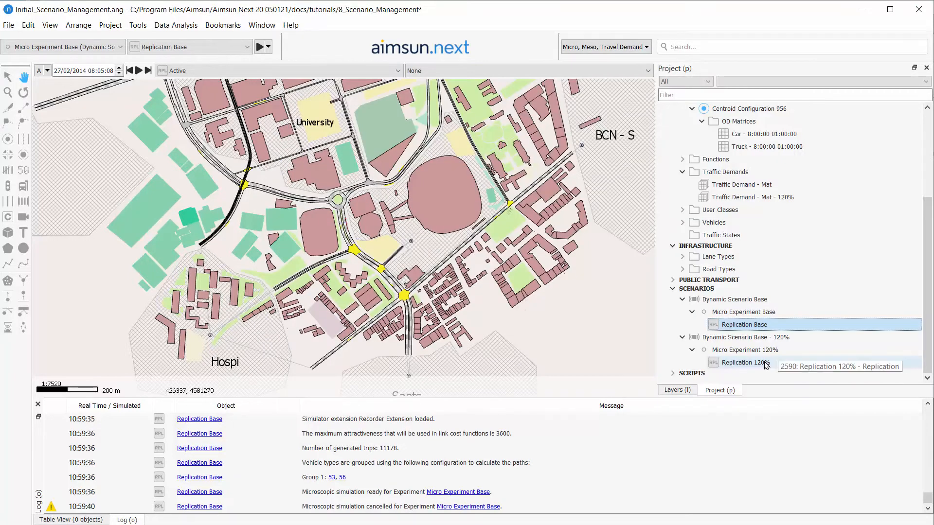
Run the simulations of Replication Base and Replication 120% together
left_click(766, 364, "ctrl")
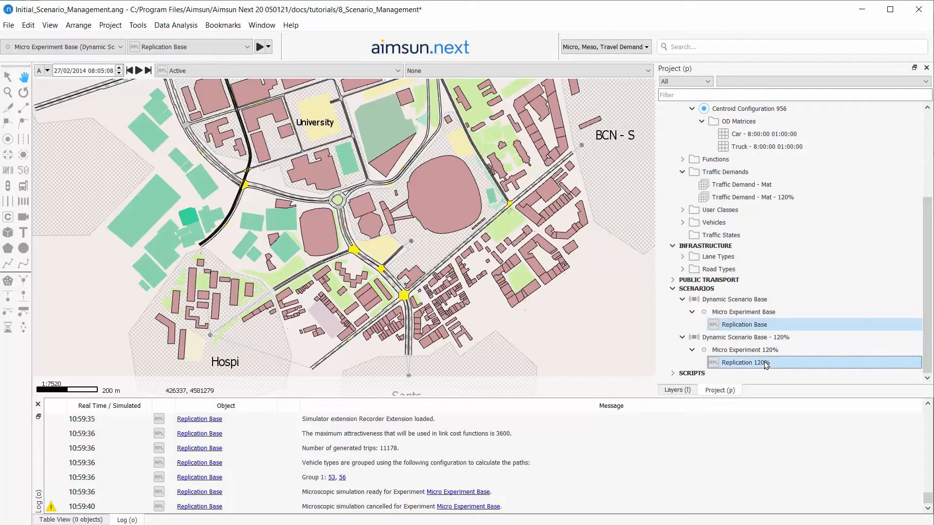
right_click(766, 364)
left_click(807, 392)
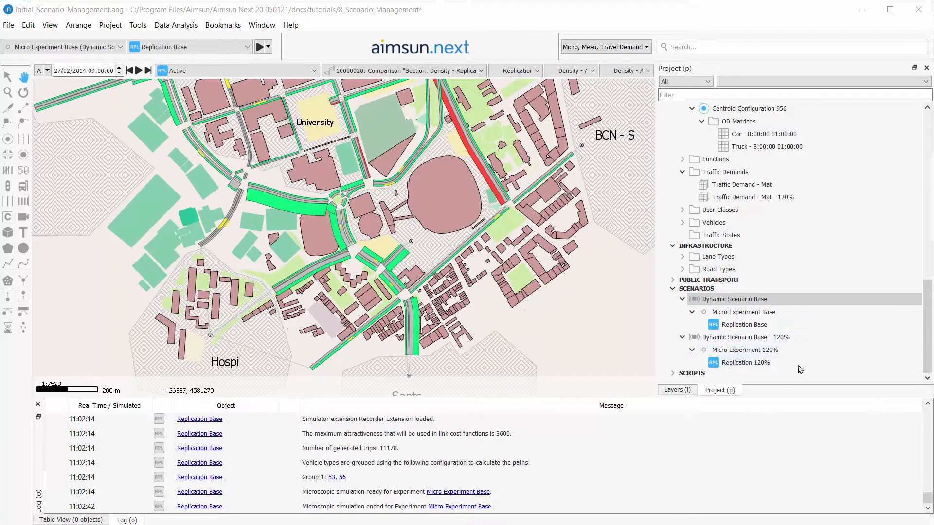
Start a data comparison with Replication Base as the reference and Replication 120% as the compared replication
left_click(763, 366)
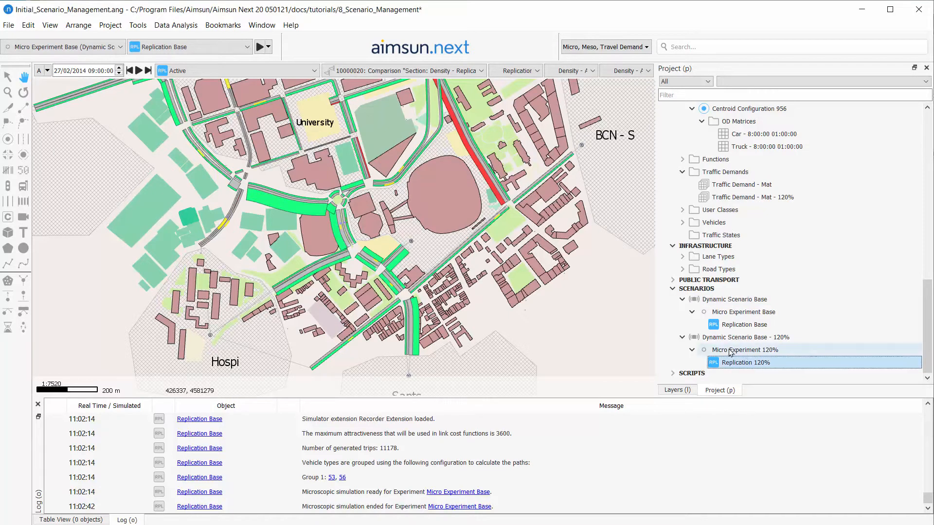
left_click(164, 25)
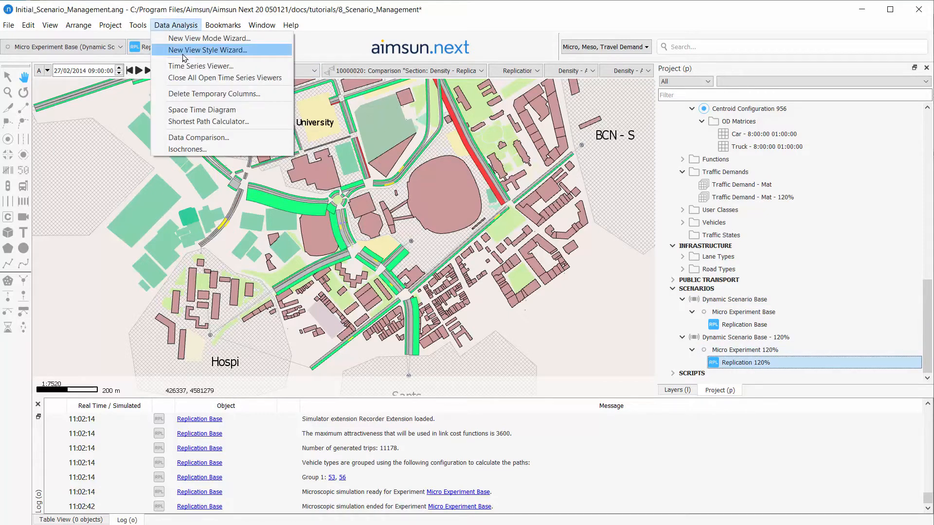
left_click(204, 138)
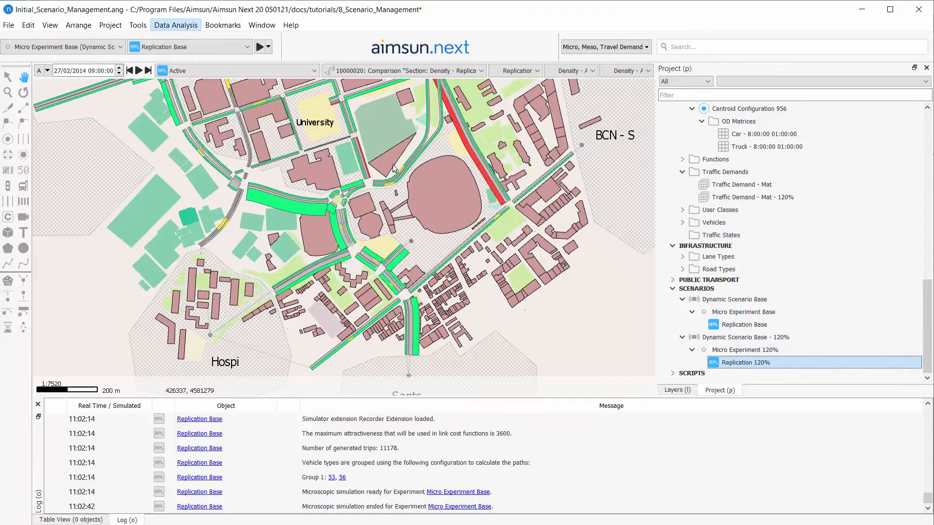
left_click(378, 150)
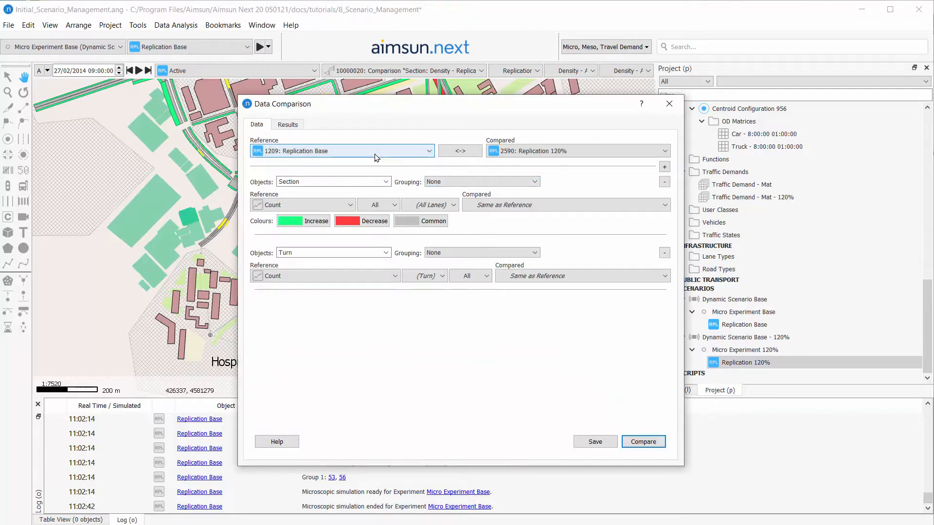
left_click(519, 164)
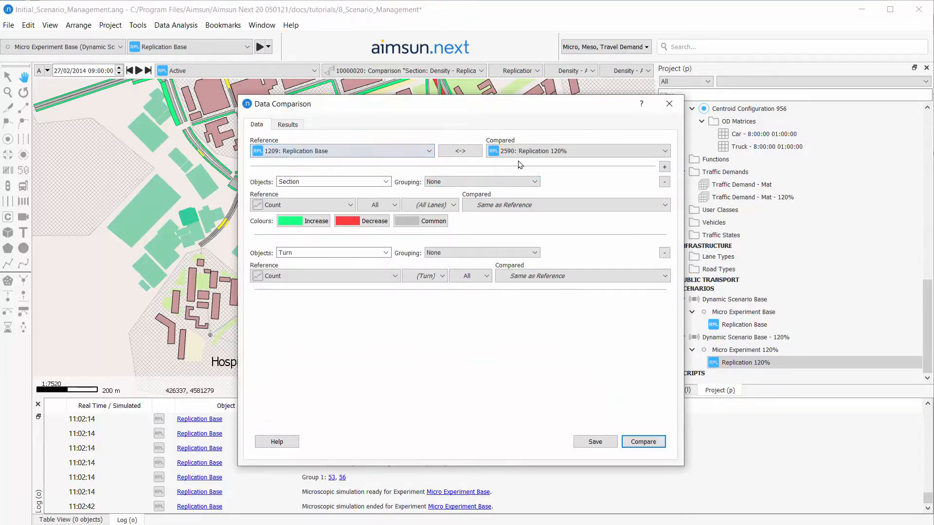
left_click(533, 153)
left_click(533, 153)
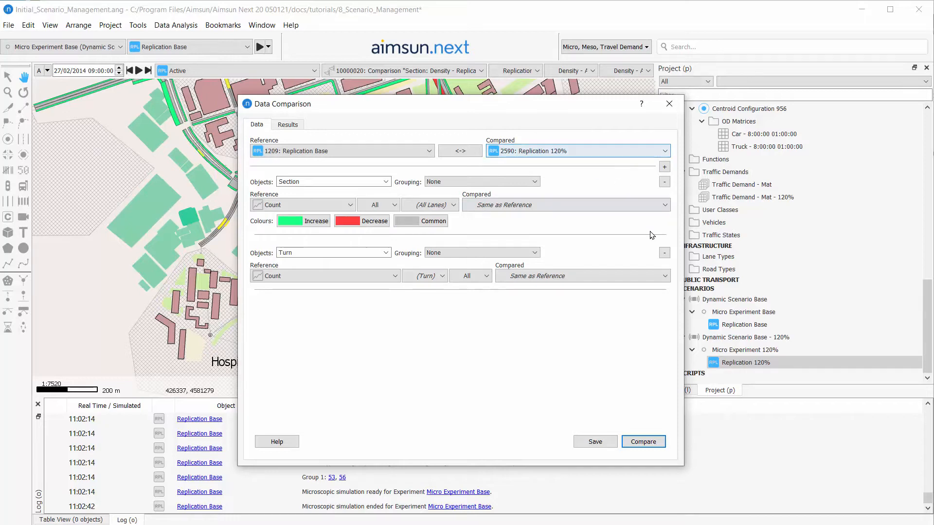
Remove the Turn comparison and leave the Section comparison ungrouped
left_click(664, 252)
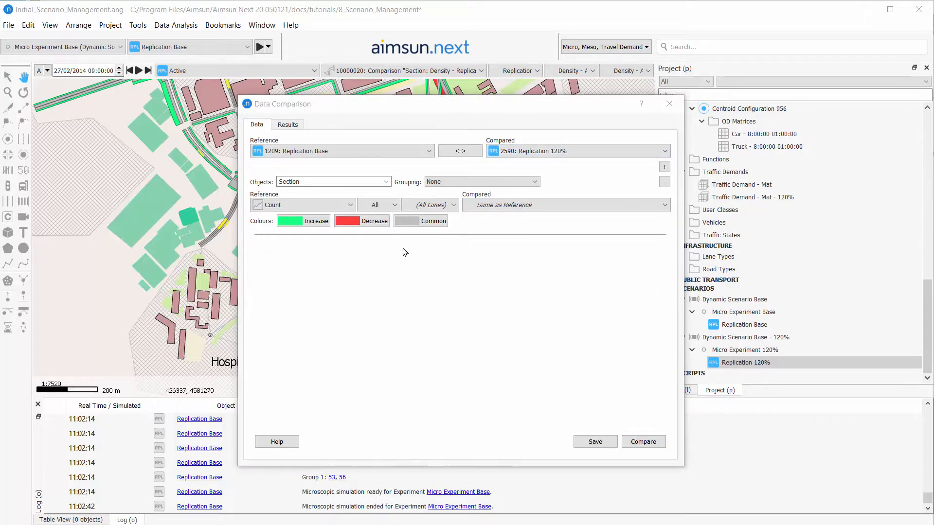
left_click(355, 184)
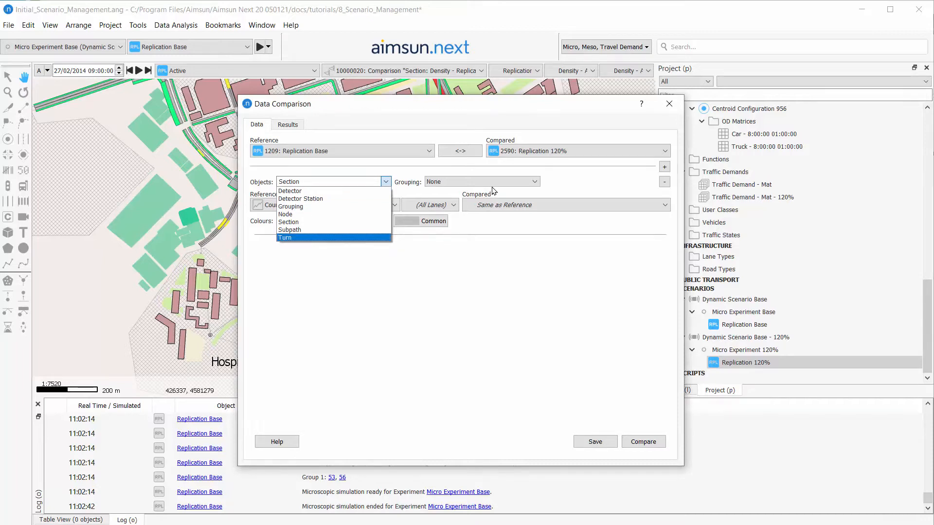
left_click(574, 184)
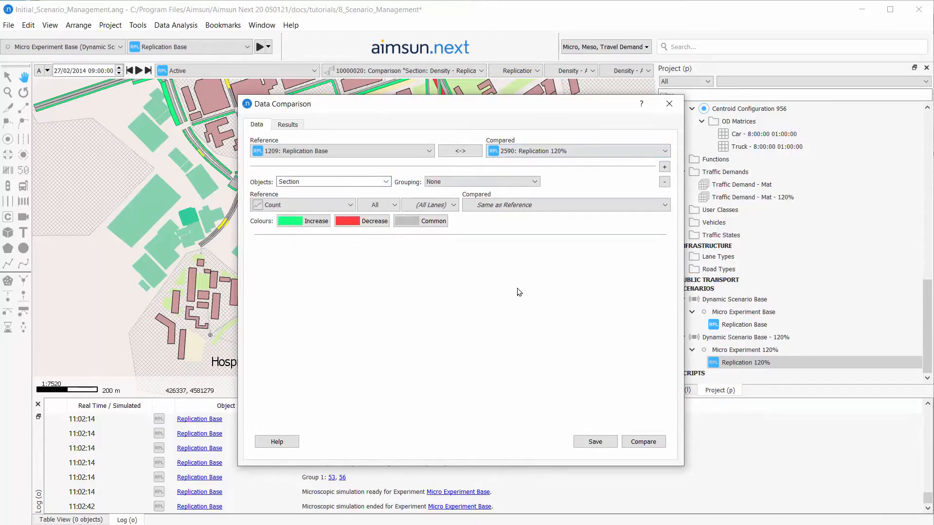
left_click(506, 183)
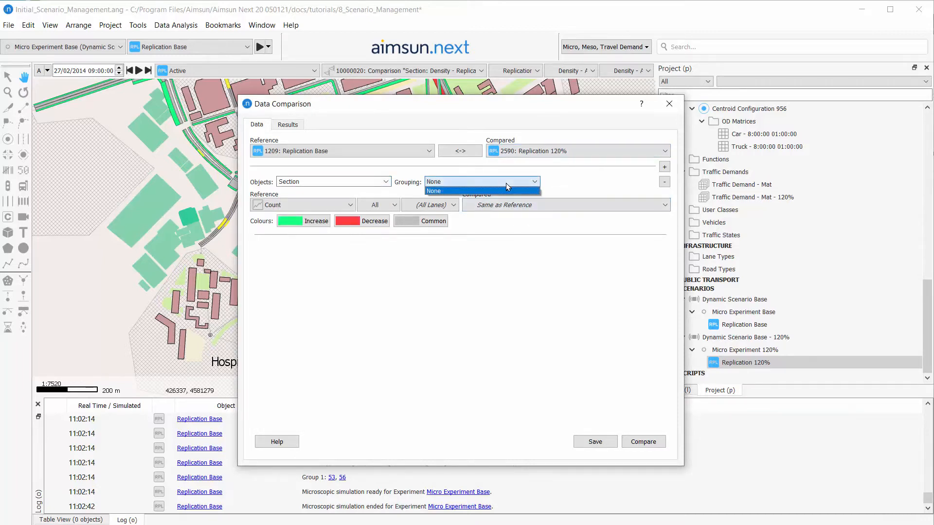
left_click(443, 191)
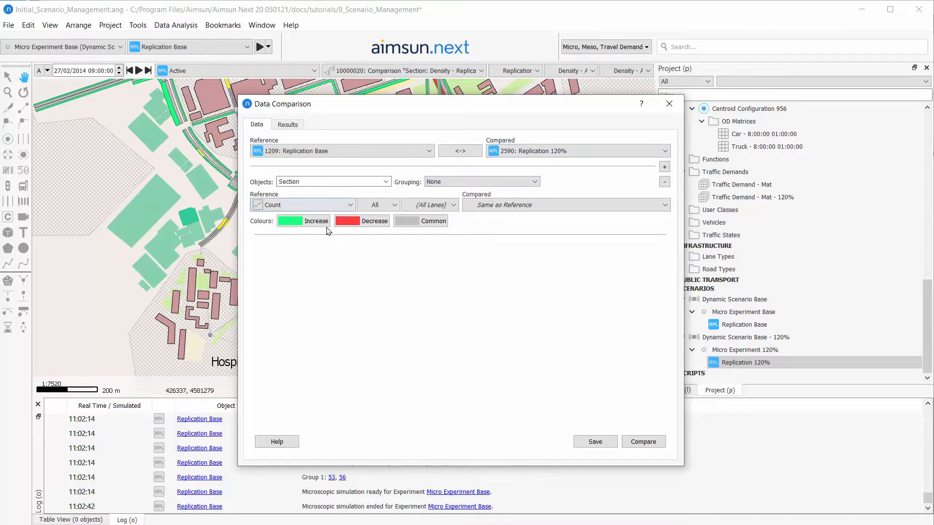
Set the compared Section variable to Density for all vehicles and lanes, and run the comparison
left_click(328, 207)
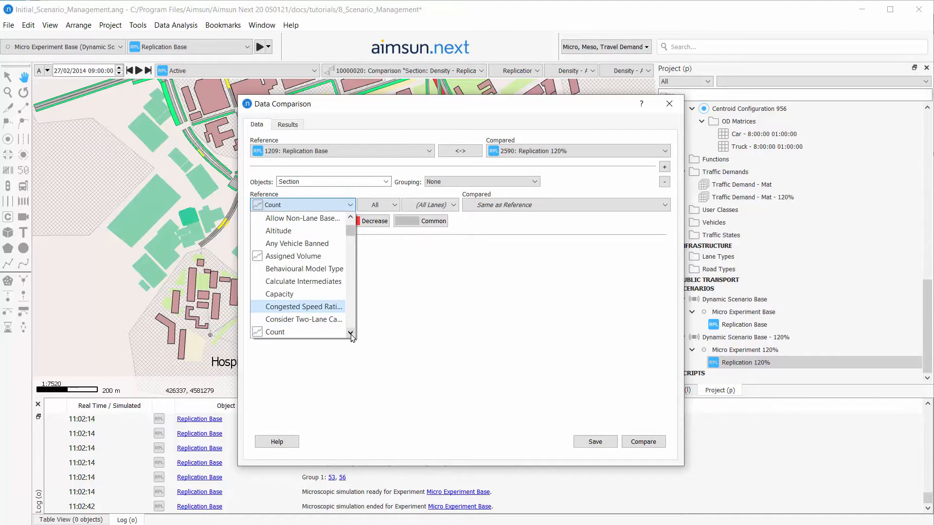
scroll(341, 329, "down", 2)
left_click(329, 320)
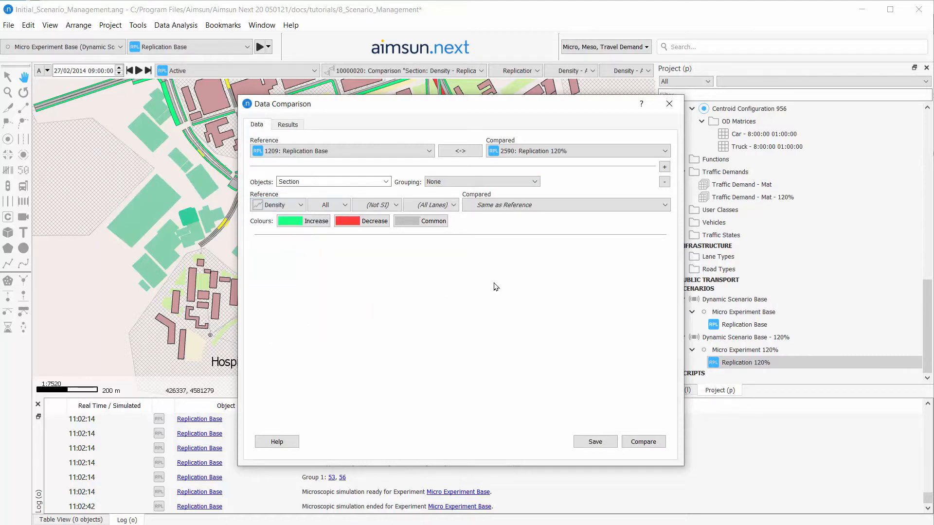
left_click(650, 440)
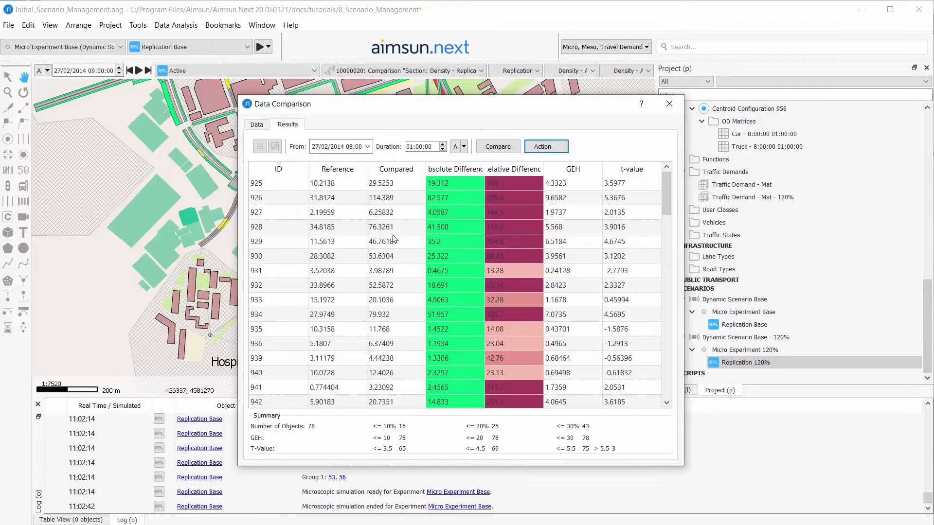
View the comparison results as a regression plot and examine the density differences on the map
left_click(275, 146)
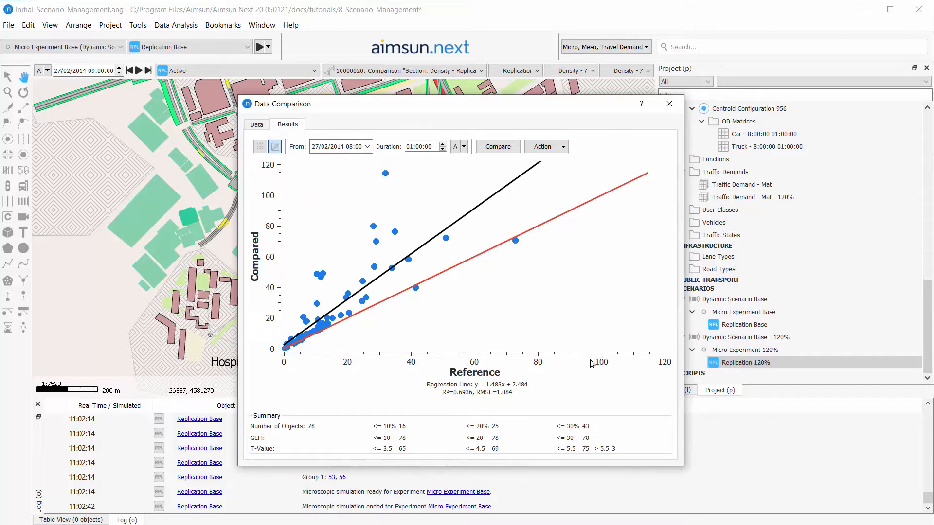
left_click_drag(550, 109, 832, 128)
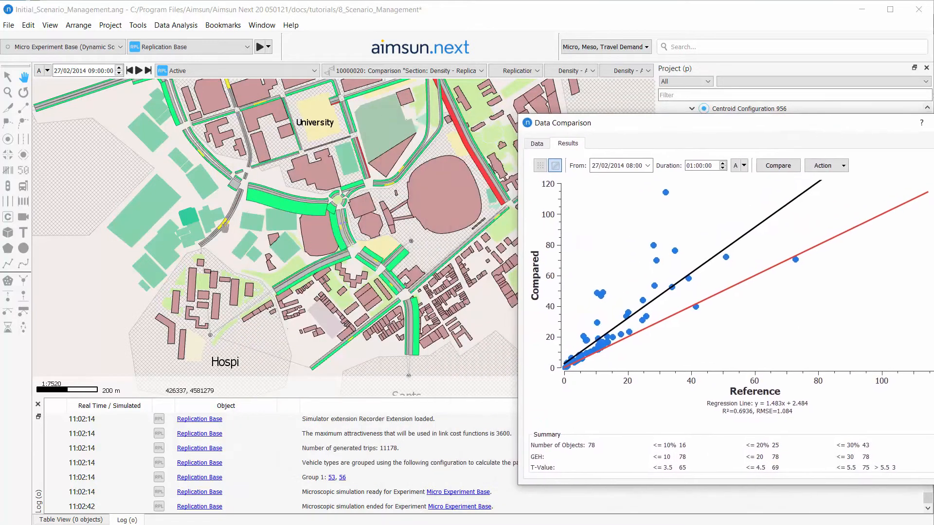
left_click_drag(330, 197, 335, 319)
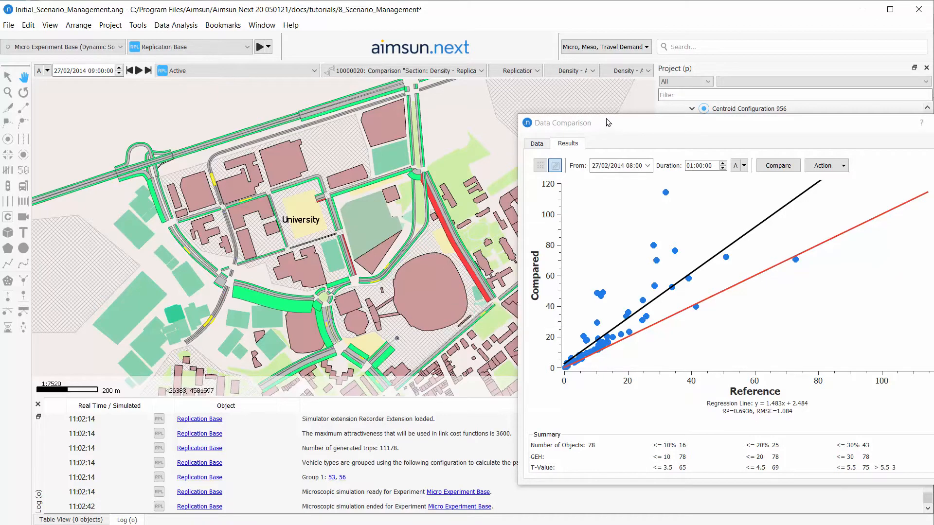
Show the legend of the section density comparison view mode and clear the comparison dialog off the map
left_click_drag(608, 123, 235, 235)
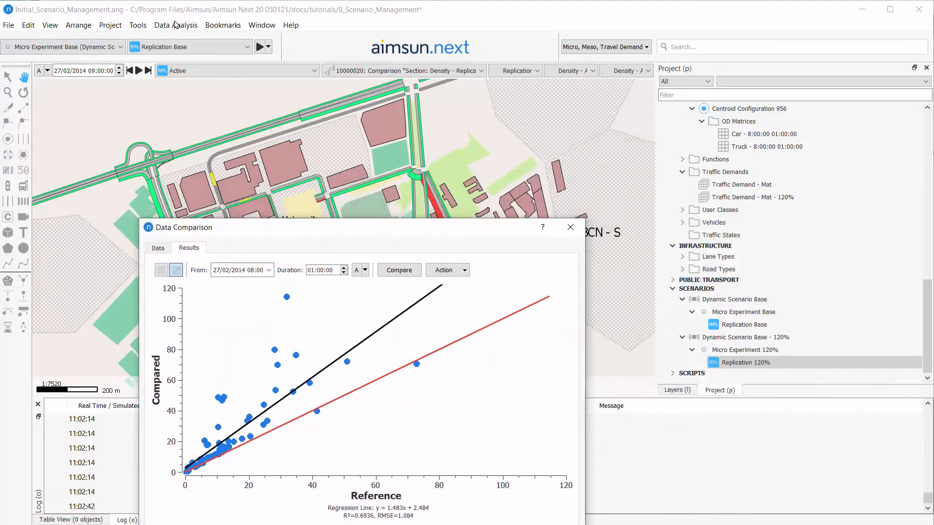
left_click(132, 28)
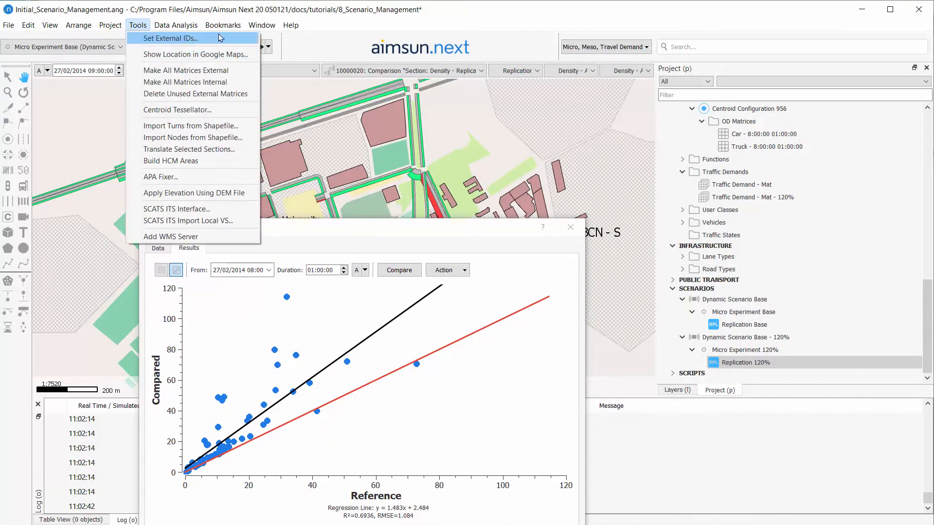
mouse_move(232, 31)
mouse_move(261, 27)
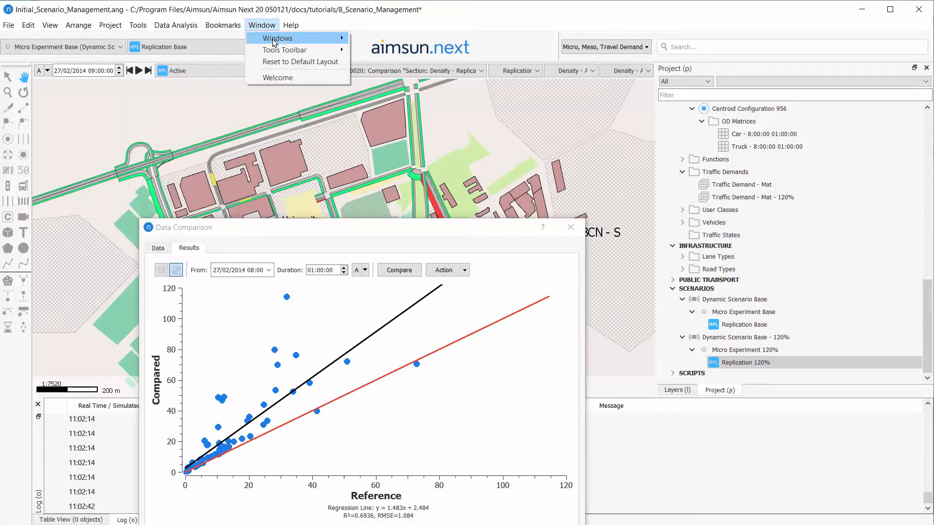
mouse_move(273, 42)
left_click(384, 61)
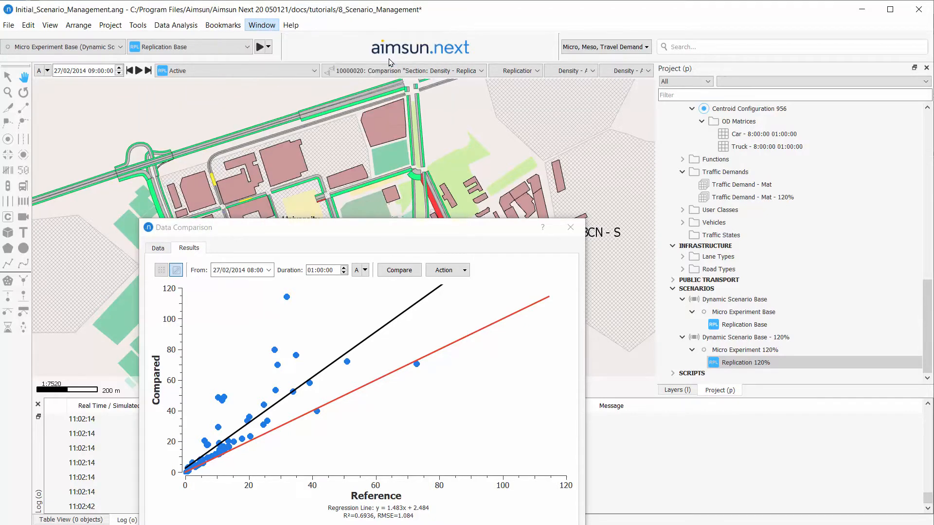
left_click(724, 391)
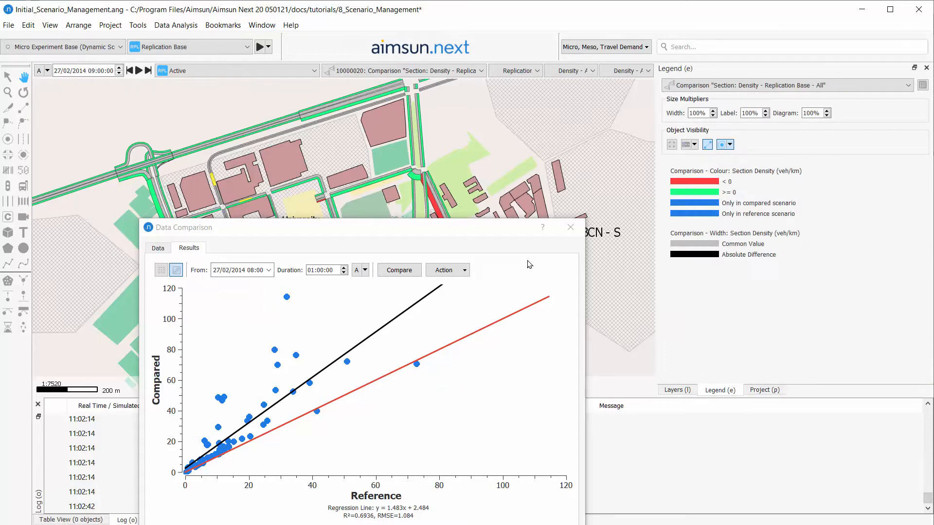
left_click_drag(486, 228, 473, 358)
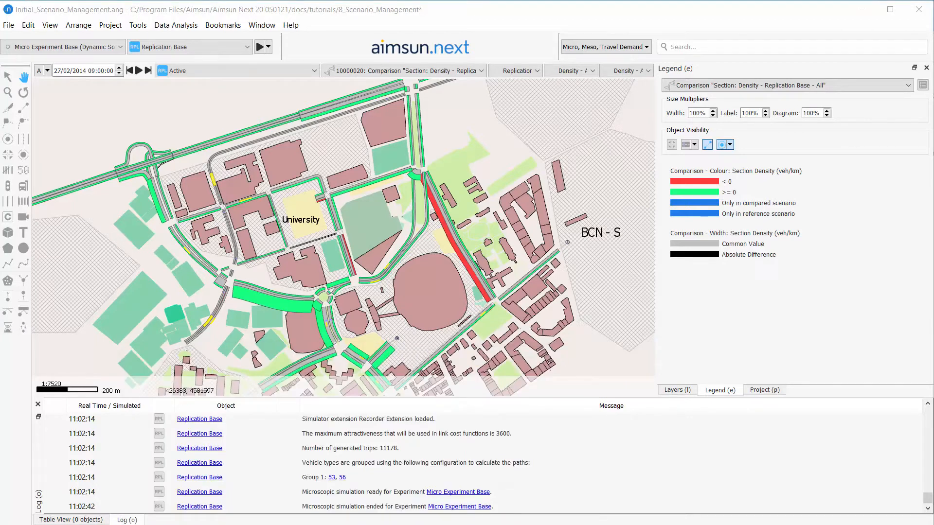
Return to the project tree and look at its control plans and master control plans
left_click(774, 390)
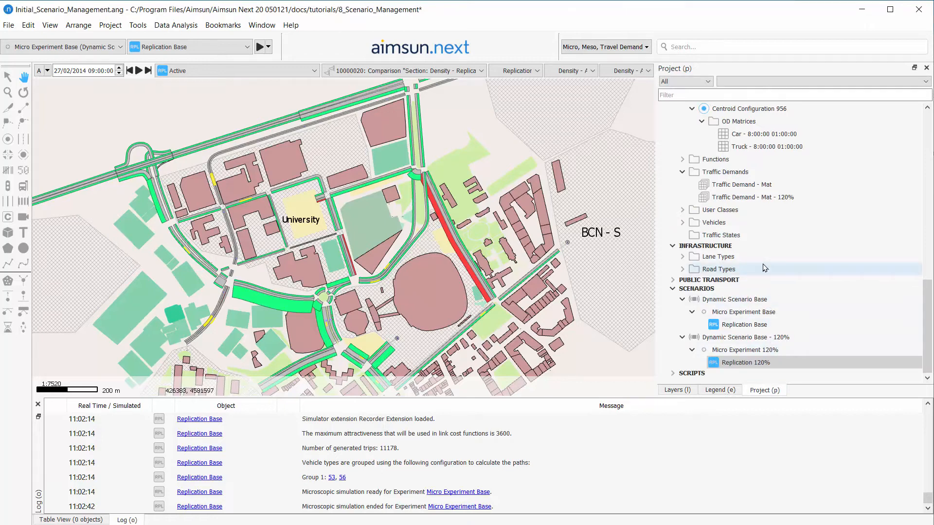
scroll(732, 200, "up", 7)
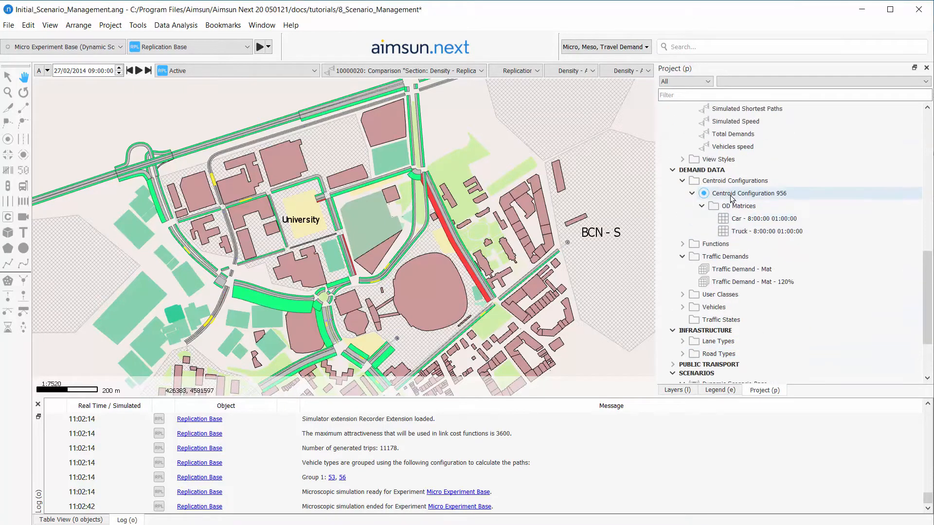
scroll(731, 199, "up", 7)
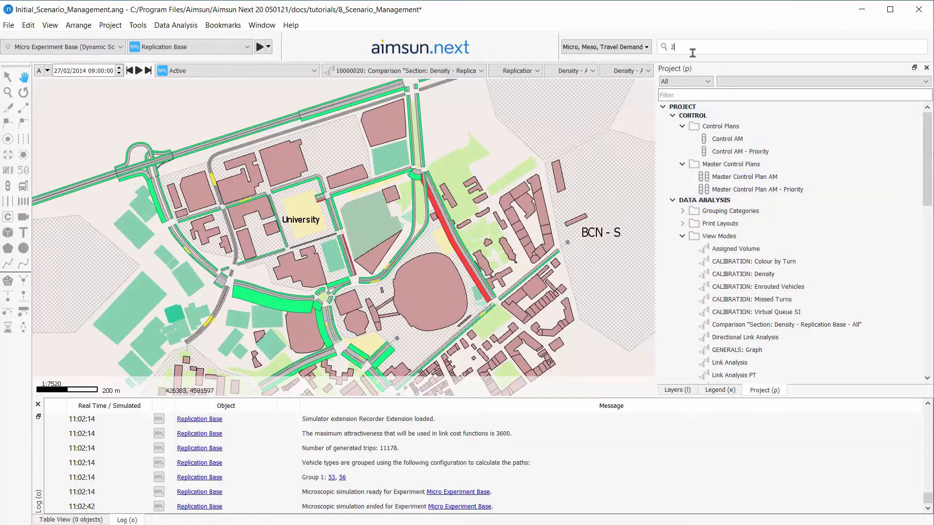
Find the node with ID 2040 and locate it on the map
key("Return")
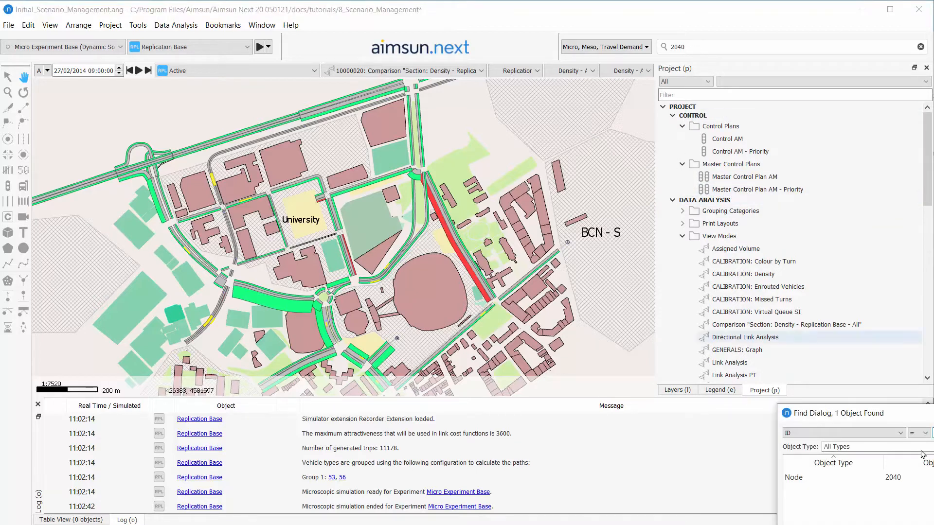
left_click_drag(832, 415, 754, 233)
double_click(702, 292)
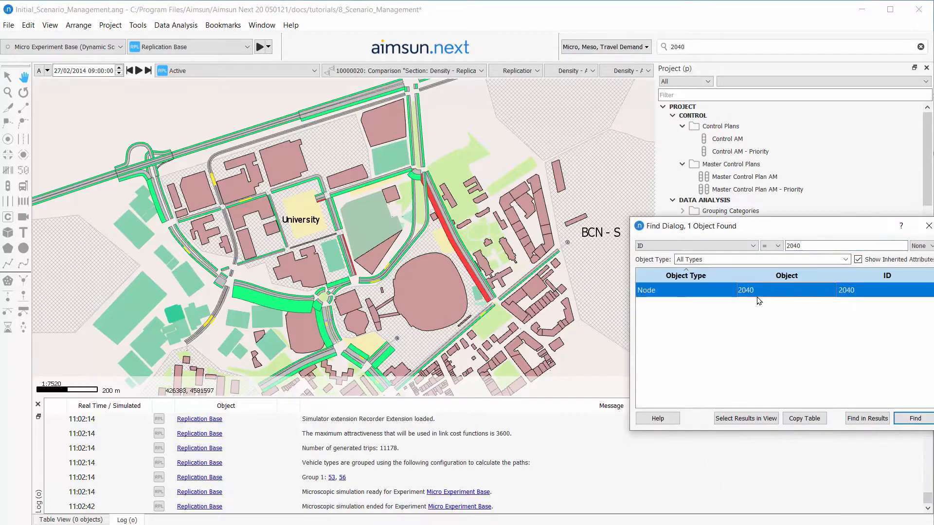
scroll(253, 243, "down", 2)
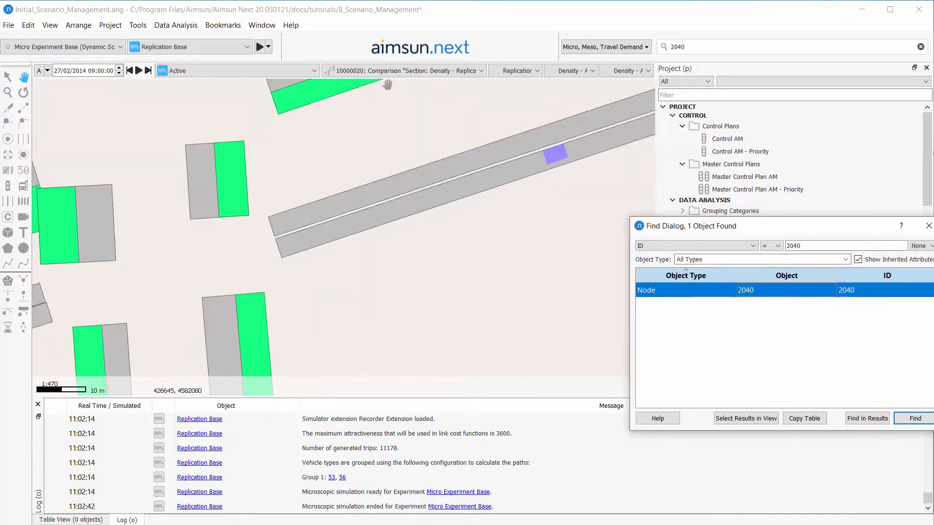
Set the map's view mode to None and bring node 2040's intersection into view
left_click(389, 72)
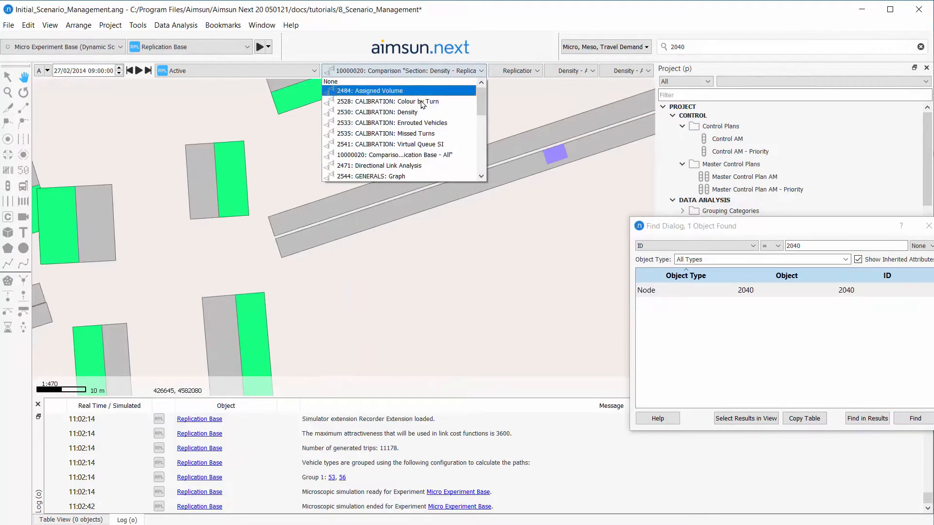
left_click(447, 81)
left_click_drag(233, 145, 394, 181)
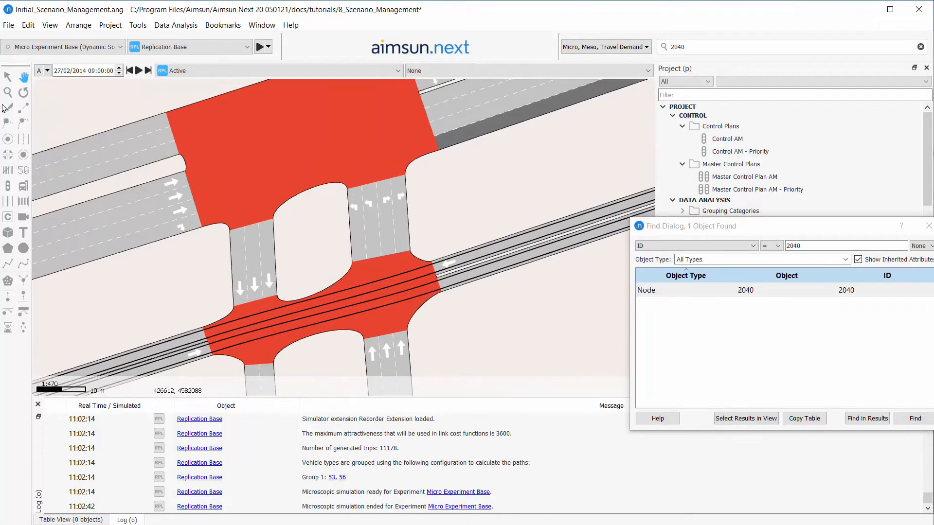
Inspect node 2040's priority settings in control plan Control AM - Priority, including the lines L-Tram1 and L-Tram2, and close them
left_click(8, 77)
left_click(303, 168)
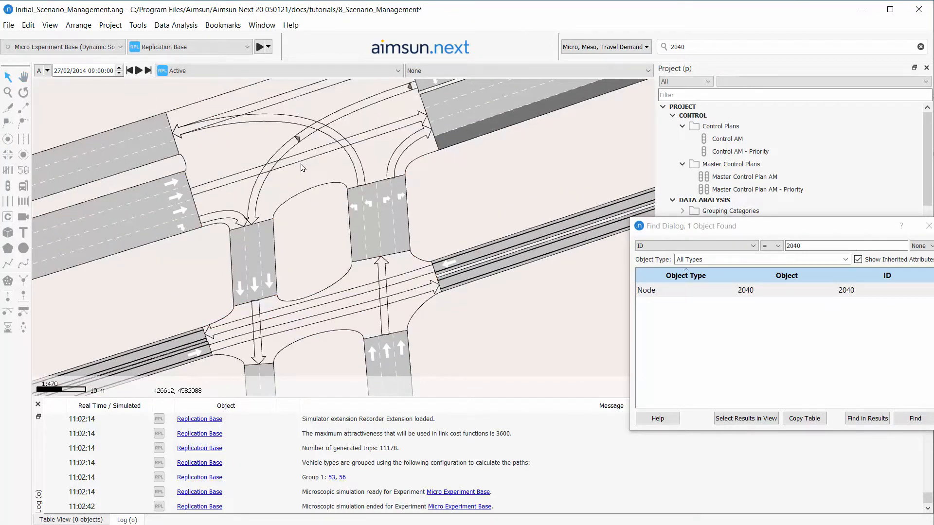
right_click(303, 168)
mouse_move(400, 169)
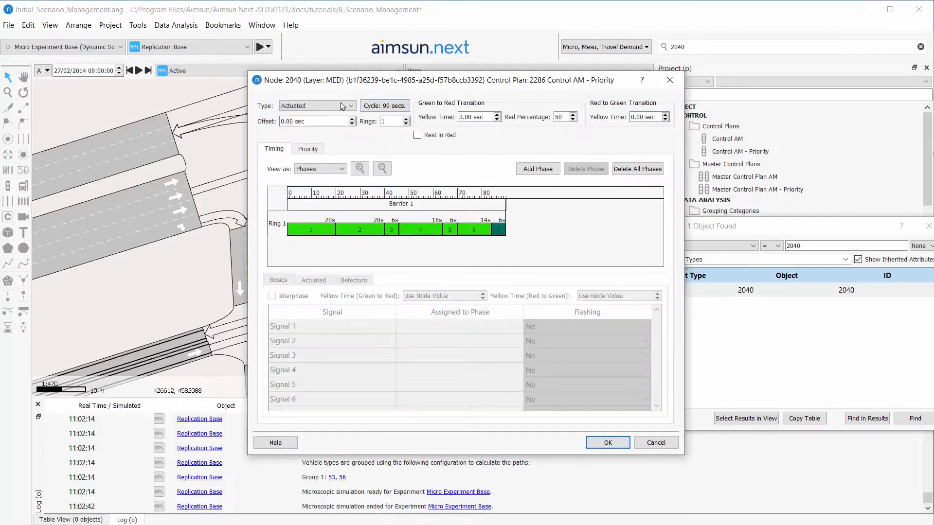
left_click(316, 150)
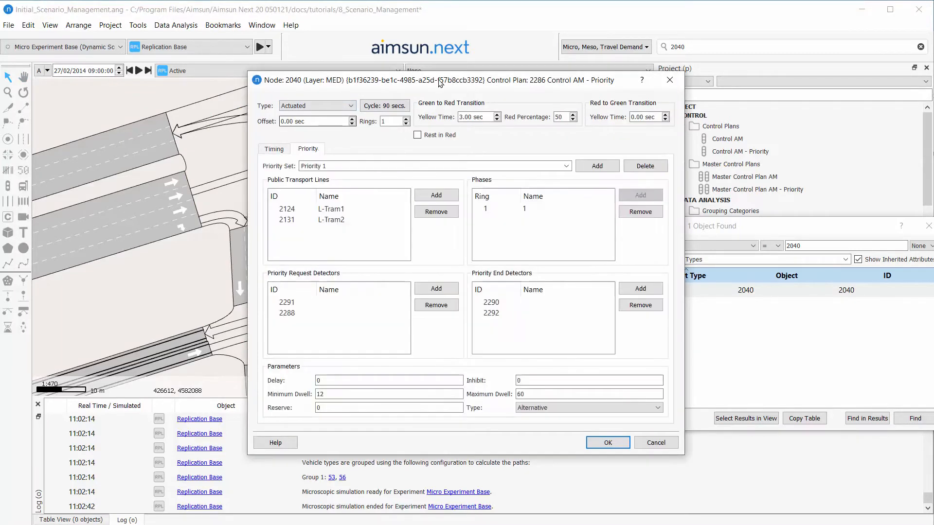
left_click_drag(546, 81, 818, 91)
right_click(312, 180)
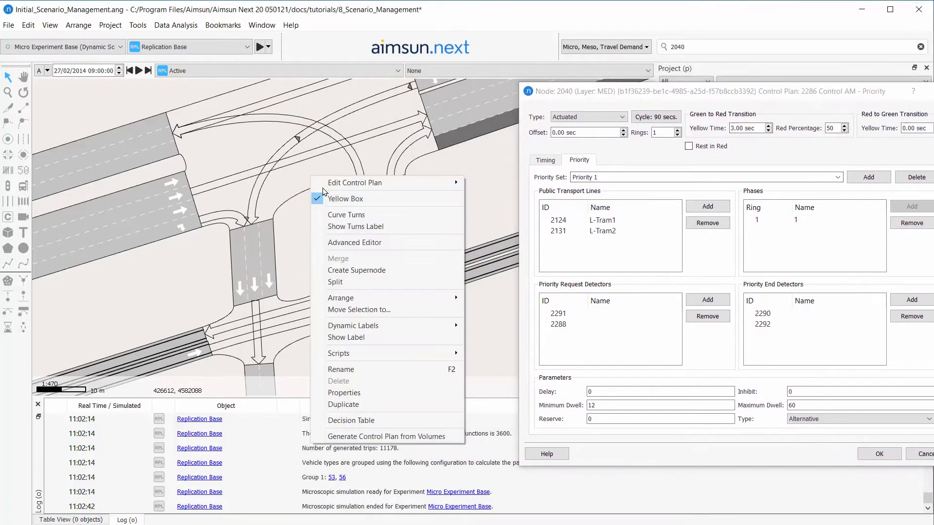
left_click(633, 232)
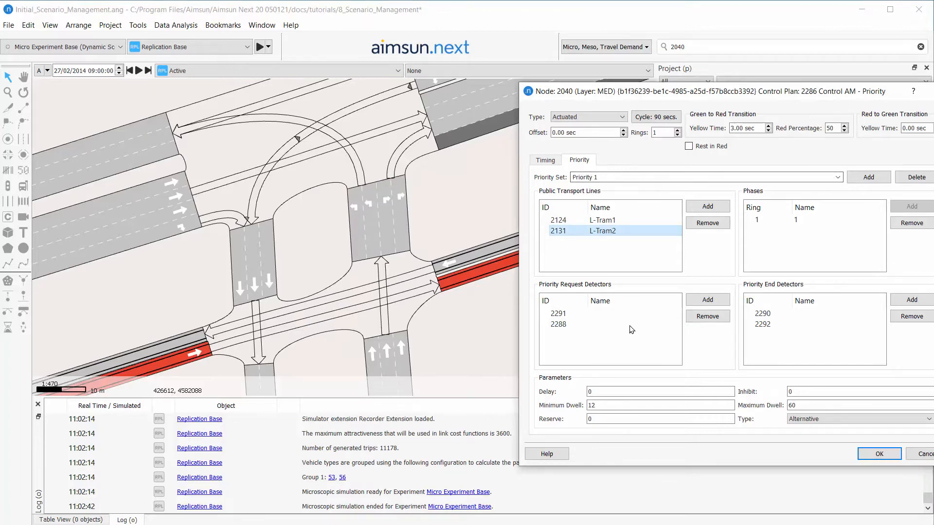
left_click(613, 220)
key("Escape")
Check node 2040's priority settings in control plan Control AM, and close the node and find dialogs
right_click(369, 171)
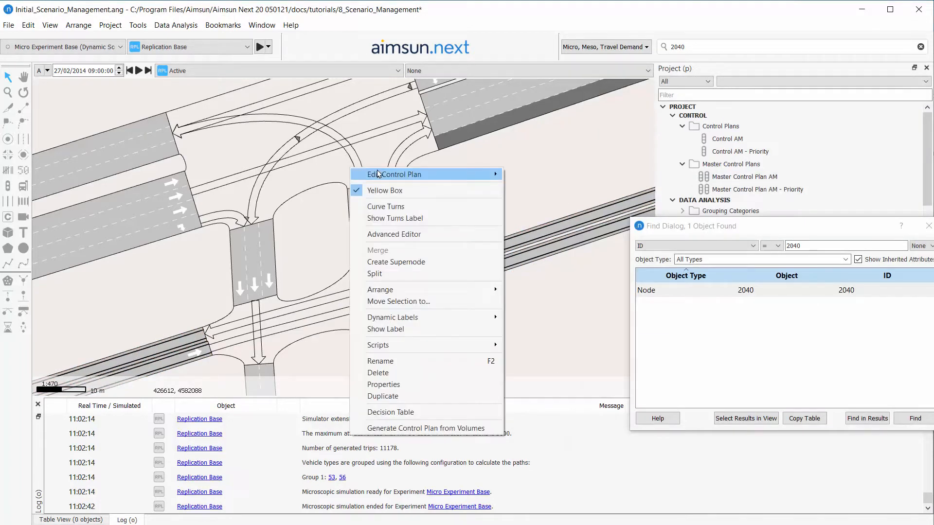
mouse_move(497, 176)
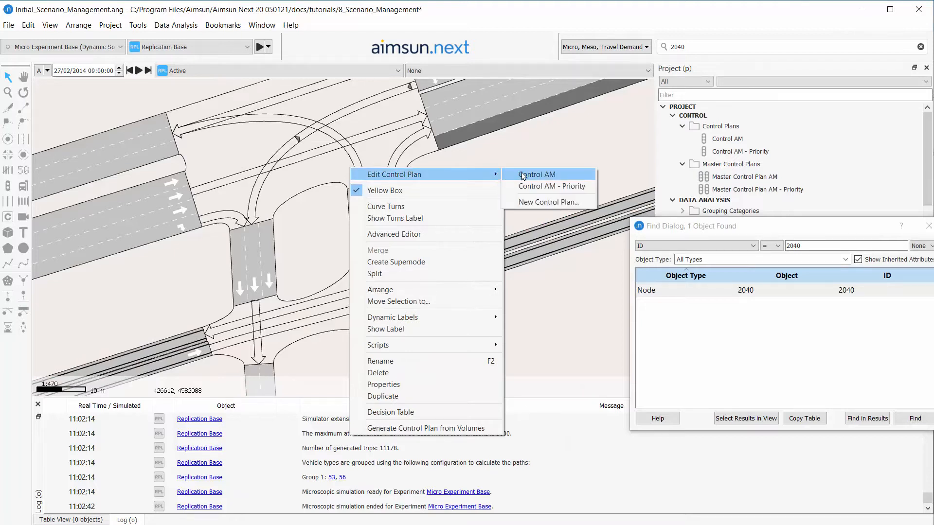
left_click(535, 175)
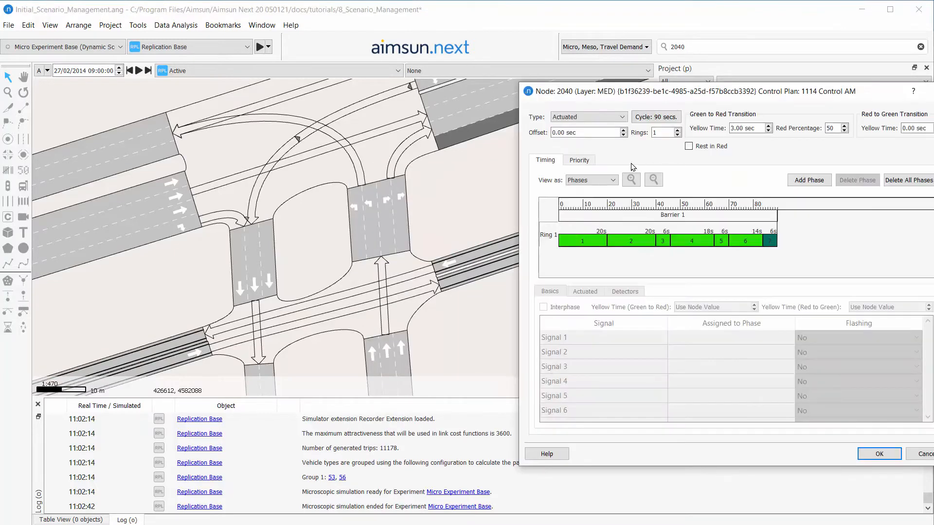
left_click(585, 160)
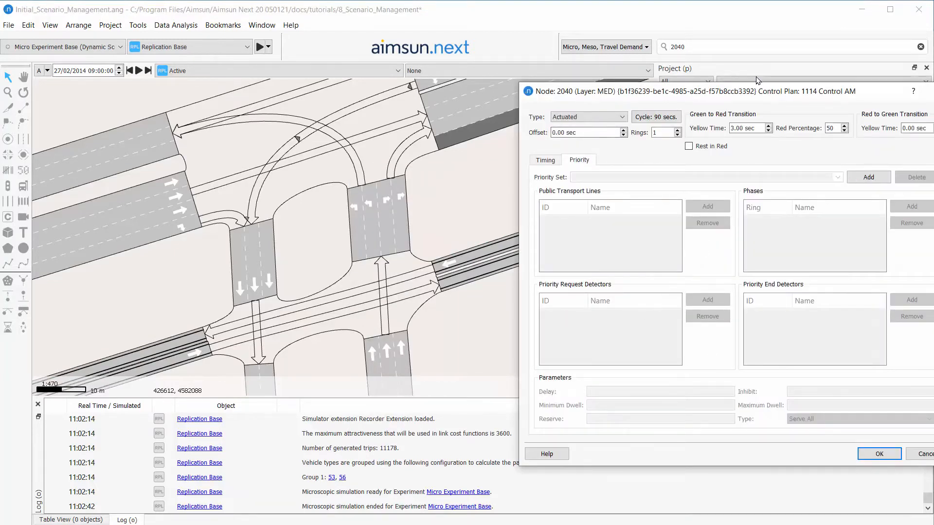
left_click(928, 92)
left_click(929, 225)
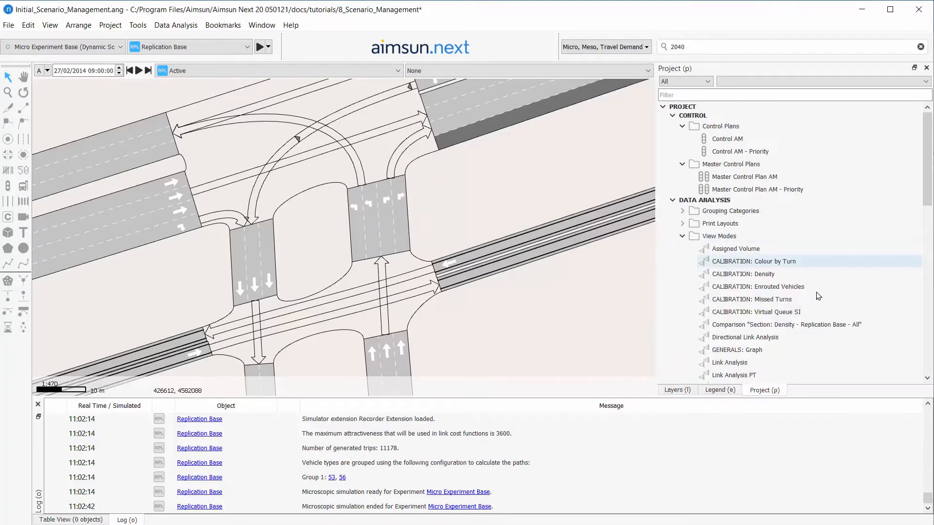
Duplicate the scenario Dynamic Scenario Base and name the copy Dynamic Scenario Base - Priority
scroll(730, 337, "down", 10)
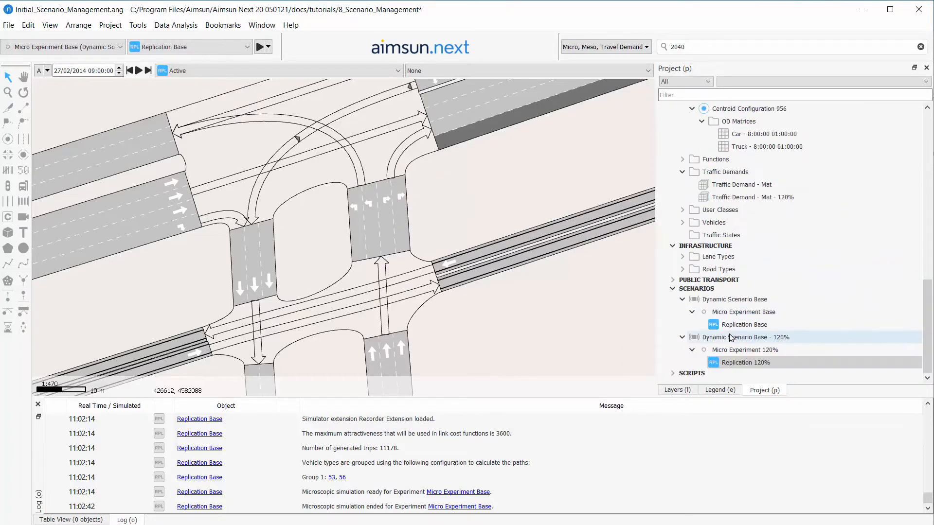
left_click_drag(735, 298, 696, 288)
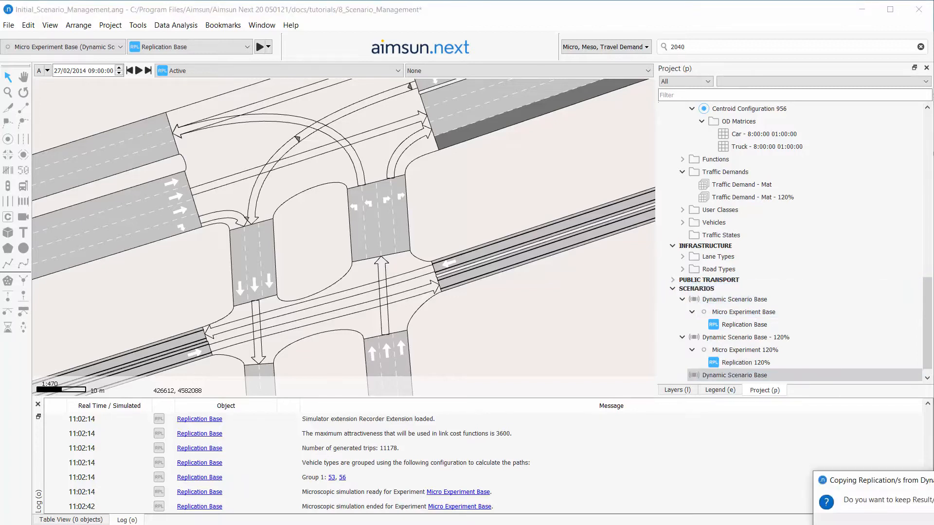
left_click(780, 378)
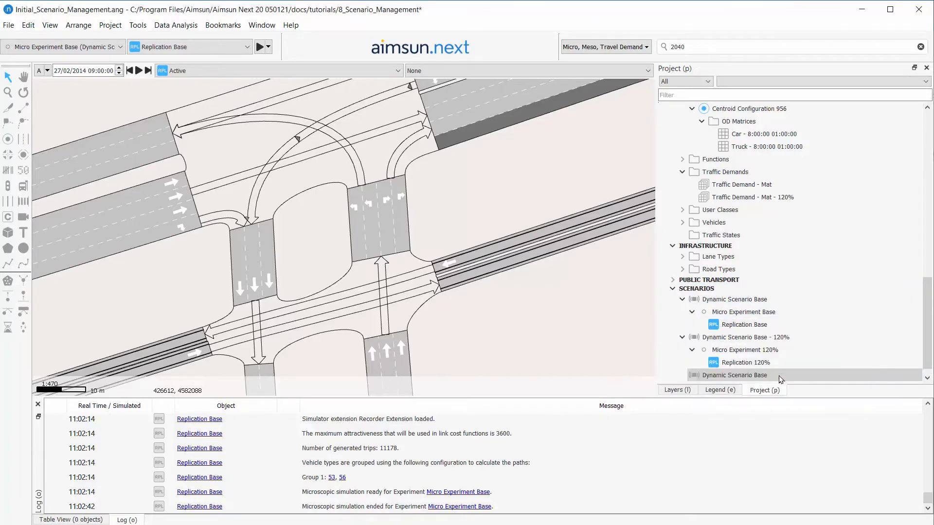
double_click(798, 361)
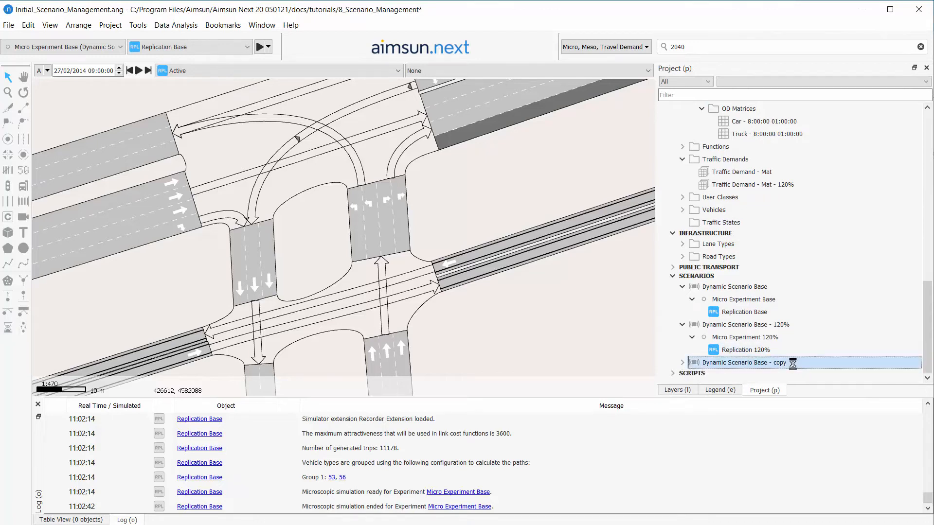
left_click(282, 94)
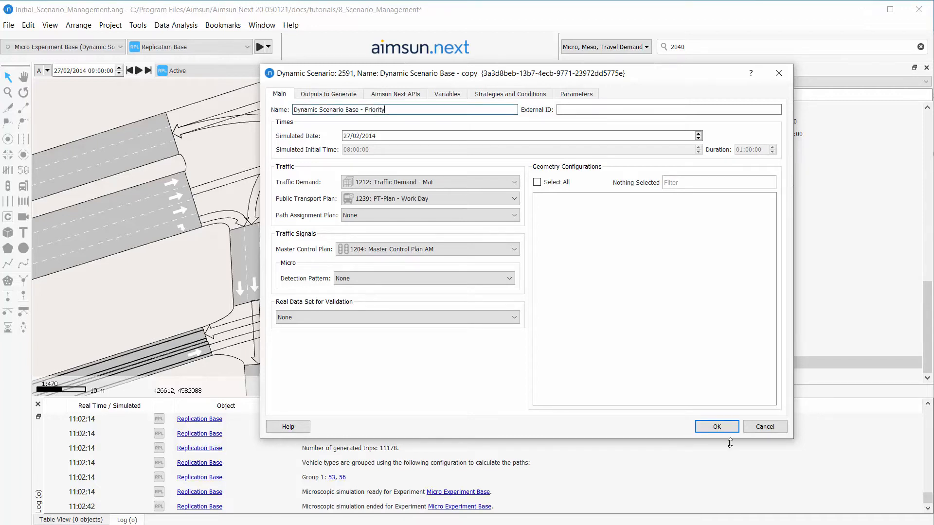
left_click(723, 428)
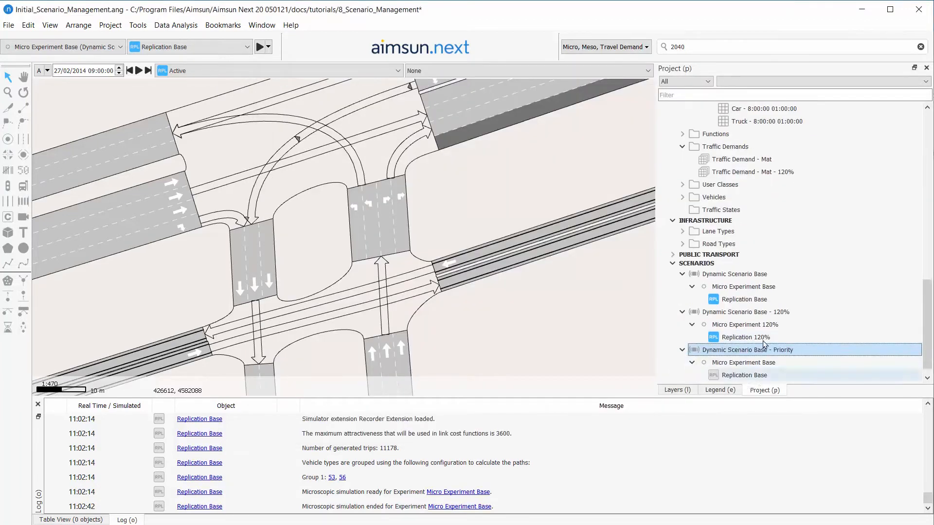
Rename the experiment under Dynamic Scenario Base - Priority as Micro Experiment Priority
left_click(691, 362)
left_click(767, 351)
key("F2")
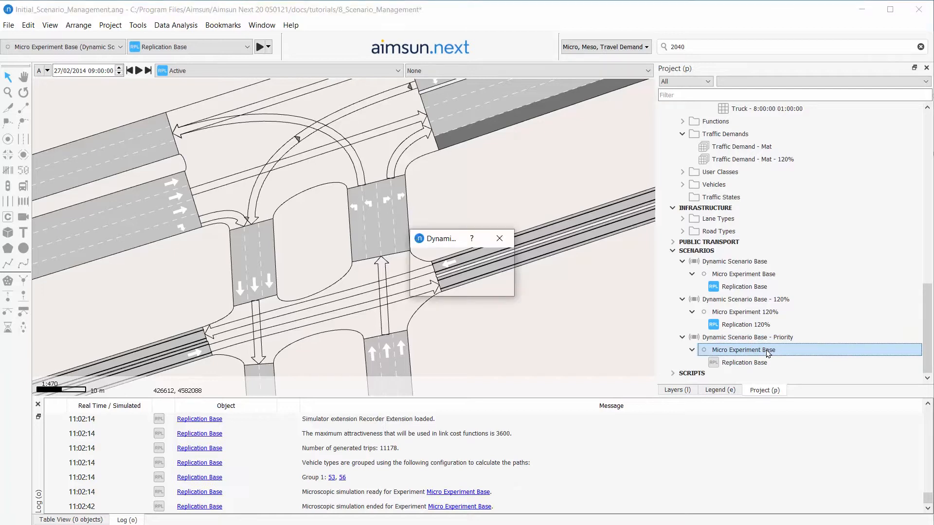
left_click(489, 269)
key("BackSpace")
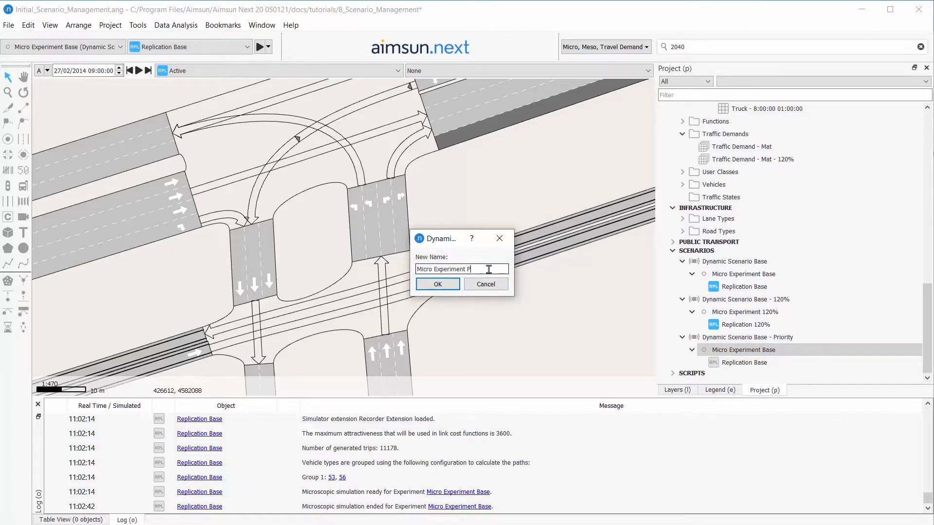
key("Return")
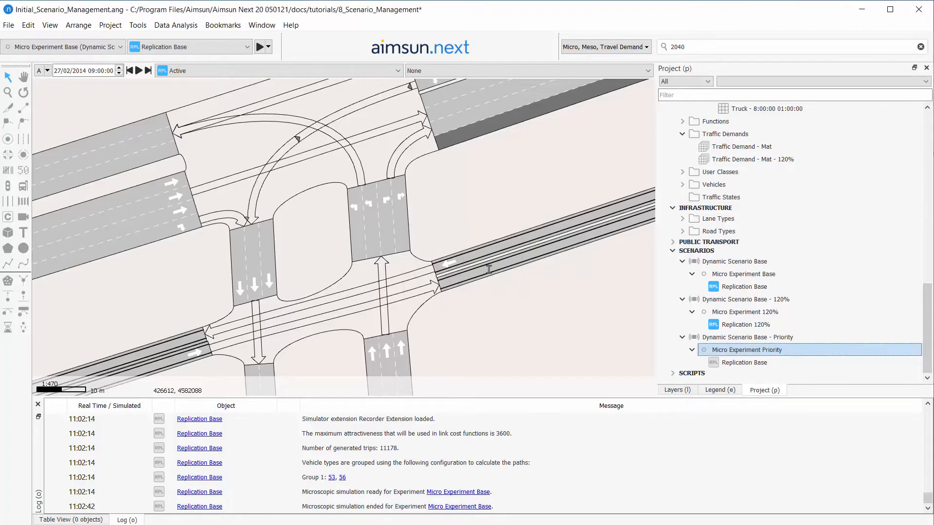
Rename the replication under Micro Experiment Priority as Replication Priority
key("Down")
key("F2")
left_click(487, 271)
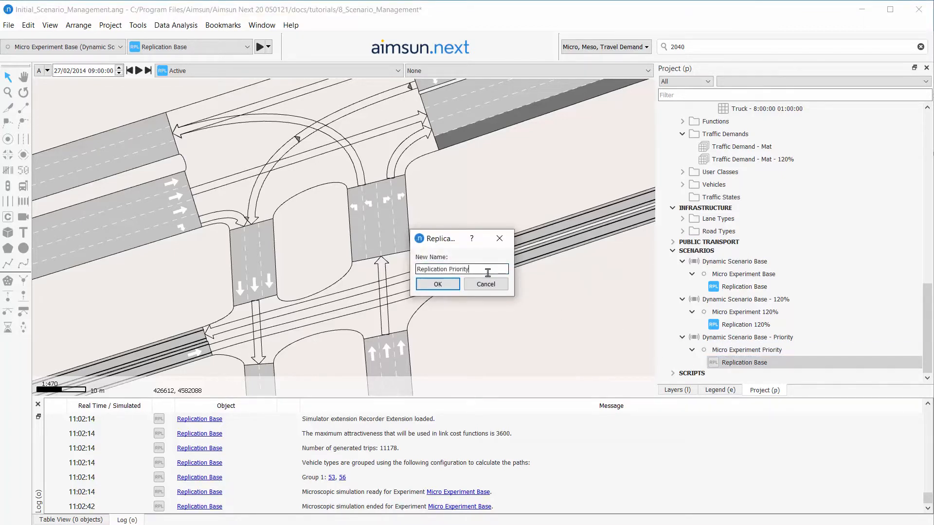
type("Priority")
key("Return")
Assign Master Control Plan AM - Priority as the master control plan of Dynamic Scenario Base - Priority
double_click(746, 337)
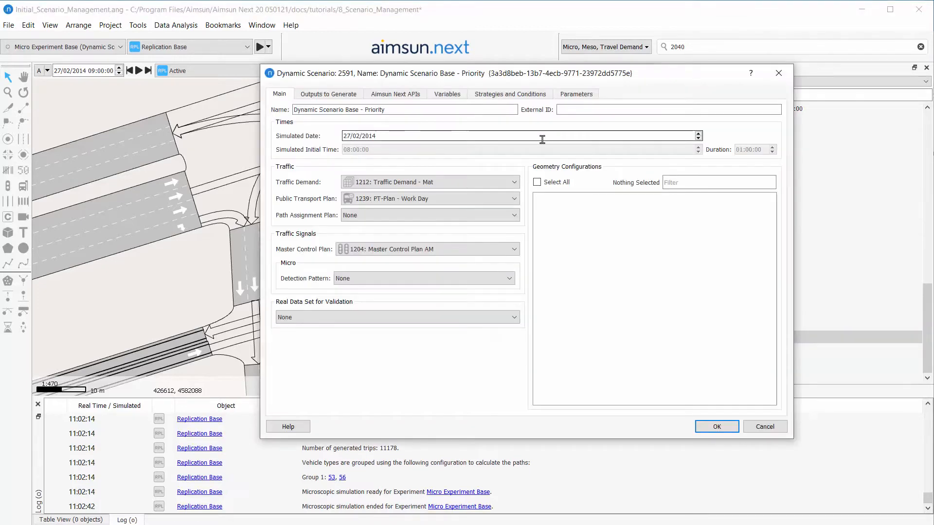
left_click(441, 247)
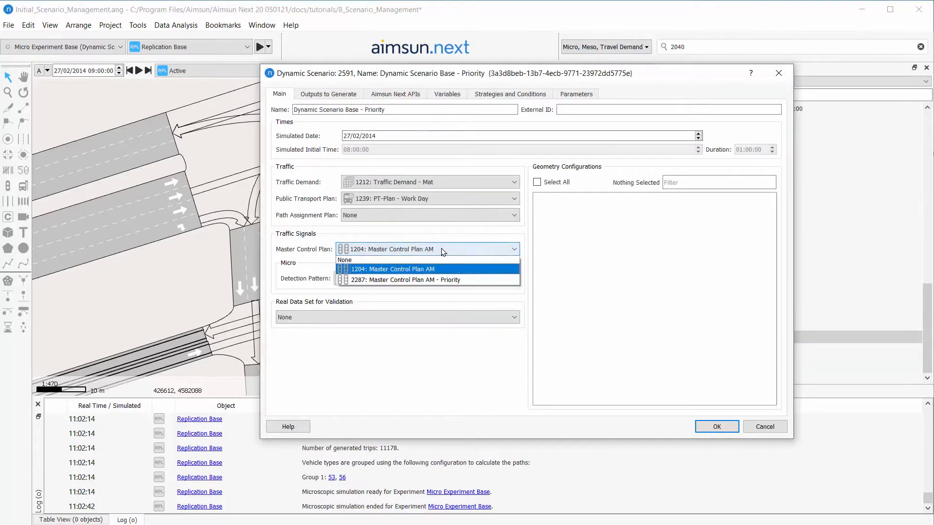
left_click(443, 281)
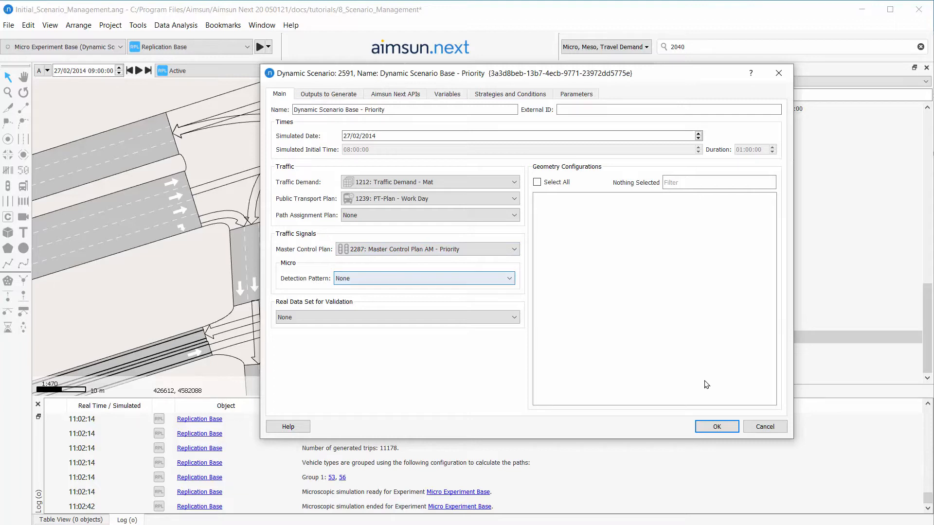
left_click(717, 426)
Run a batch simulation of Replication Priority
left_click(744, 362)
right_click(765, 363)
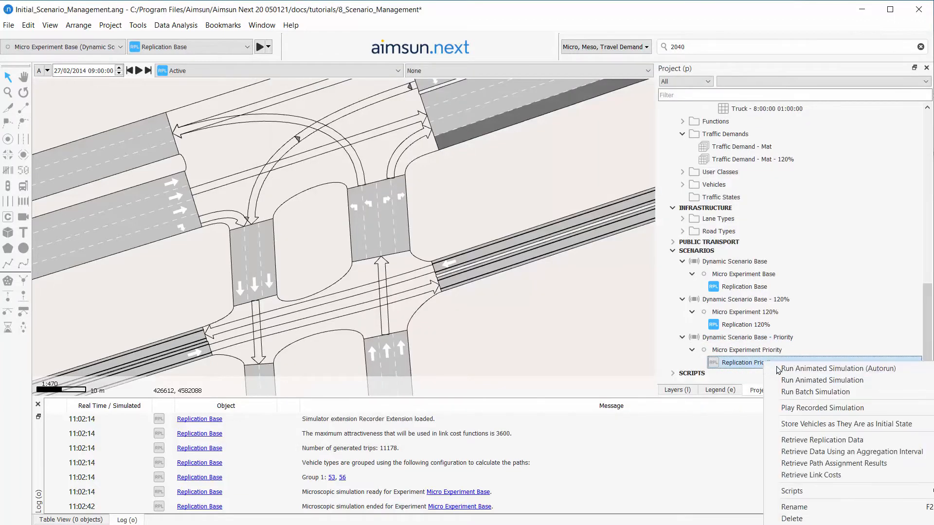
left_click(799, 395)
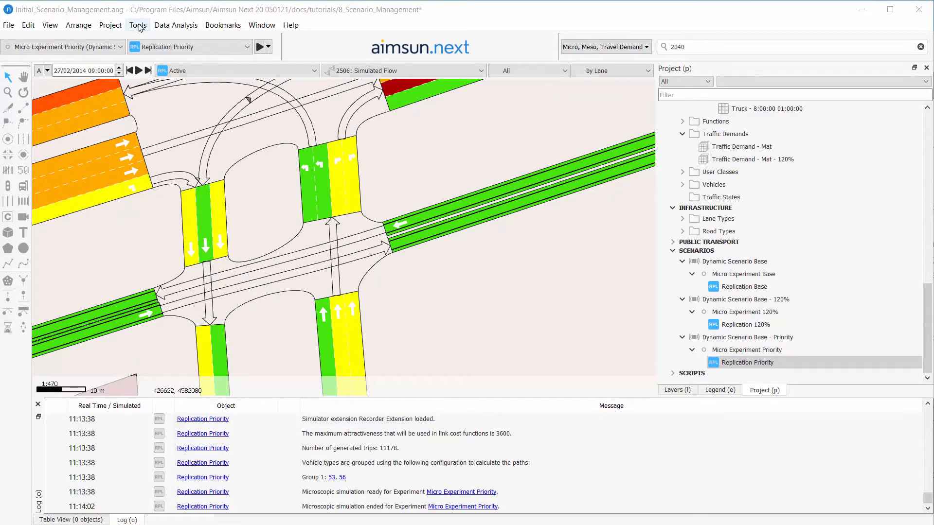
Set up a data comparison with Replication Base as the reference and Replication Priority as the compared replication
left_click(167, 28)
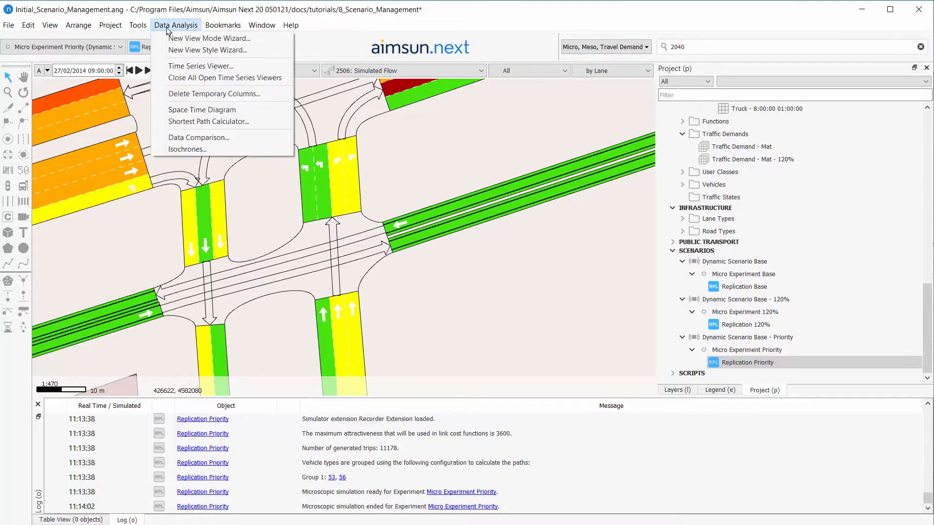
left_click(207, 139)
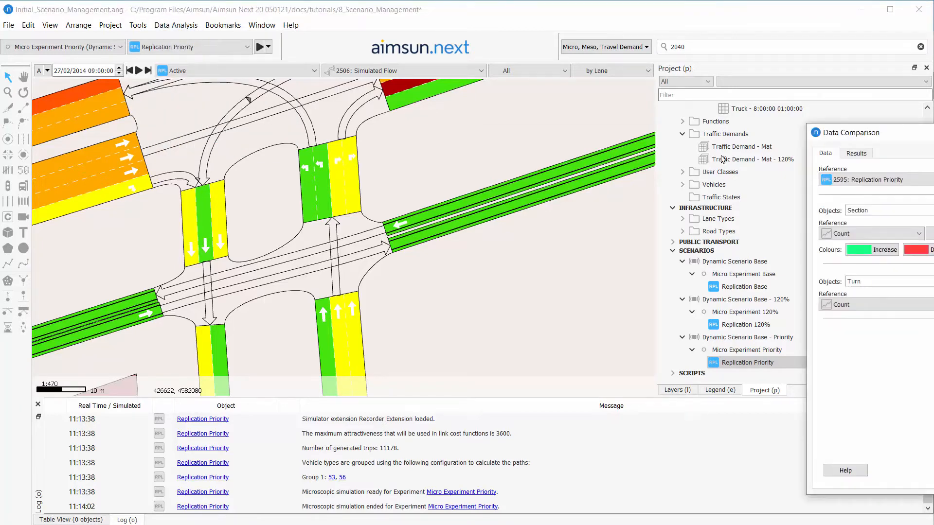
left_click_drag(896, 144, 411, 139)
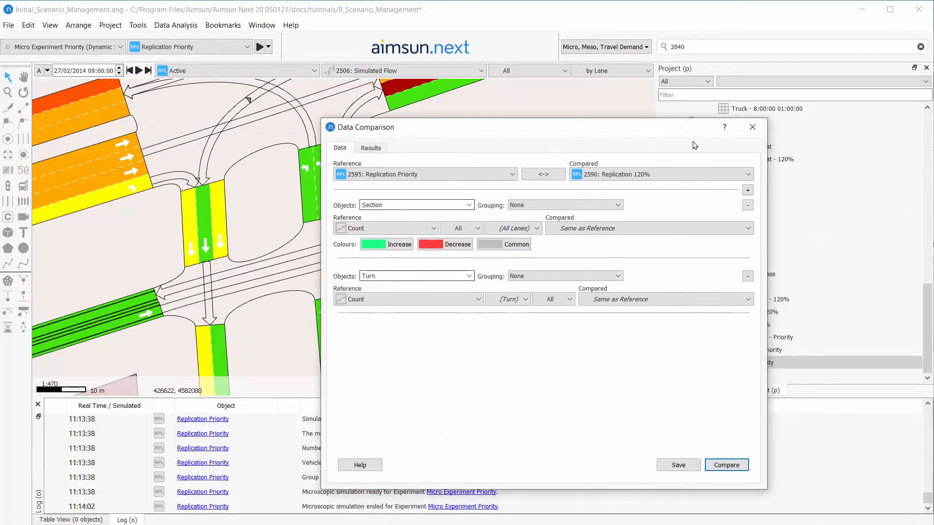
left_click(481, 175)
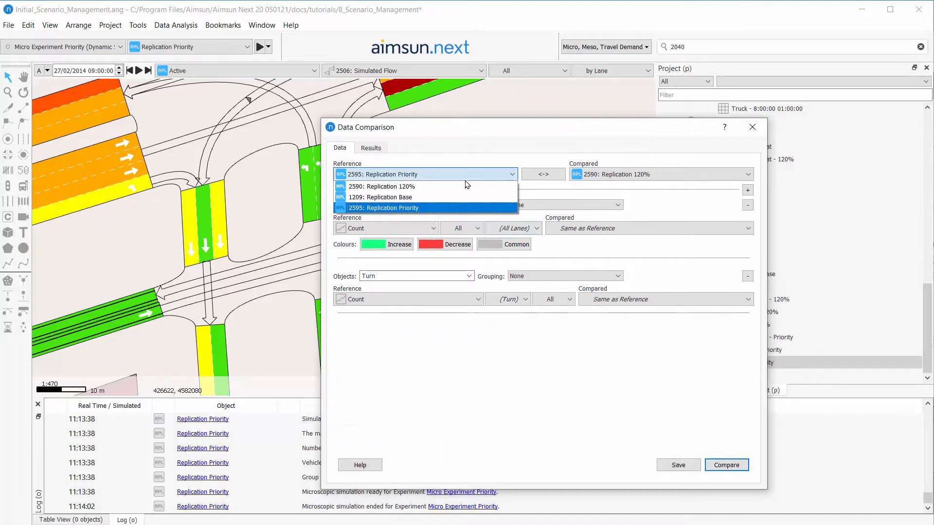
left_click(447, 197)
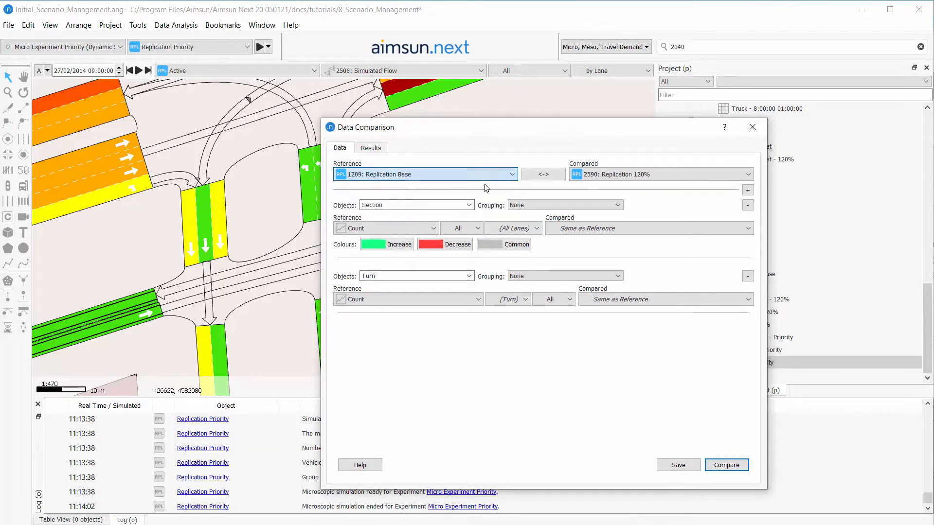
left_click(607, 176)
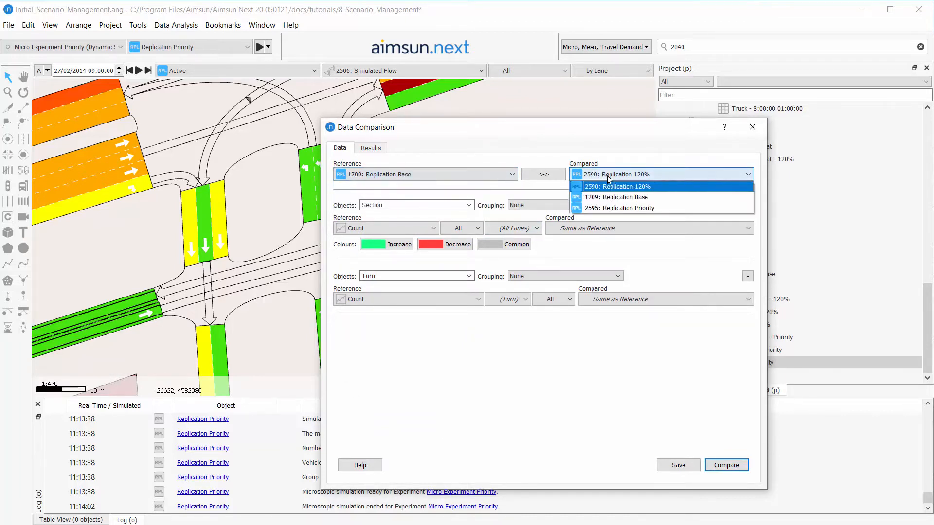
left_click(613, 207)
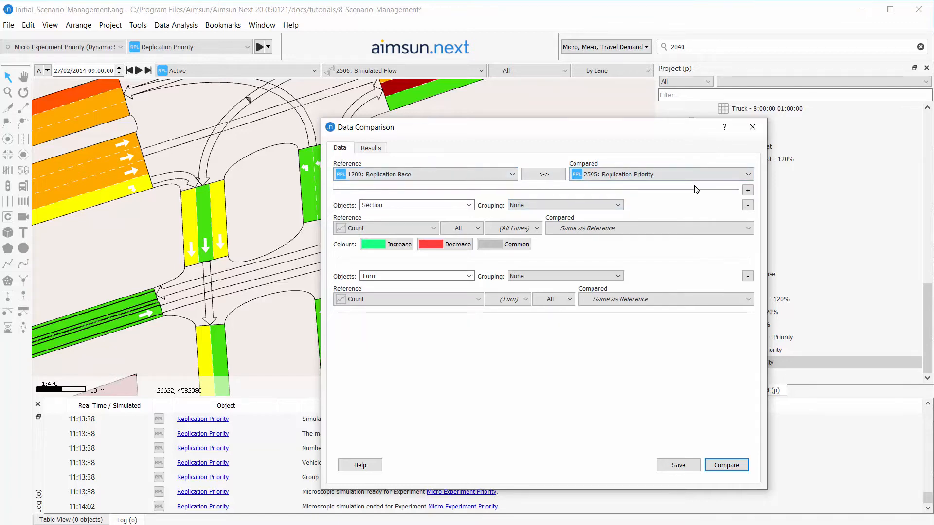
Remove the section comparison, set the turn variable to Delay Time, and run the comparison
left_click(747, 205)
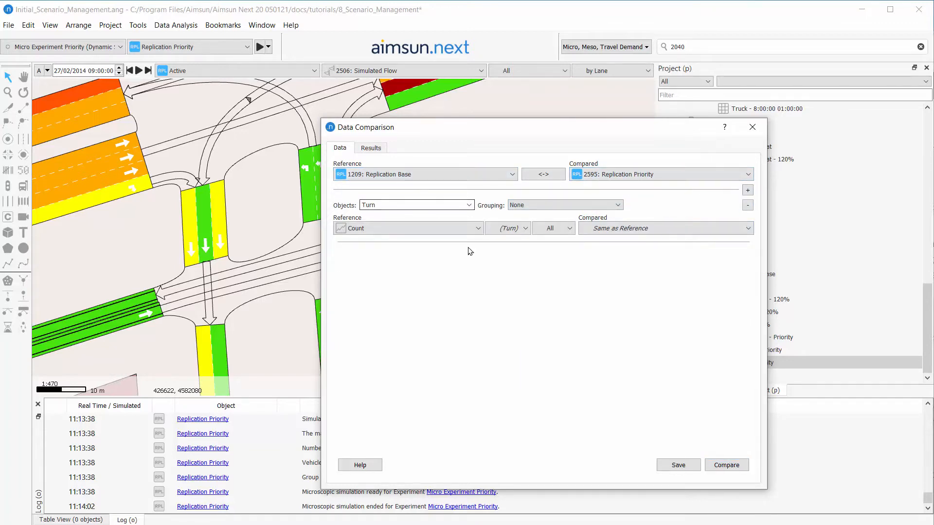
left_click(422, 233)
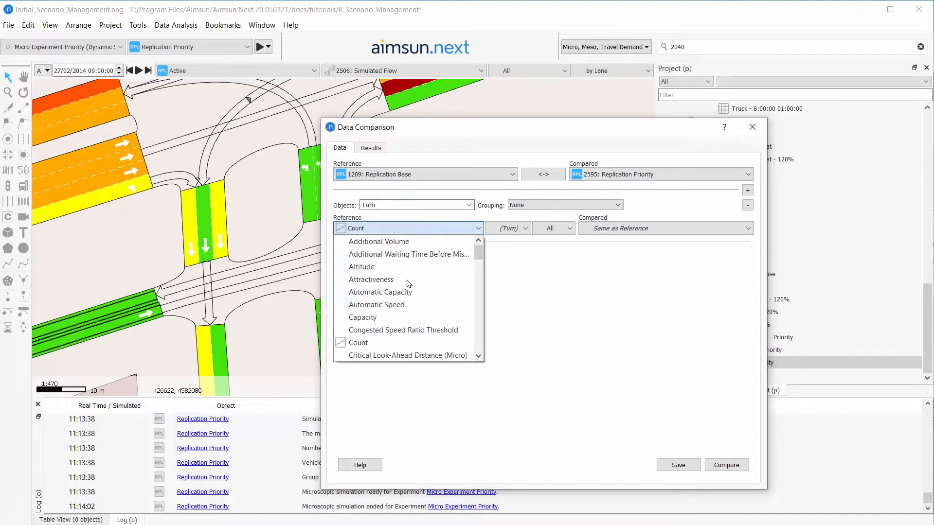
scroll(406, 277, "down", 5)
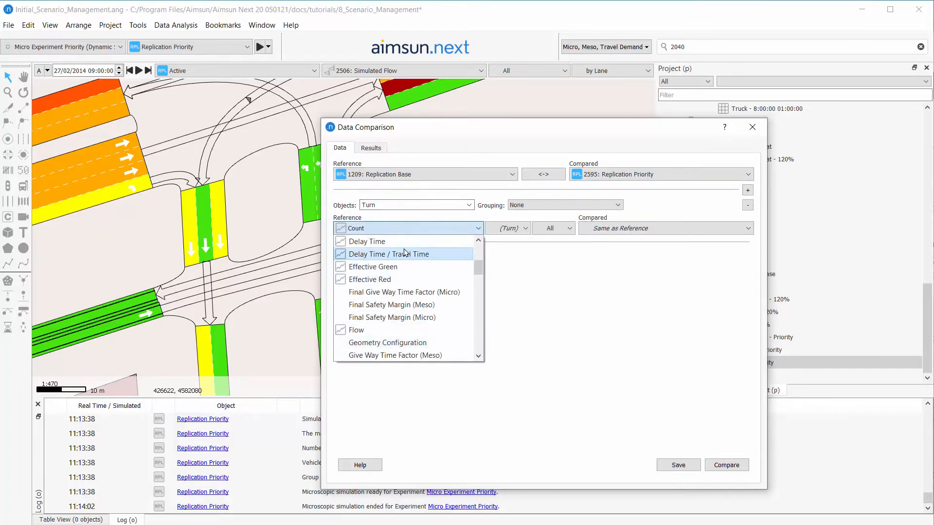
left_click(403, 241)
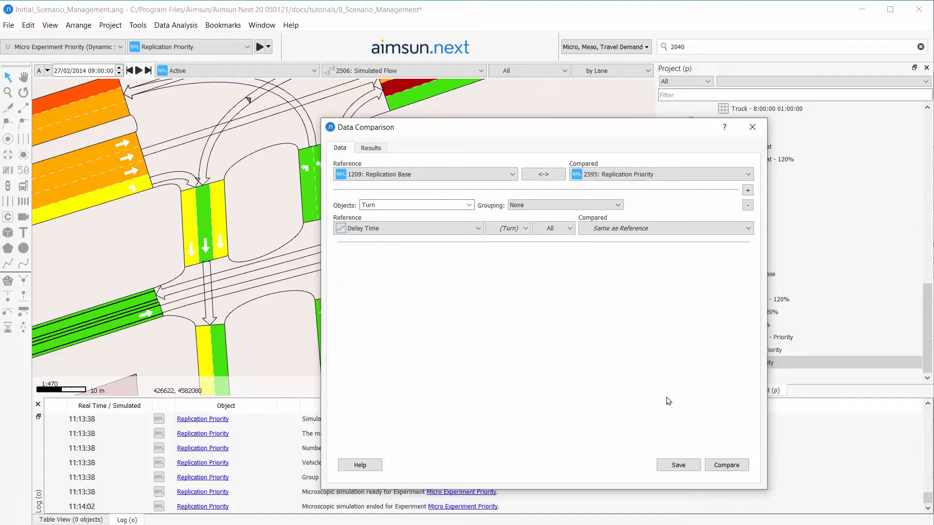
left_click(738, 469)
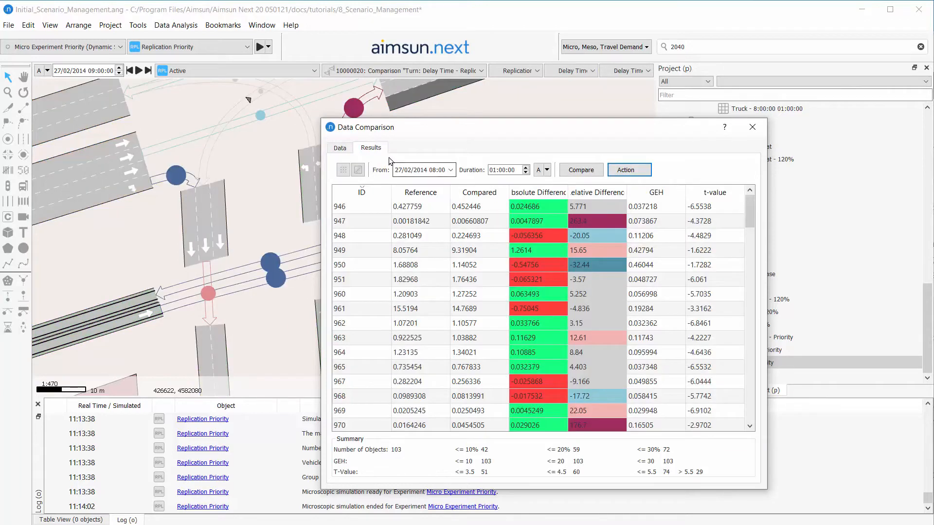
Check the turn delay comparison results on the map at node 2040's intersection, and close the comparison dialog
left_click_drag(396, 136, 668, 142)
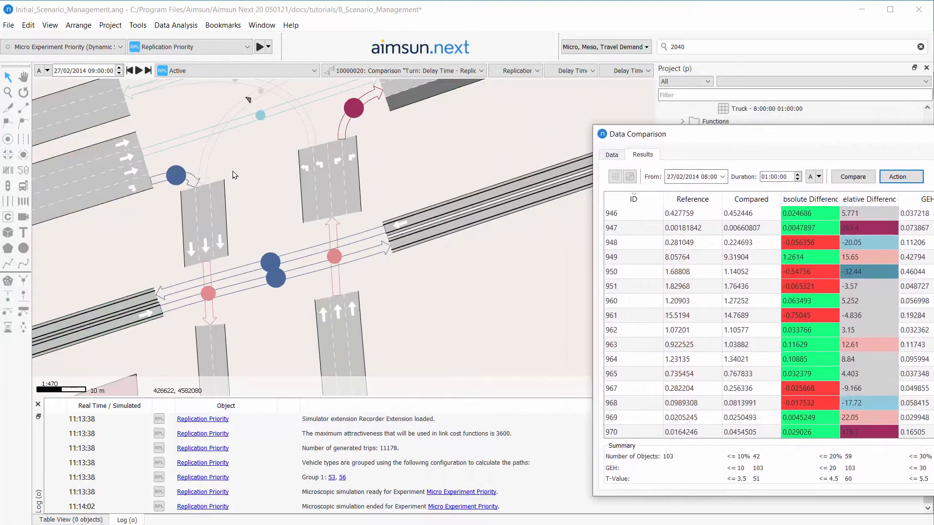
left_click(24, 77)
left_click_drag(185, 168, 252, 221)
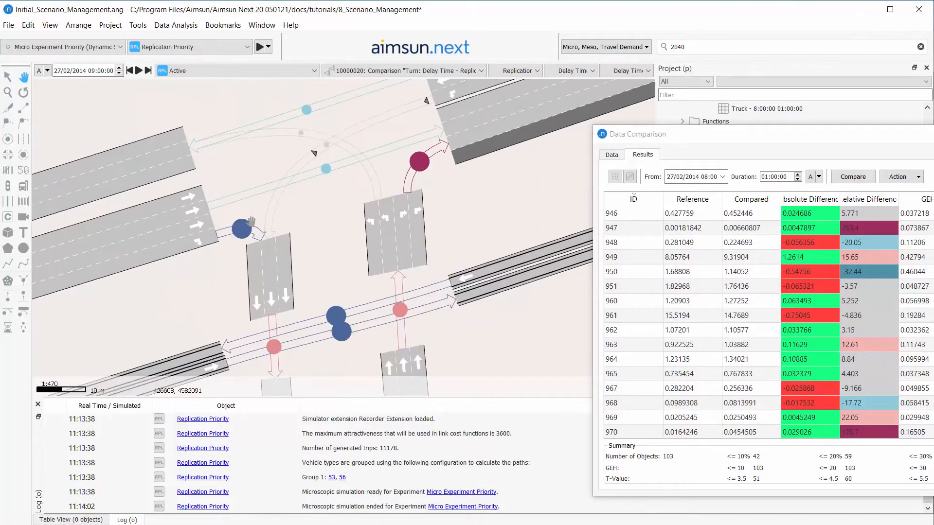
left_click(675, 138)
key("Escape")
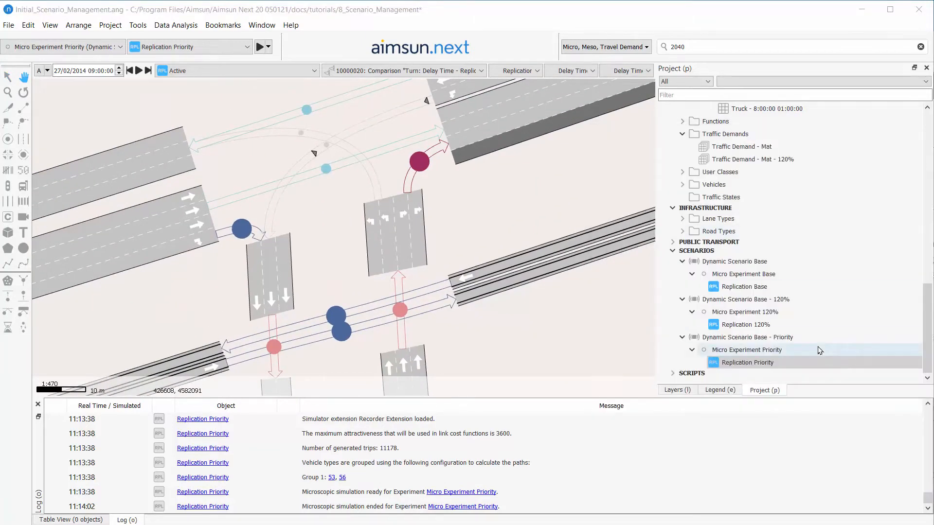
Show the legend of the turn delay comparison and examine the differences at the tram crossing and along the surrounding corridor
left_click(720, 389)
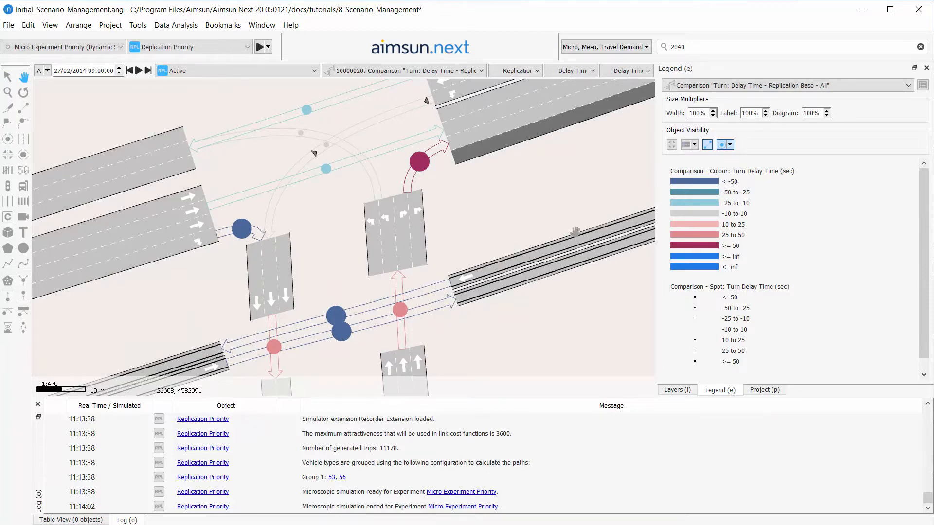
left_click_drag(380, 282, 478, 224)
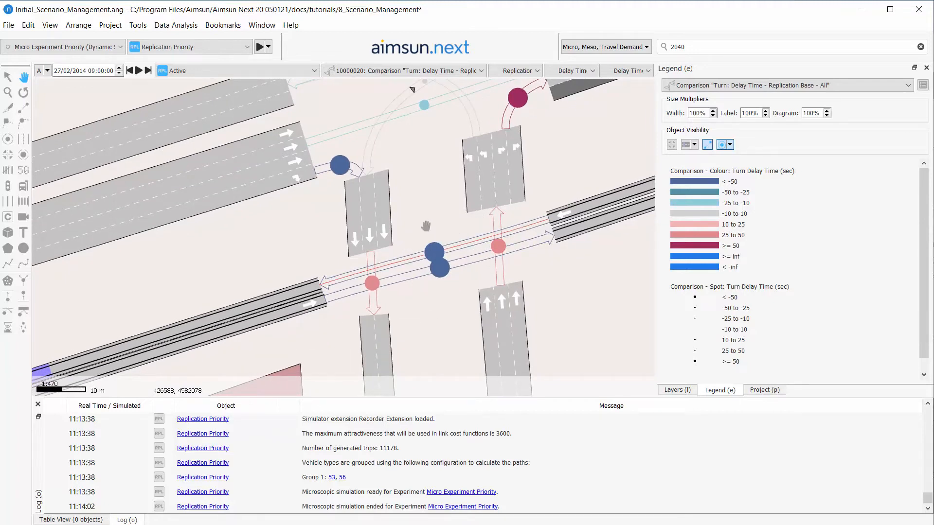
left_click_drag(434, 334, 424, 340)
scroll(364, 314, "down", 4)
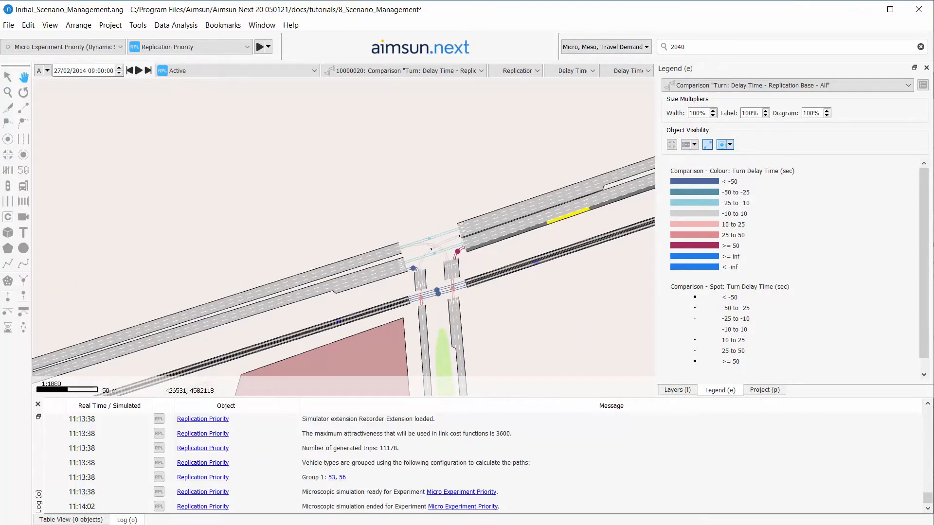
left_click_drag(933, 162, 451, 157)
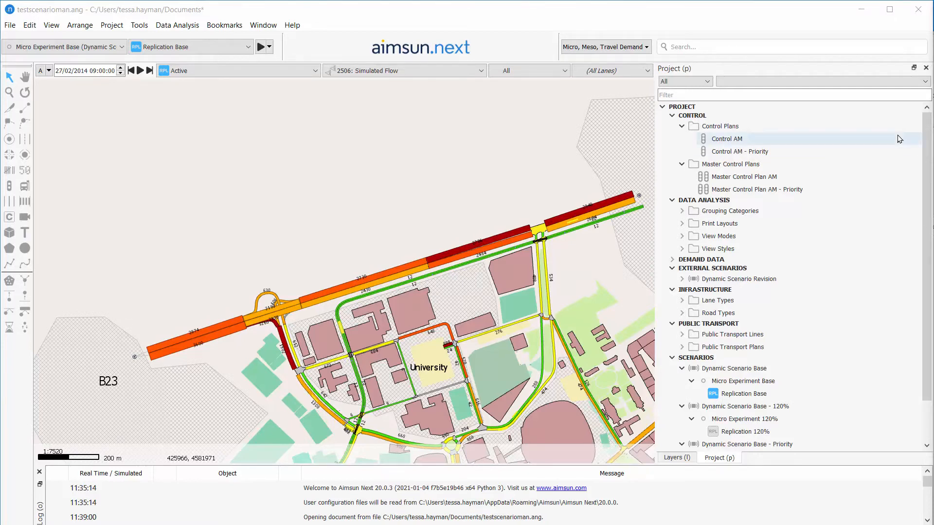
Create a new attributes override in the project and open its main settings
left_click(798, 107)
right_click(798, 109)
mouse_move(799, 116)
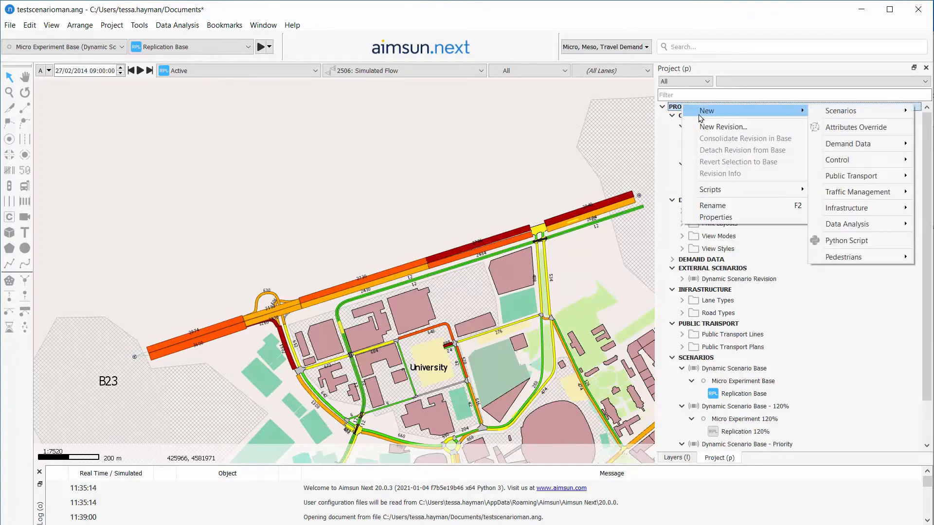
left_click(846, 126)
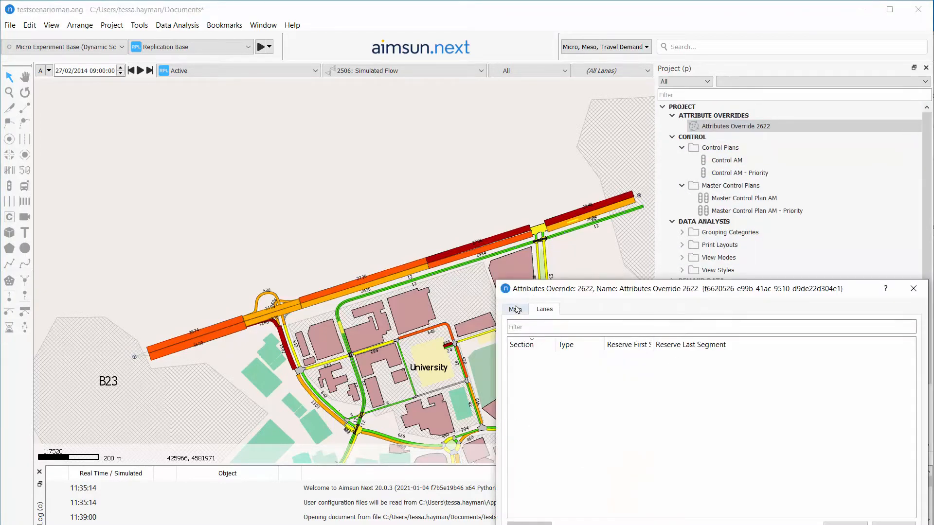
left_click(515, 309)
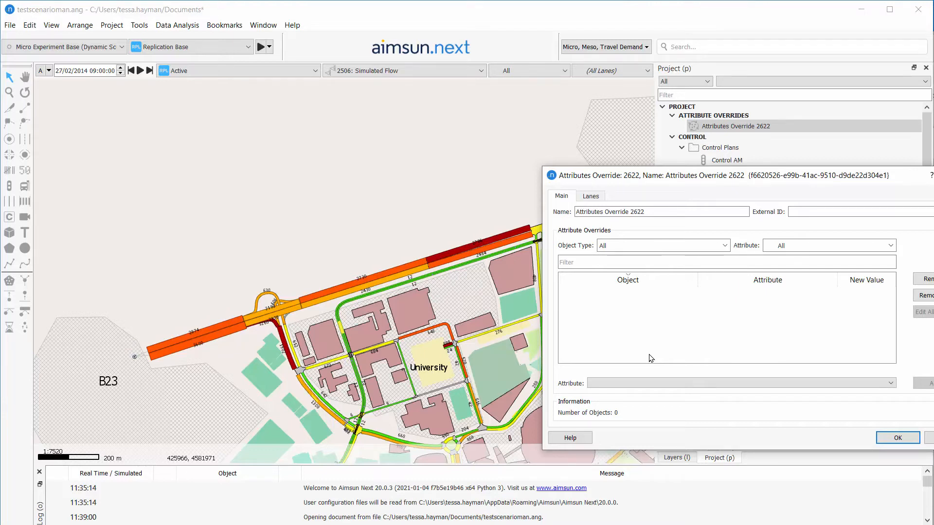
Find section 936 on the map and set the map's view mode to None
left_click(715, 51)
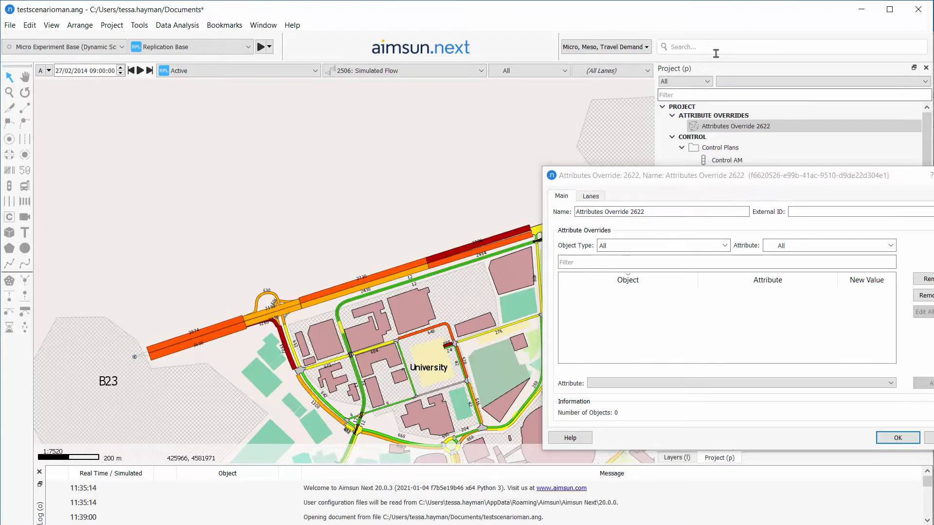
type("9")
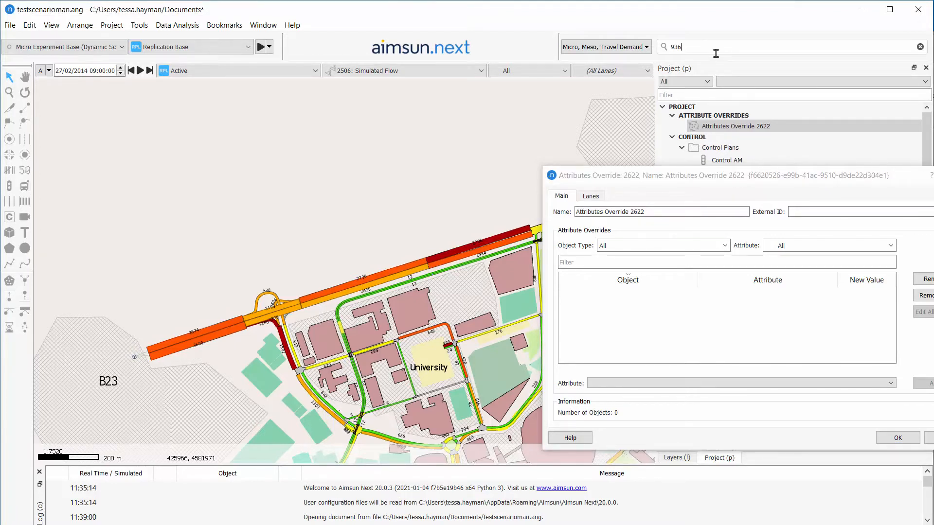
type("36")
key("Return")
left_click(838, 476)
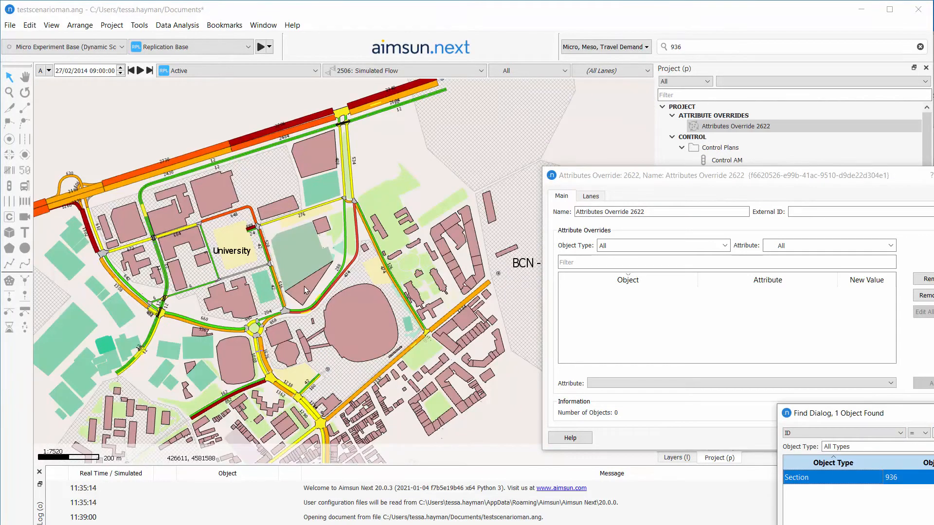
scroll(305, 286, "up", 2)
left_click(472, 71)
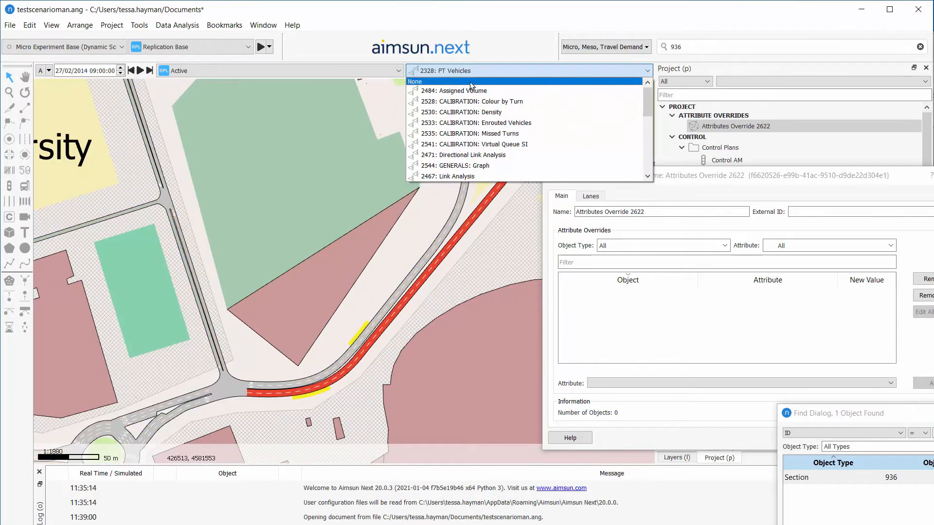
left_click(471, 82)
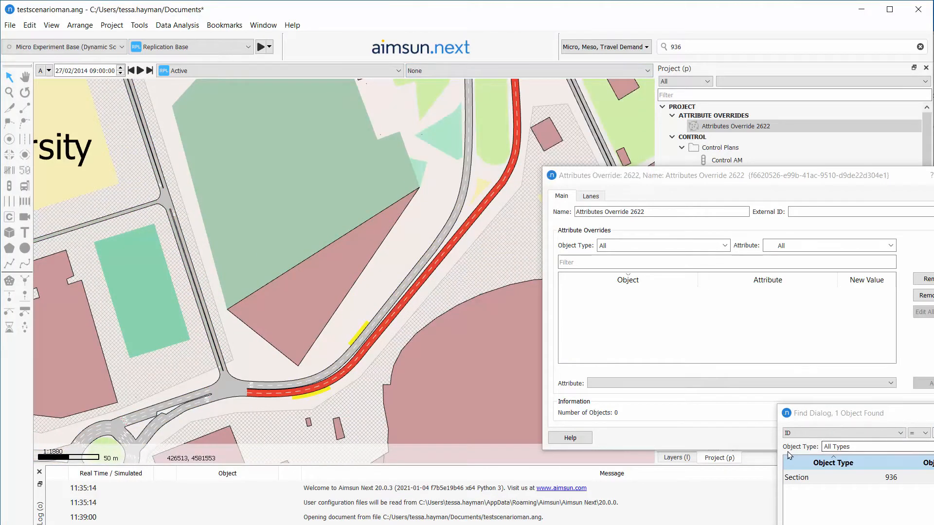
Locate section 939 on the map, close the search results, and bring the two stops beside sections 936 and 939 into view
left_click(856, 414)
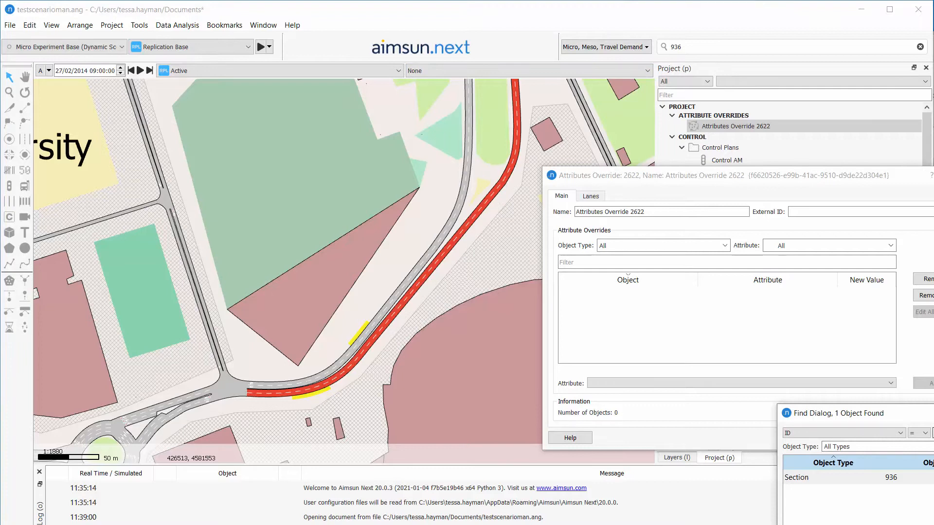
key("Return")
left_click(891, 478)
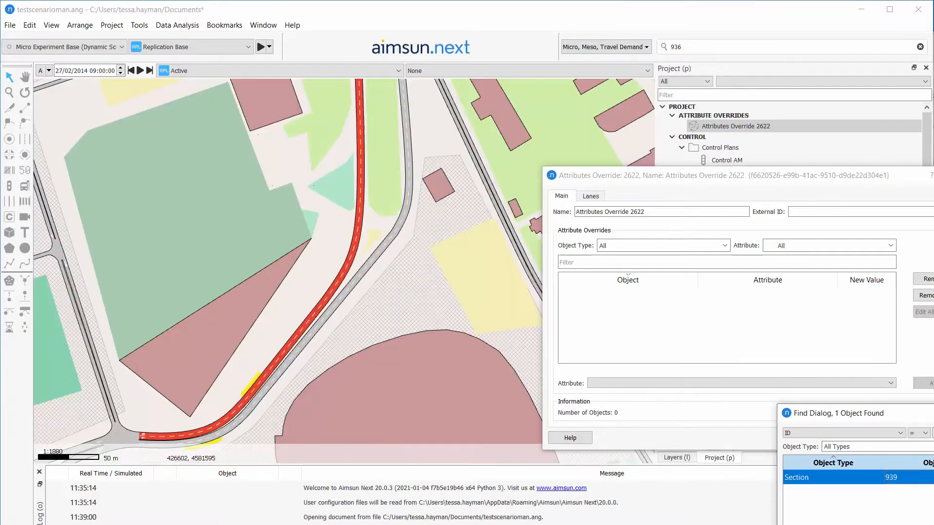
key("Escape")
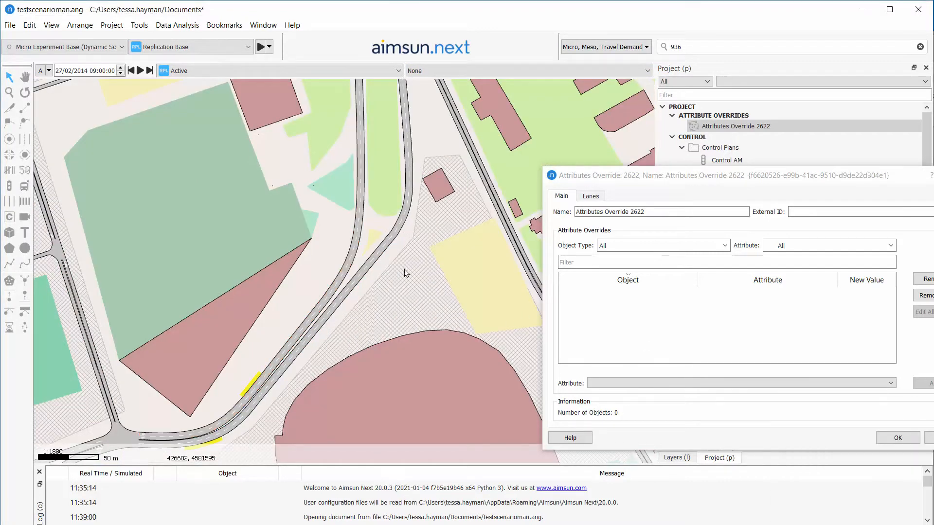
left_click(24, 77)
left_click_drag(257, 356, 319, 285)
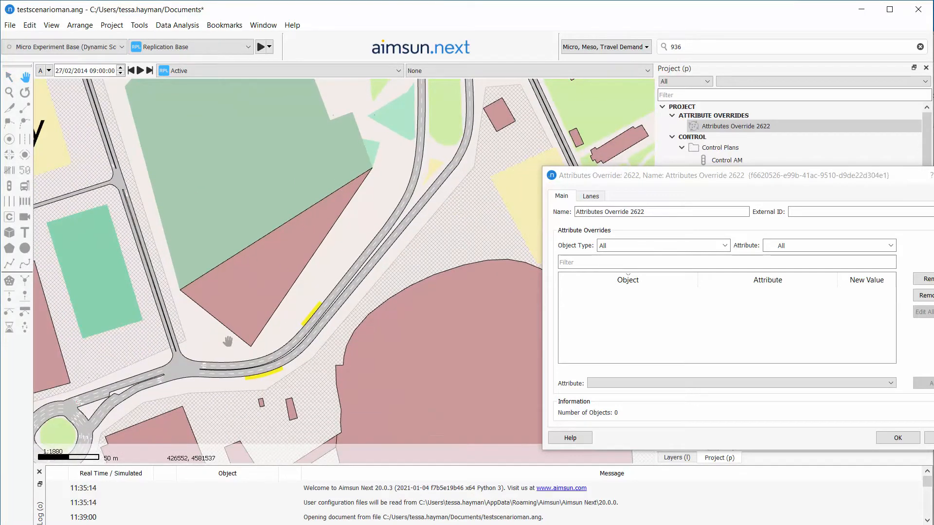
Add a Stop Type override for the two public transport stops beside sections 936 and 939
left_click(620, 334)
left_click(10, 76)
left_click(317, 300)
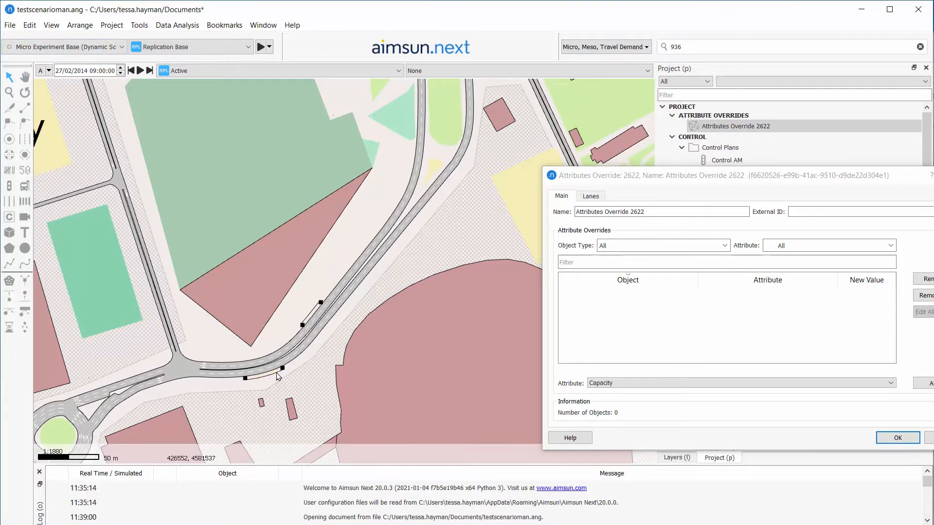
left_click(666, 383)
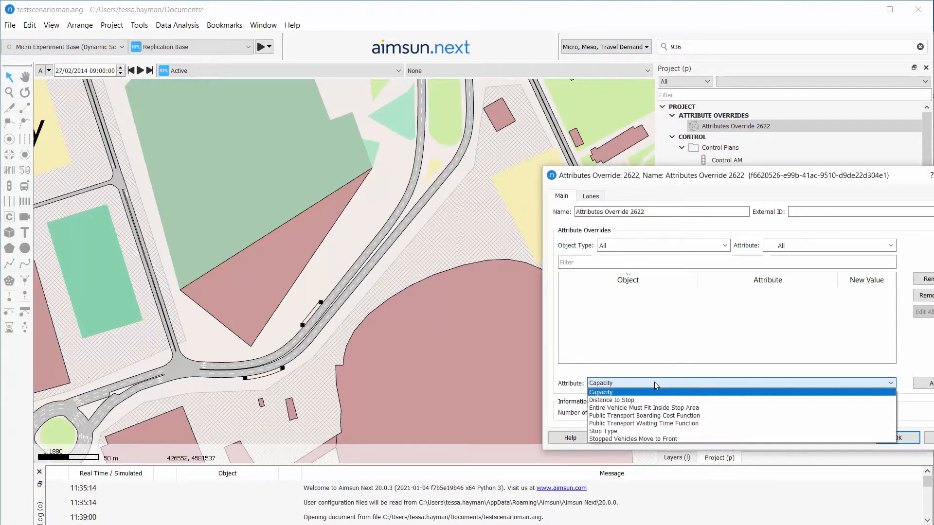
left_click(634, 437)
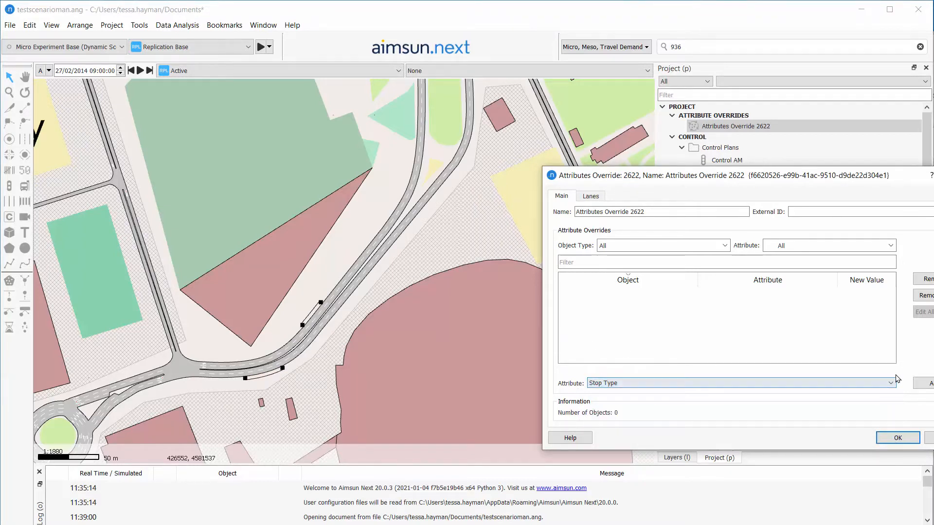
left_click(922, 383)
Set the overridden stop type of both the CampNou2 and CampnNou1 stops to Normal
double_click(856, 298)
left_click(856, 298)
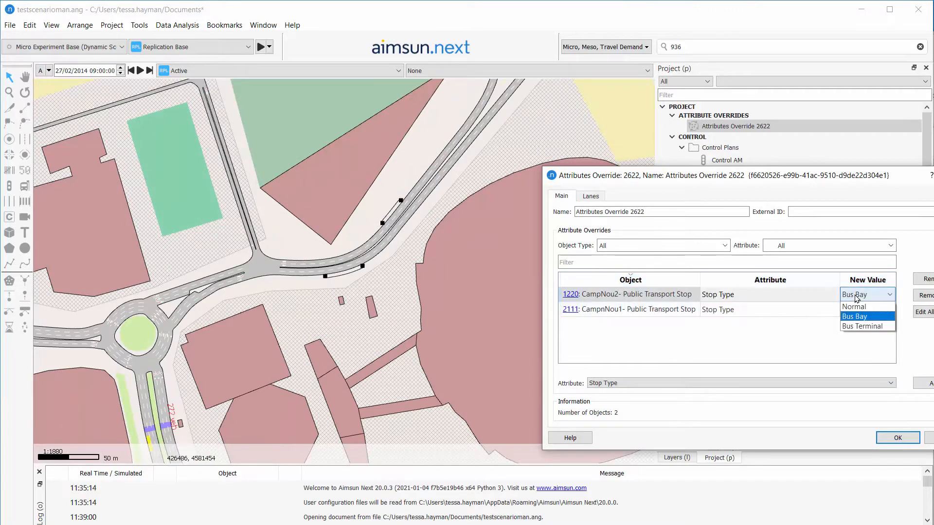
left_click(856, 310)
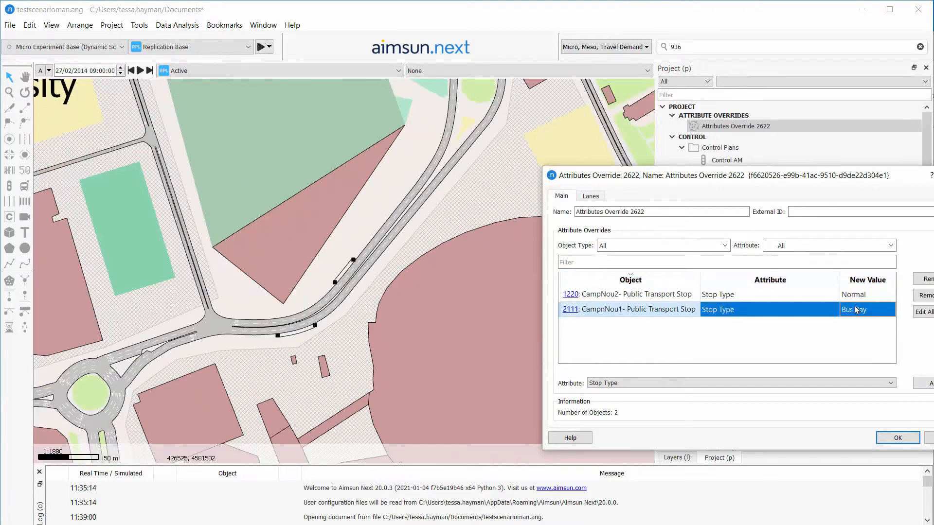
double_click(856, 310)
left_click(857, 314)
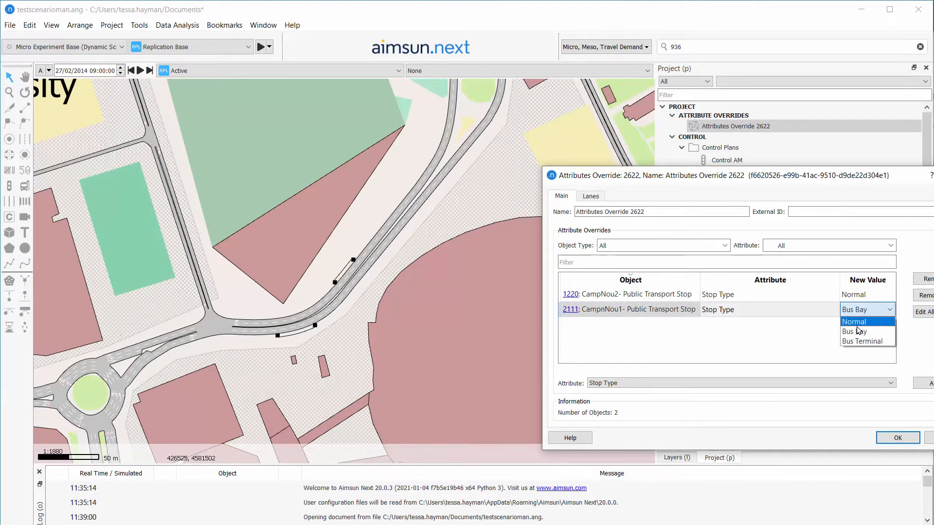
left_click(858, 321)
left_click(829, 358)
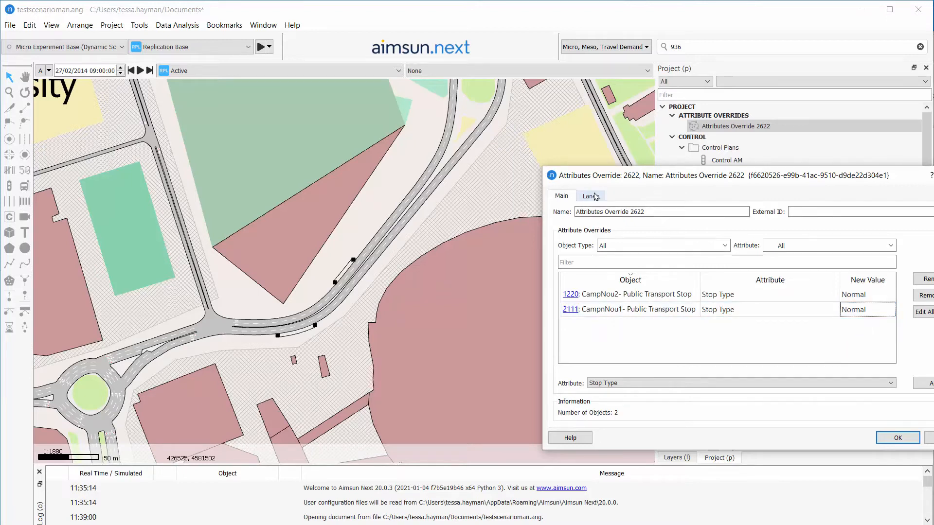
Select sections 939 and 936 on the map and add them to the override's lane settings
left_click(592, 196)
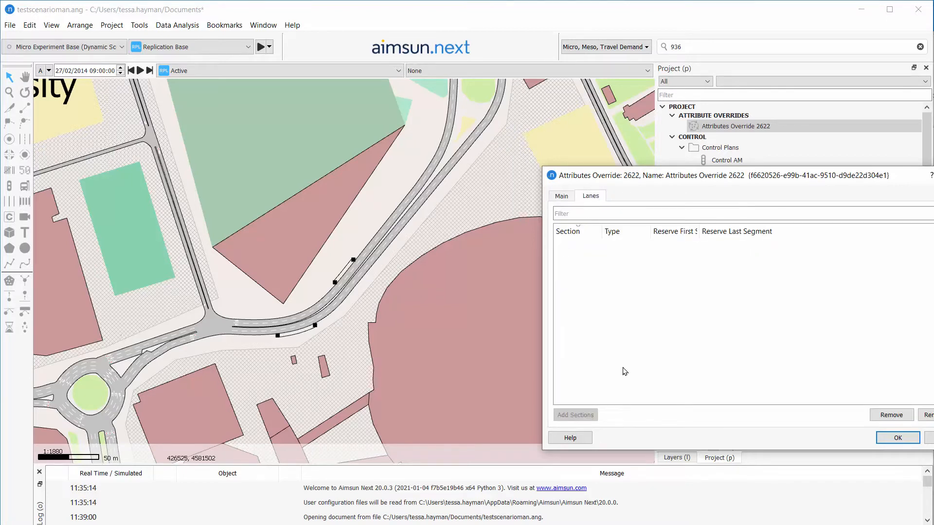
left_click(383, 246)
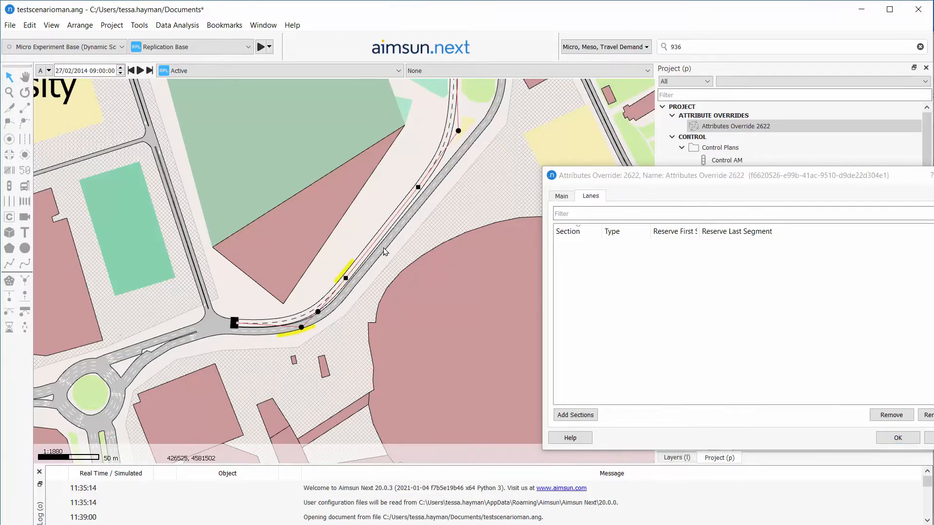
left_click(383, 248, "shift")
left_click(583, 413)
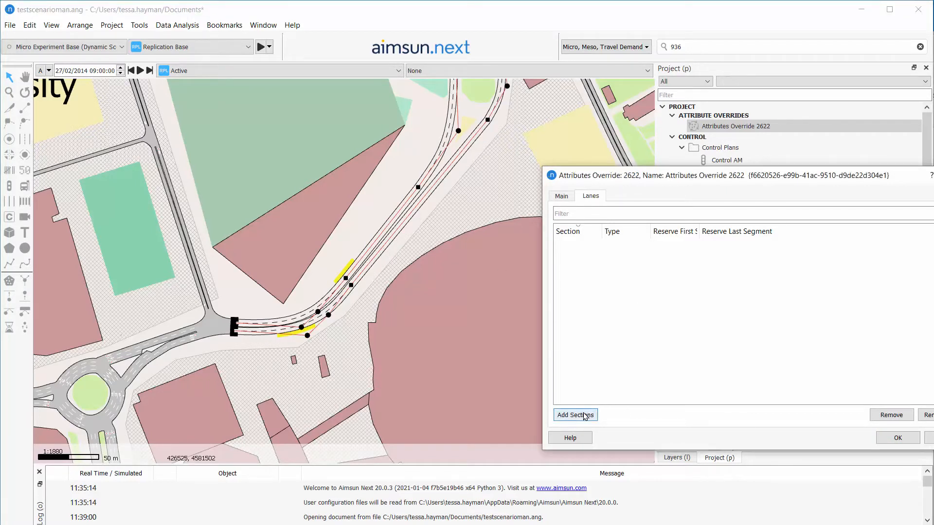
left_click(585, 414)
Set lane 2 of section 939 to type 49: Reserved (Compulsory) for Public, and widen the lane type column
left_click(629, 271)
left_click(625, 259)
left_click(624, 259)
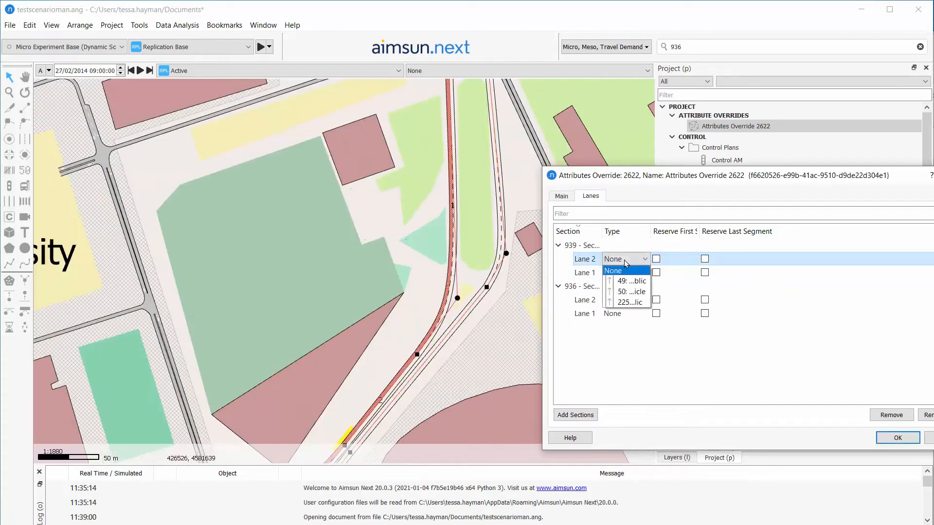
left_click(630, 281)
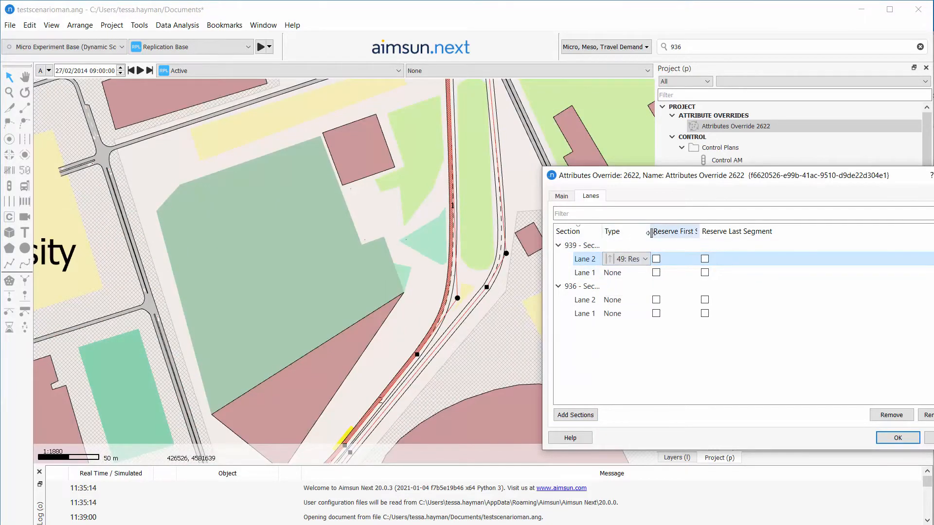
left_click_drag(651, 234, 729, 234)
Set lane 2 of section 936 to type 49: Reserved (Compulsory) for Public, then accept the override and save the document
left_click(648, 301)
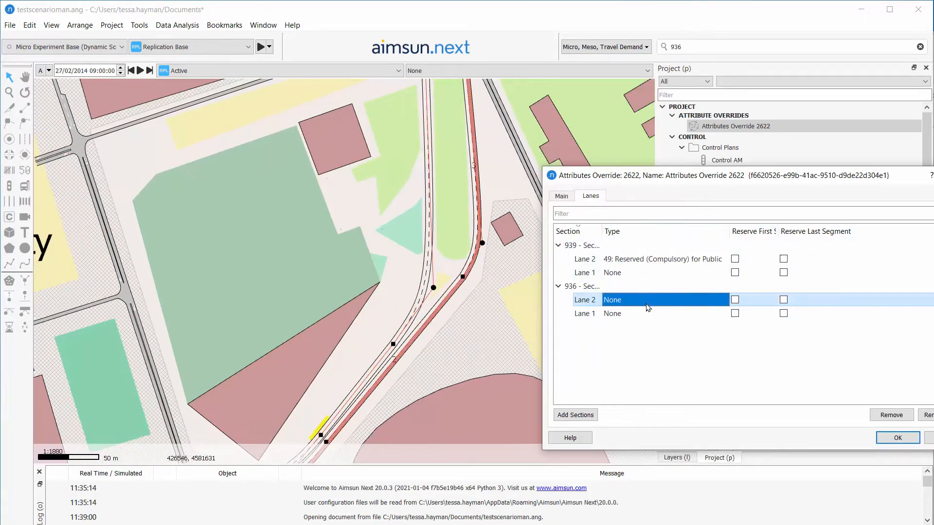
left_click(648, 301)
left_click(648, 302)
left_click(648, 316)
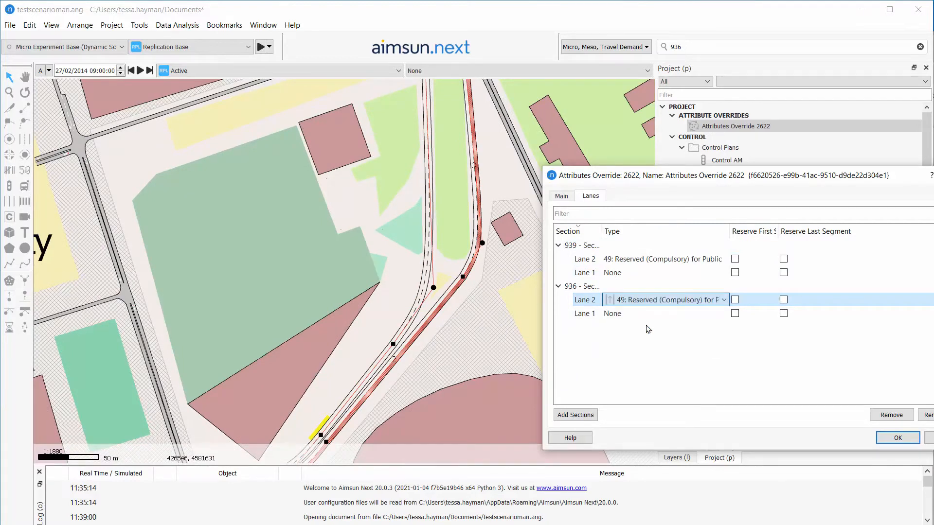
left_click(699, 345)
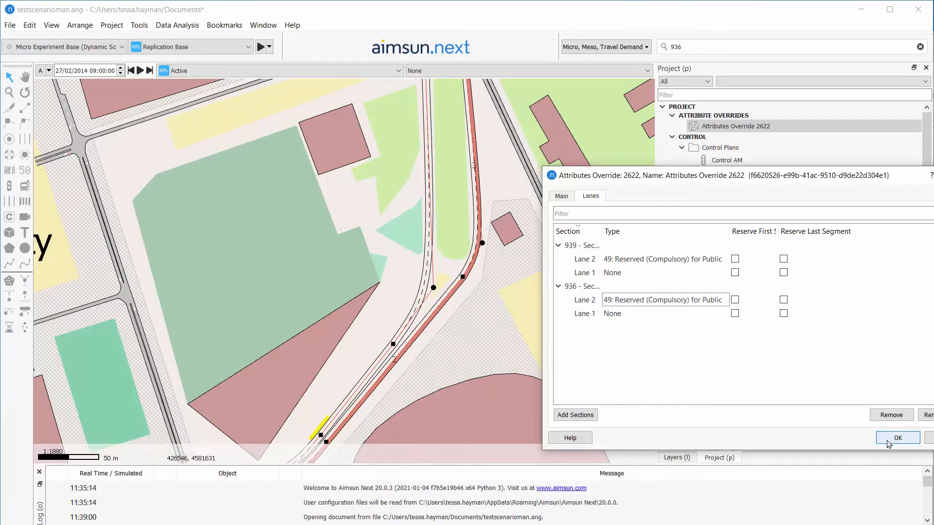
left_click(887, 437)
key("ctrl+s")
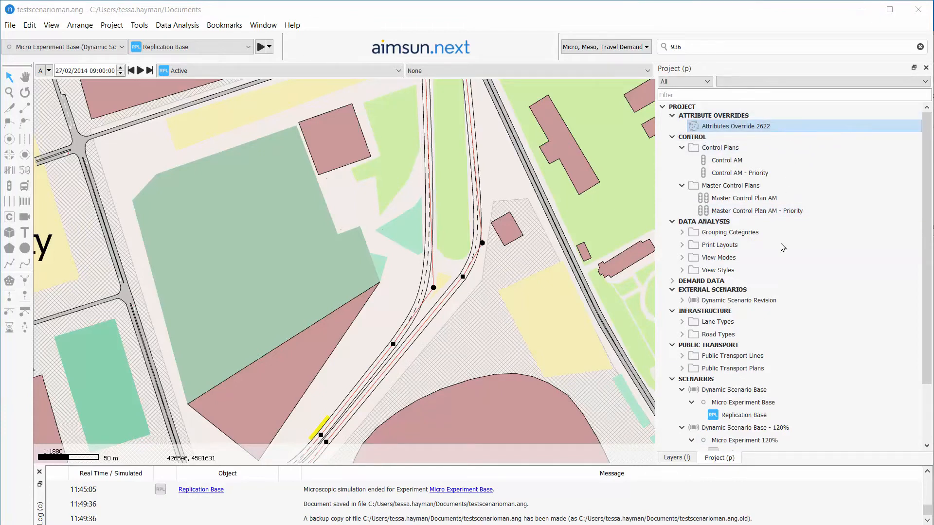
Duplicate Micro Experiment Base, including its replication, within Dynamic Scenario Base
scroll(737, 339, "down", 1)
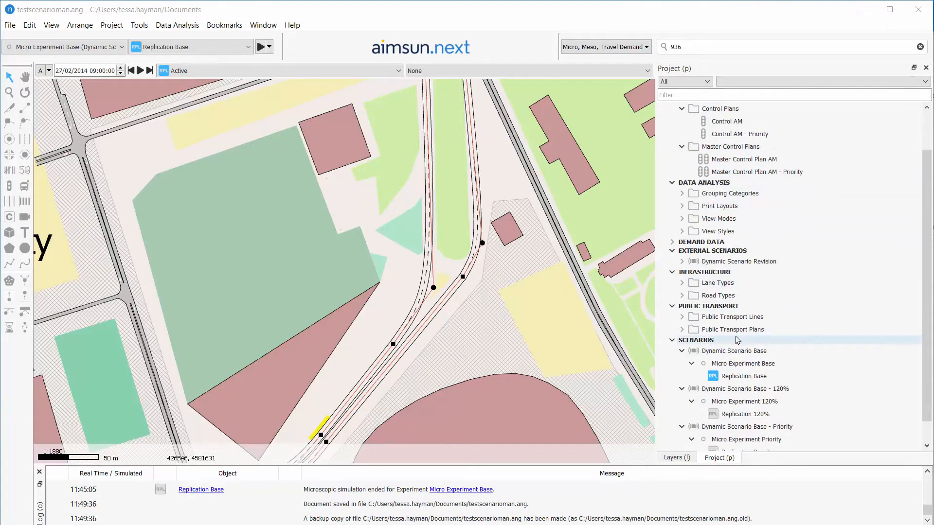
scroll(737, 340, "down", 1)
left_click(760, 339)
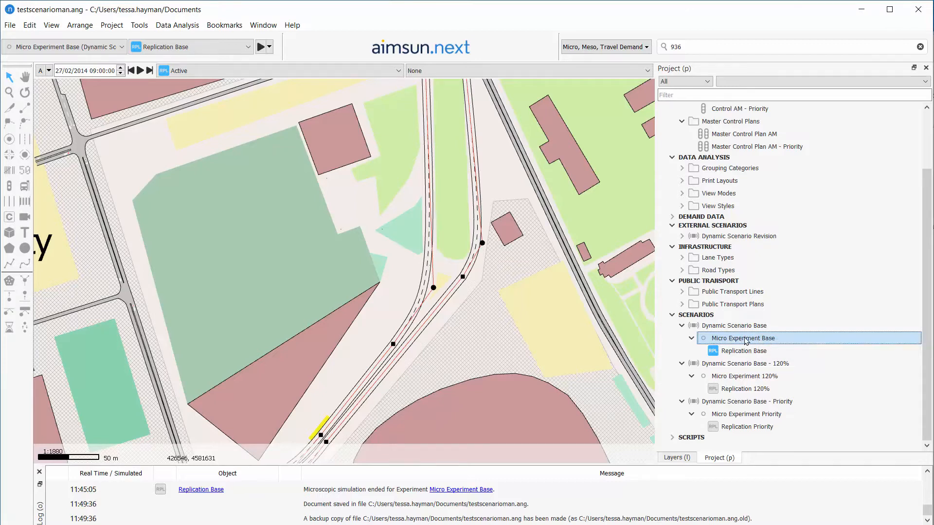
left_click_drag(745, 340, 733, 328)
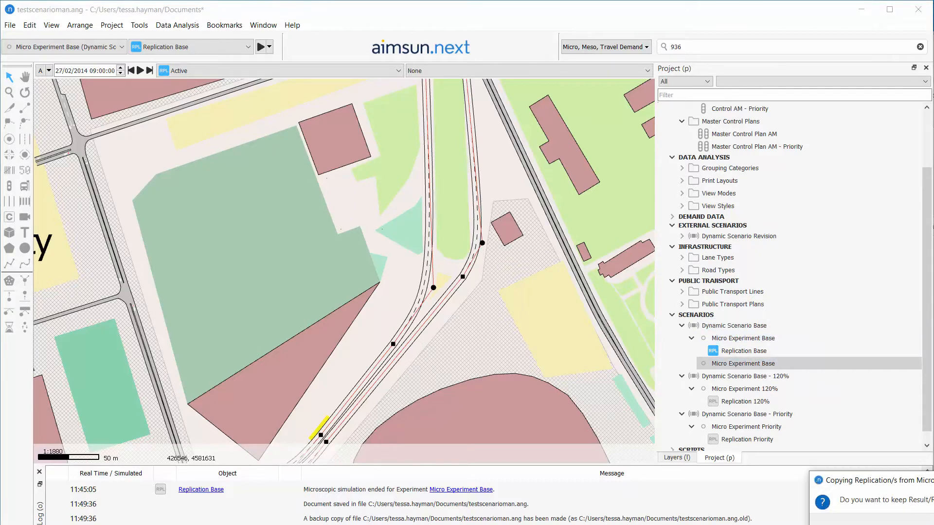
left_click(876, 523)
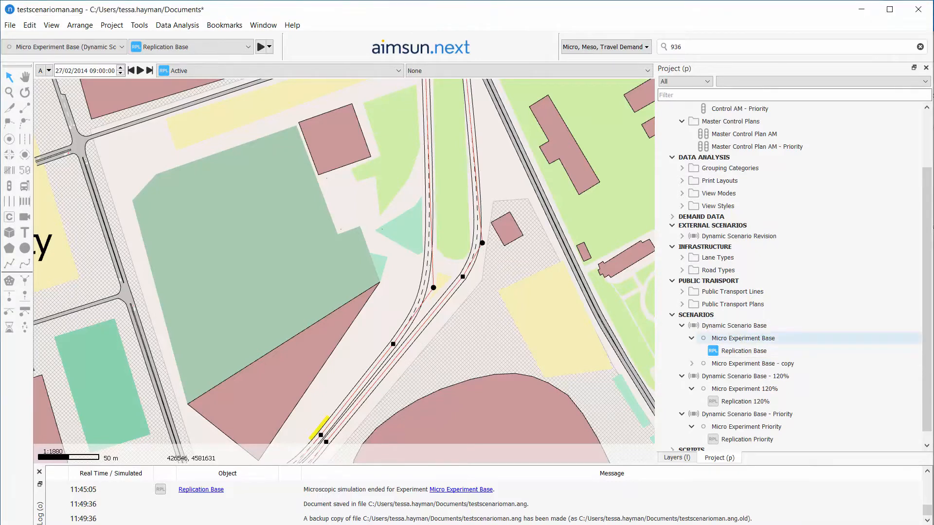
Rename the replication under the copied Micro Experiment Base as Replication AO
left_click(691, 364)
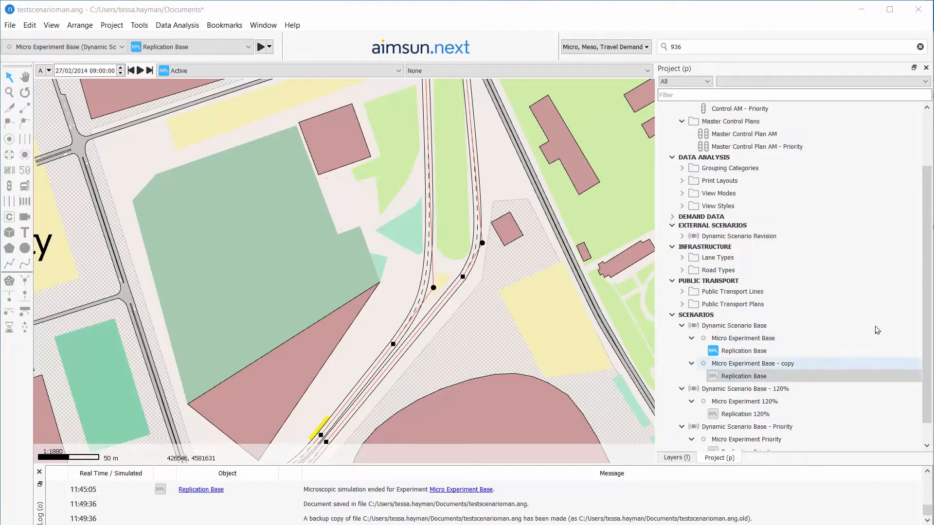
left_click_drag(933, 329, 422, 320)
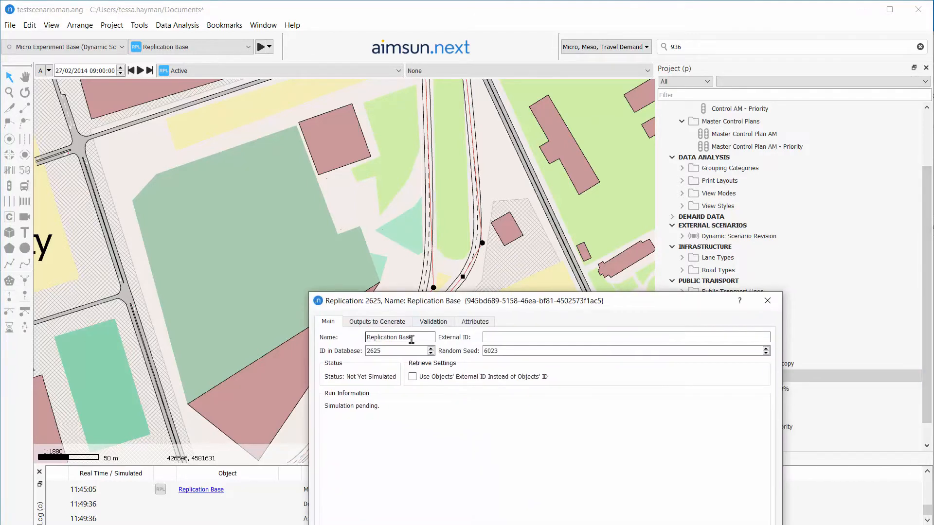
key("BackSpace")
key("BackSpace")
key("BackSpace")
key("BackSpace")
type("AO")
key("Return")
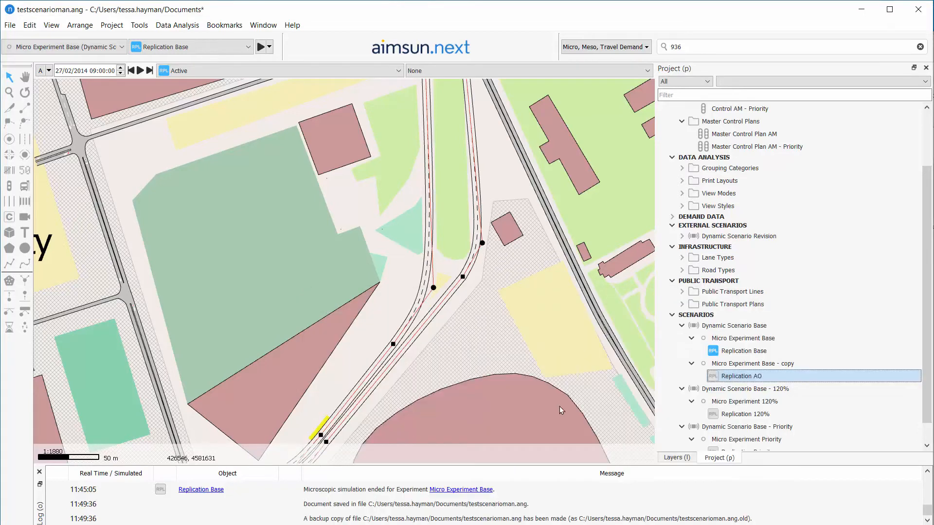
Rename the copied experiment as Micro Experiment AO and enable Attributes Override 2622 for it
double_click(749, 364)
left_click_drag(396, 288, 486, 302)
type("AO")
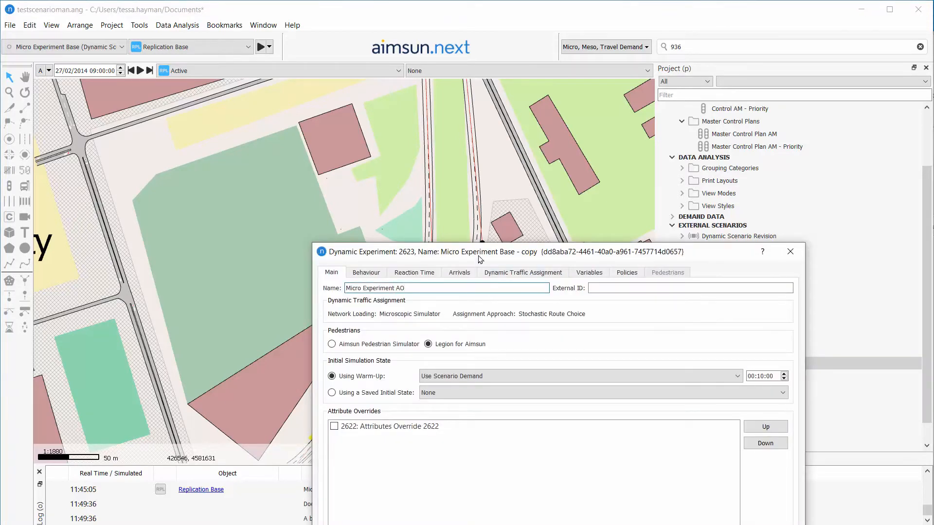
left_click_drag(480, 253, 383, 127)
type("O")
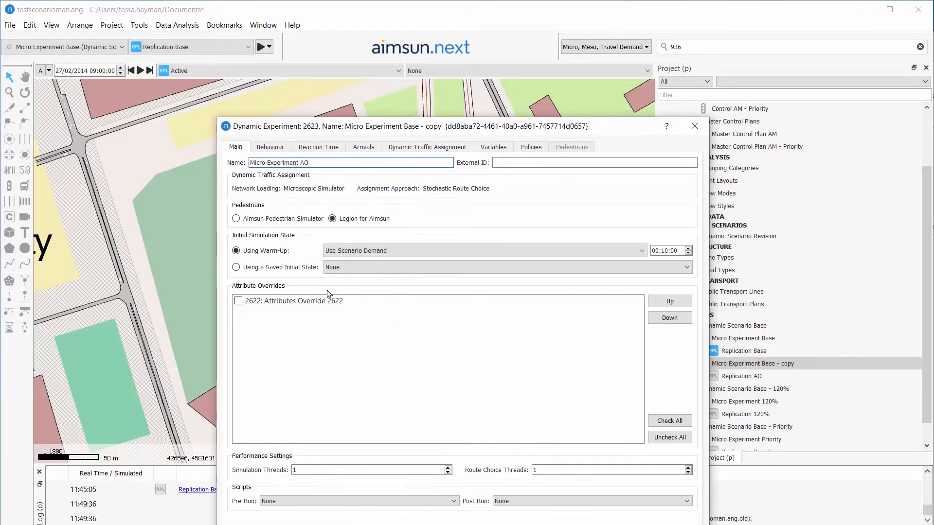
left_click(238, 301)
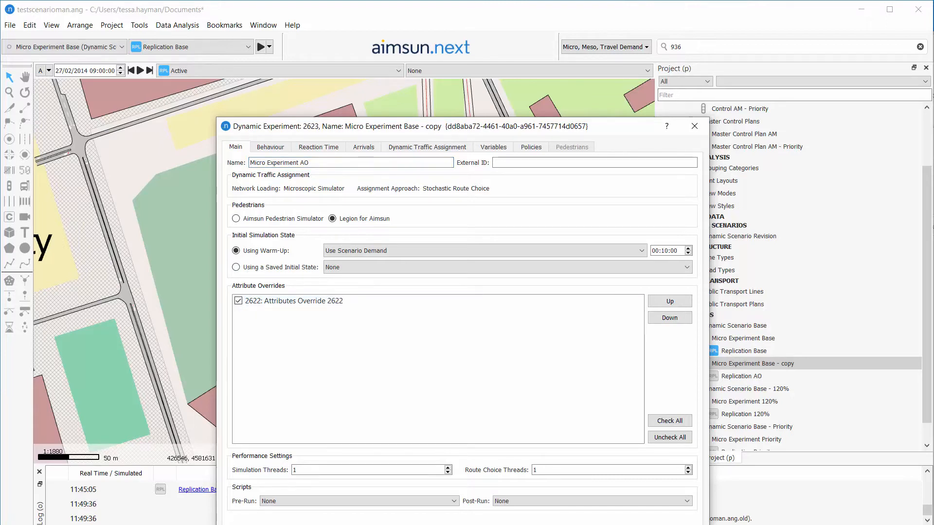
key("Return")
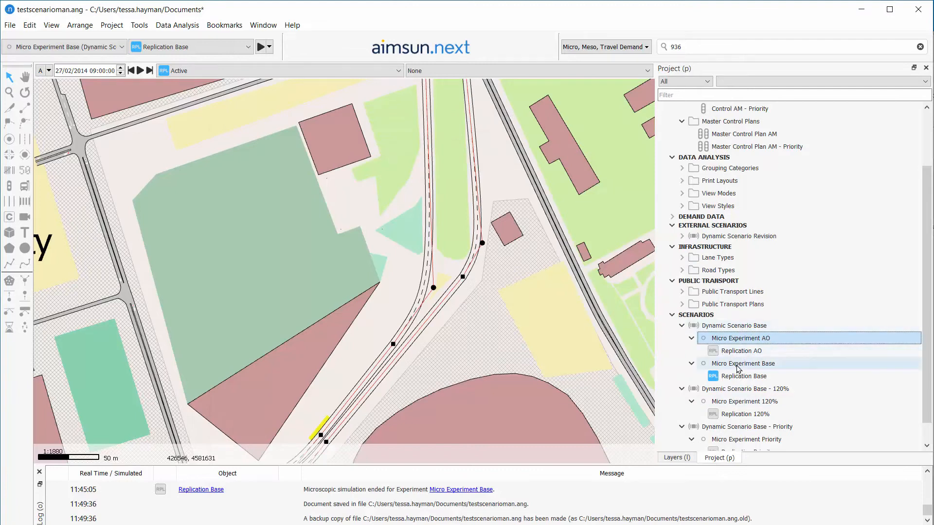
Save the document and run the simulation for Replication AO
left_click(761, 351)
key("ctrl+s")
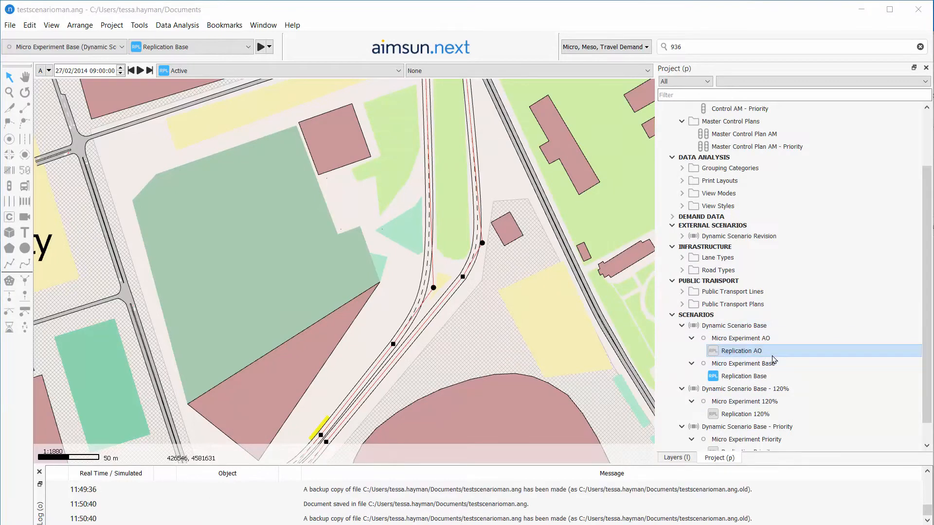
right_click(772, 355)
left_click(806, 386)
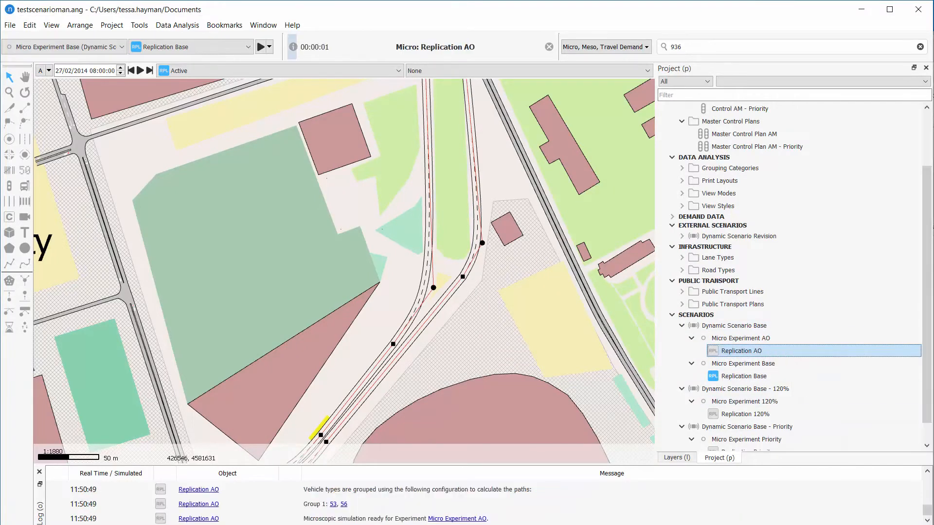
left_click(772, 296)
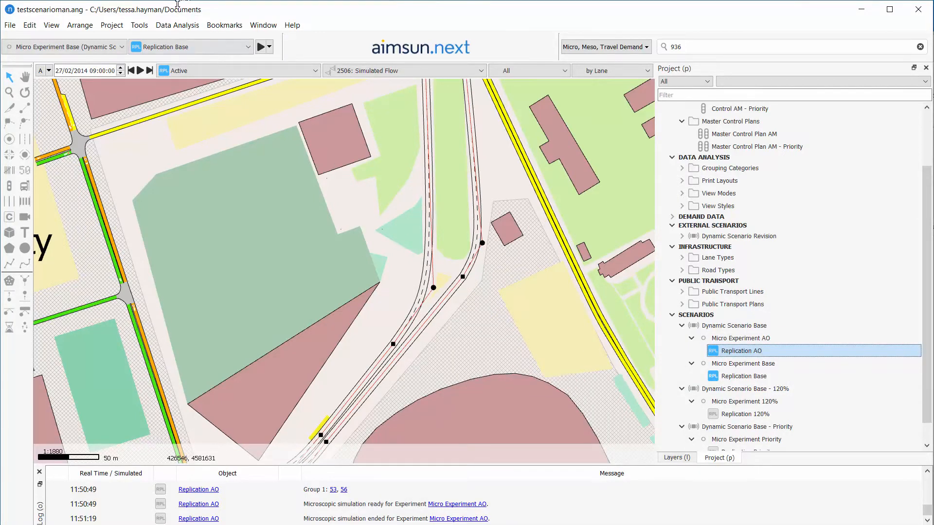
Compare section Density between Replication Base and Replication AO, removing the turn comparison, and move the results off the map
left_click(172, 27)
left_click(203, 141)
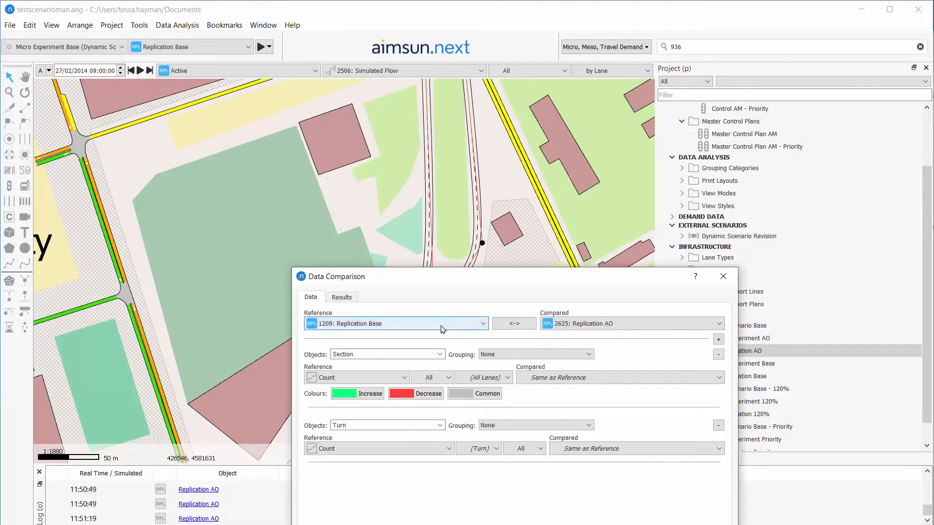
left_click(722, 424)
left_click(373, 378)
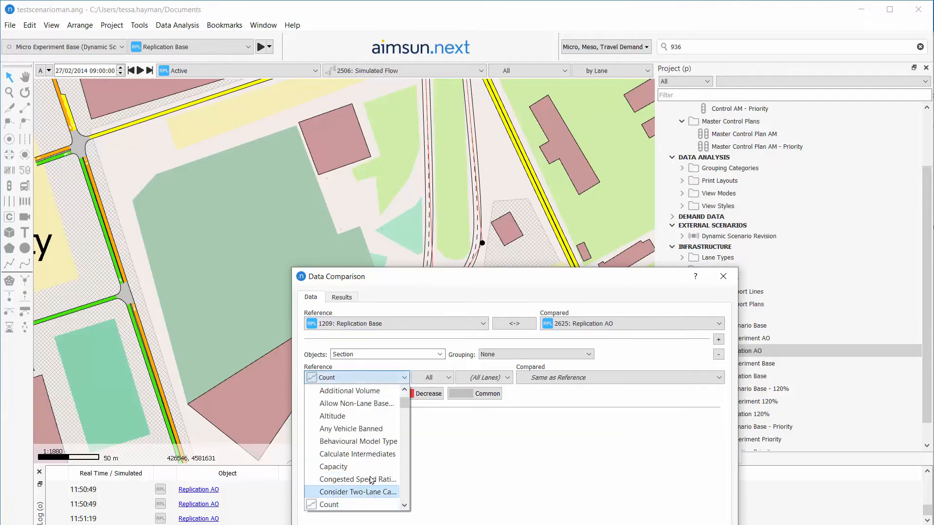
left_click(331, 504)
left_click_drag(379, 277, 908, 224)
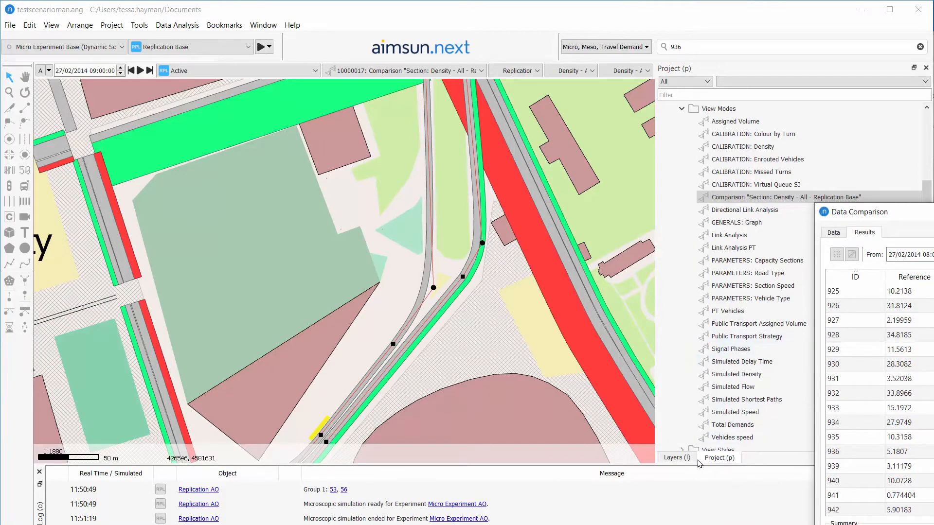
Show the legend for the section density comparison and return the map to the Simulated Flow view mode
left_click(676, 457)
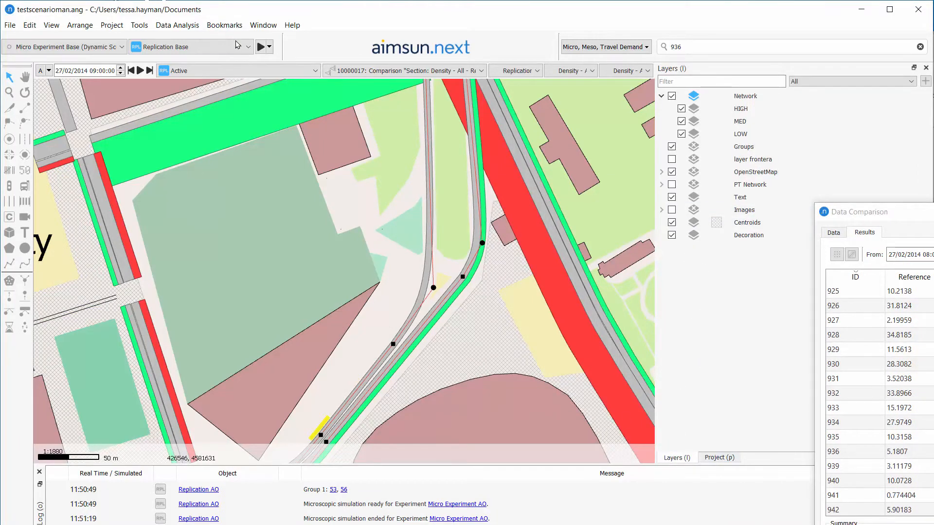
left_click(261, 26)
mouse_move(268, 39)
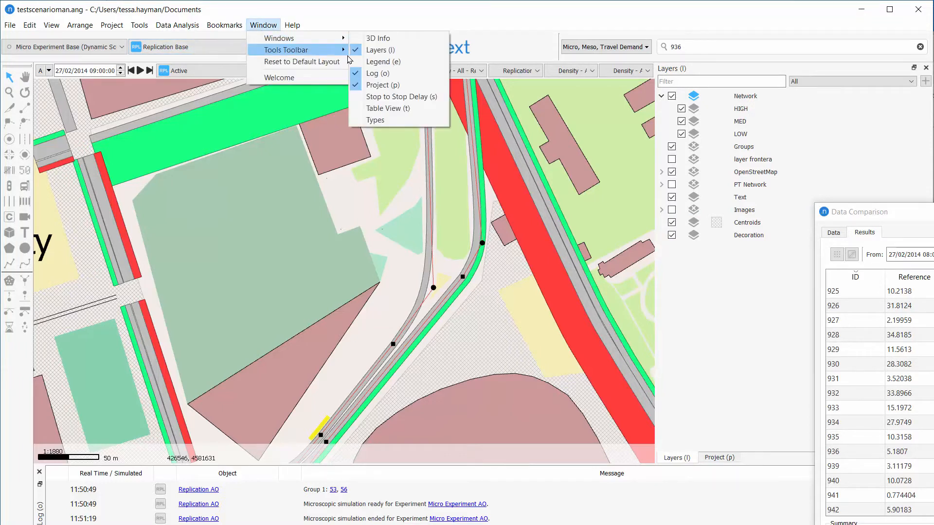
left_click(383, 61)
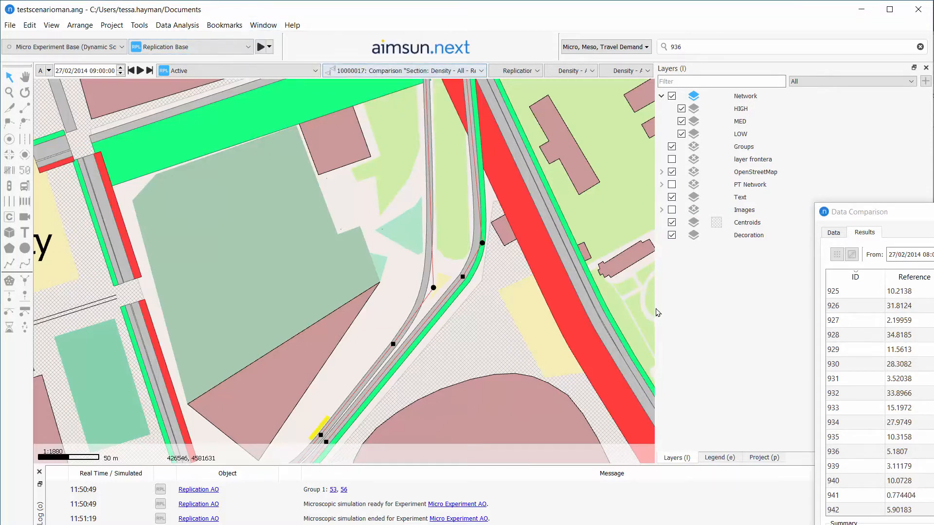
left_click(732, 458)
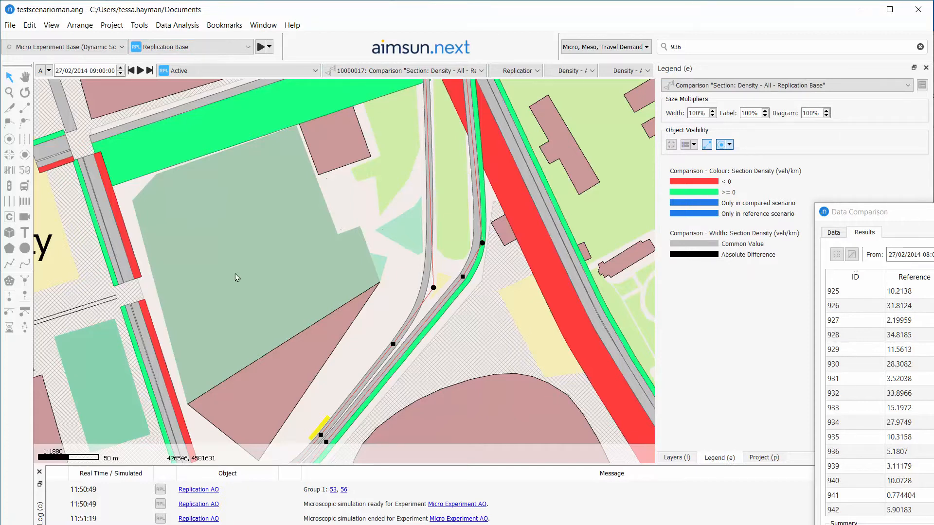
left_click(25, 77)
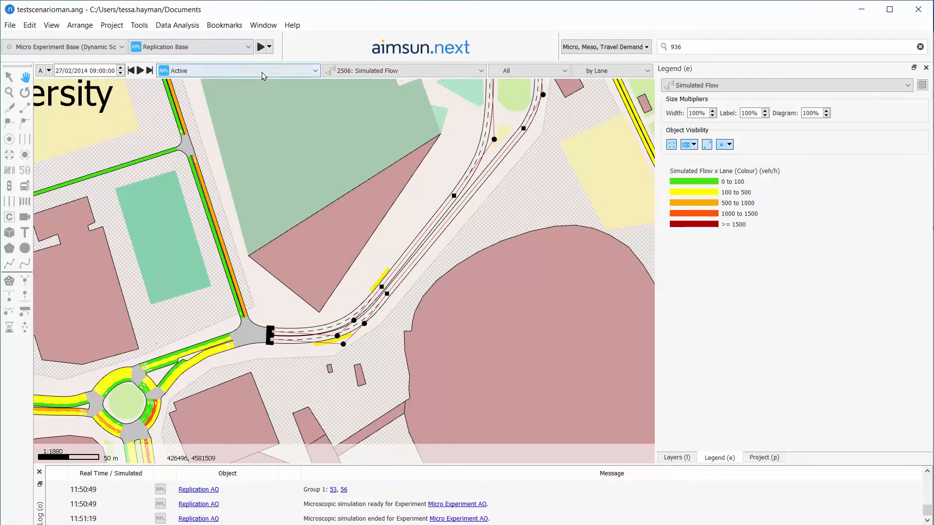
Save the project in Documents under the new name "final scenario management"
left_click(10, 25)
left_click(43, 117)
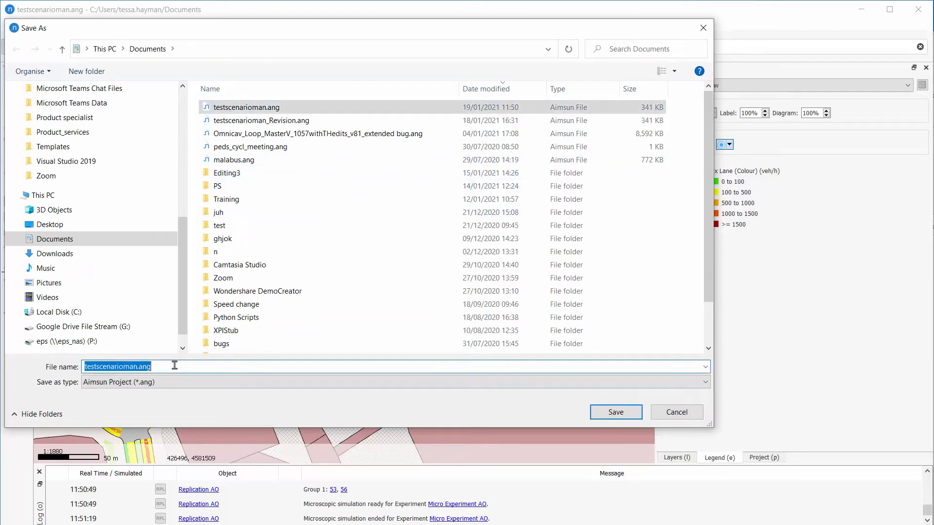
type("final scenario management")
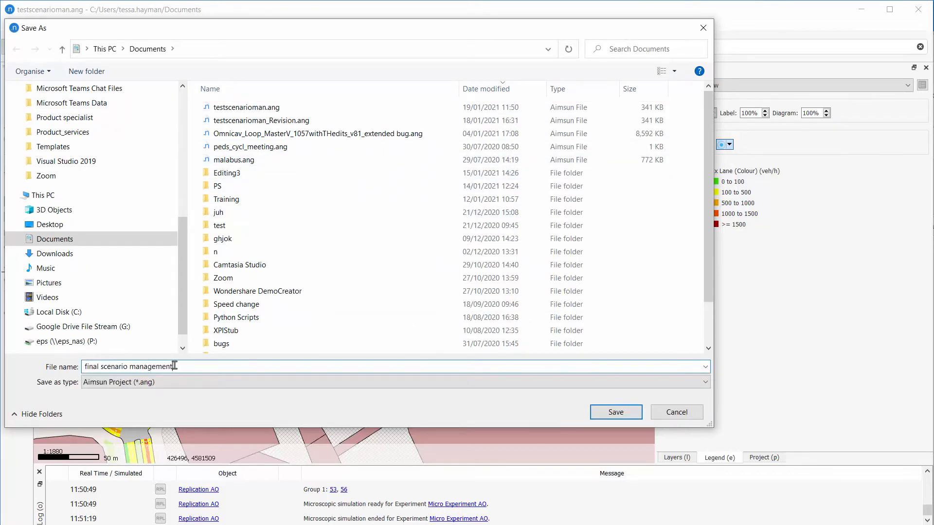
key("Return")
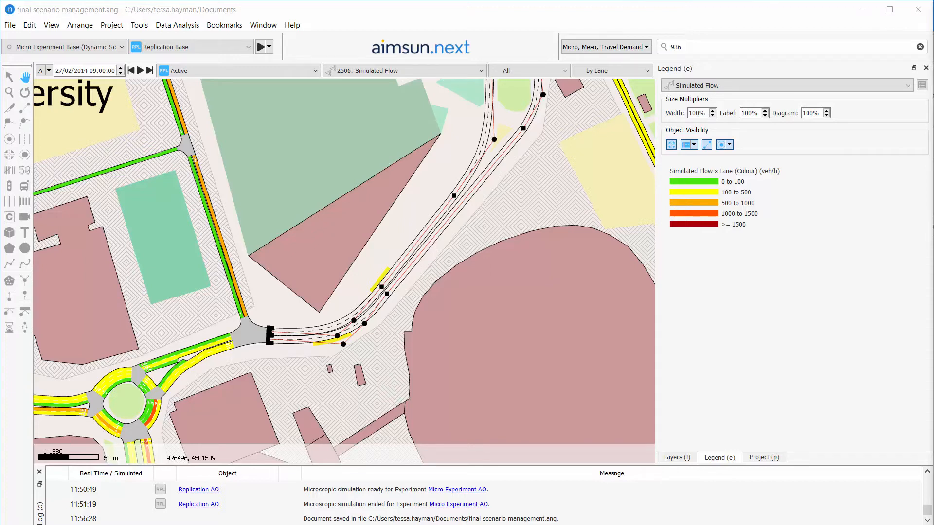
Run the simulation for Replication Base in the newly saved project and close its outputs summary
left_click(763, 457)
scroll(765, 418, "down", 6)
left_click(762, 355)
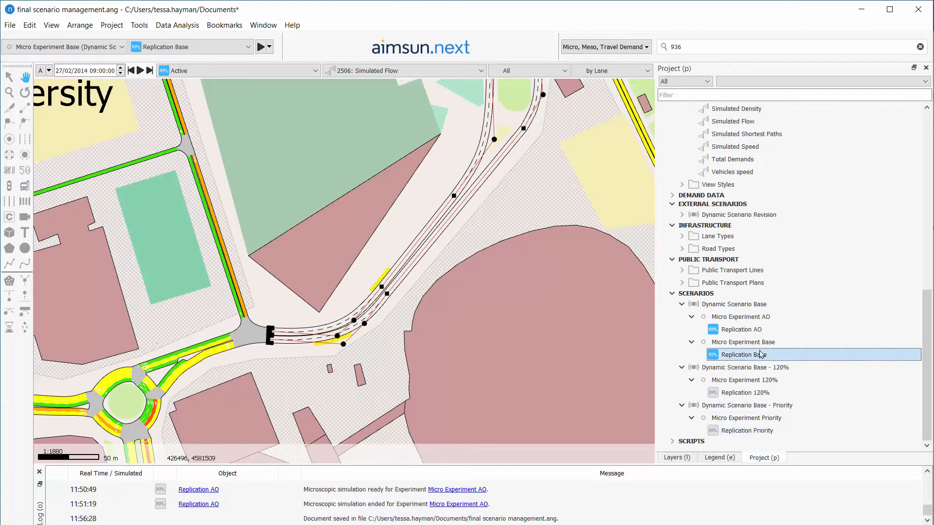
right_click(761, 354)
left_click(836, 375)
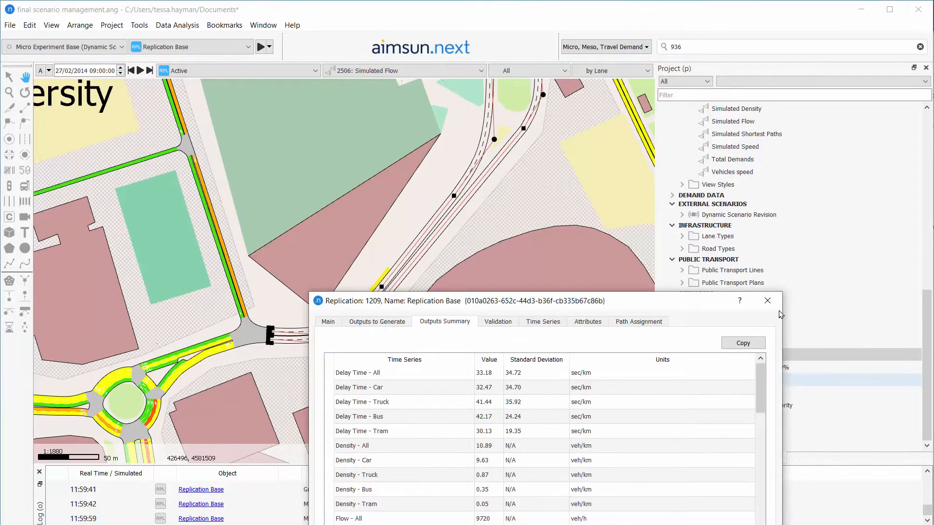
left_click(767, 300)
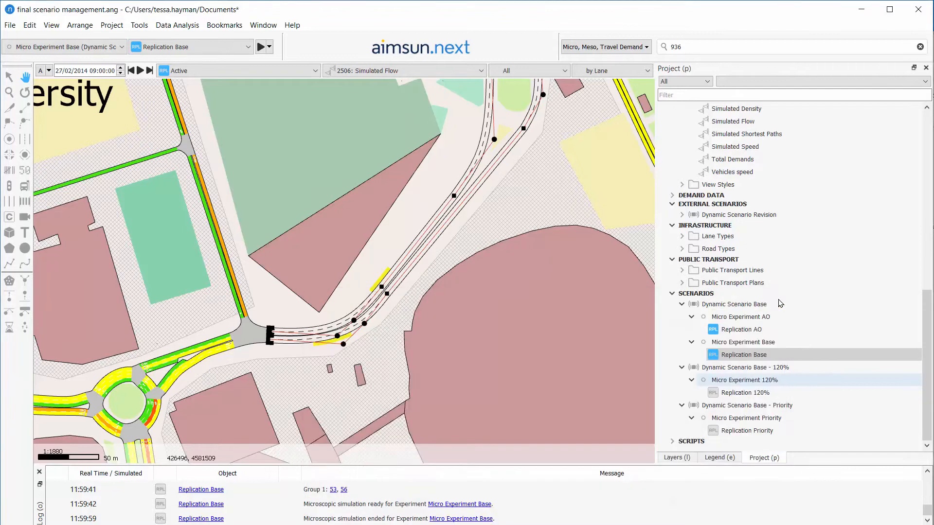
Save the document and create a new revision of it named Revision, with the default revision document
left_click(117, 28)
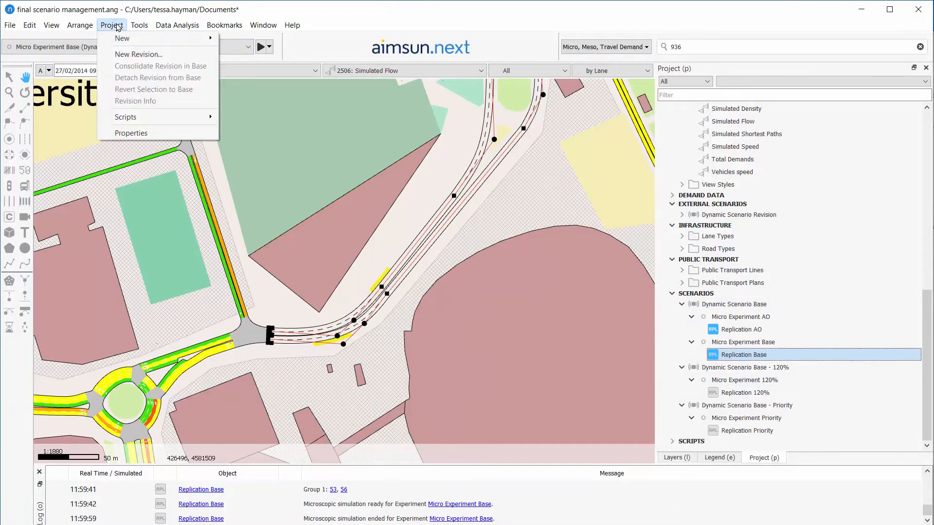
left_click(125, 55)
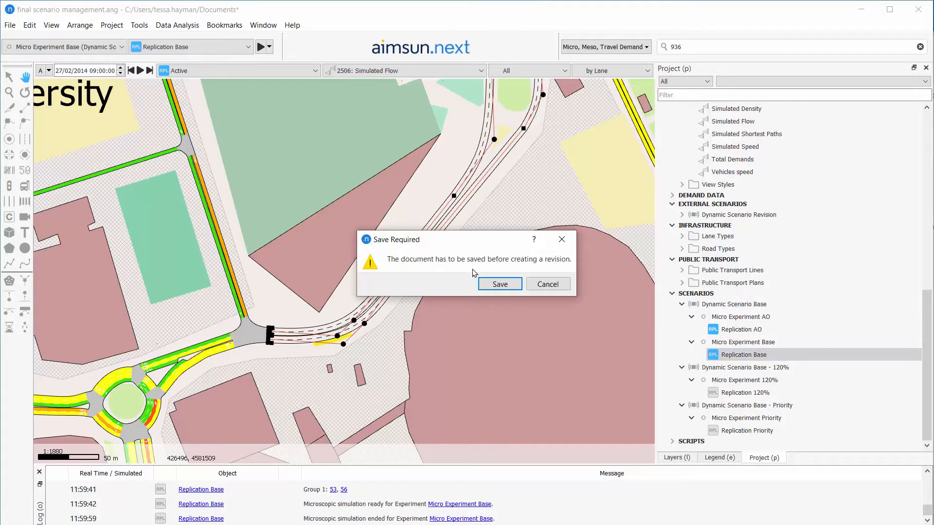
left_click(510, 290)
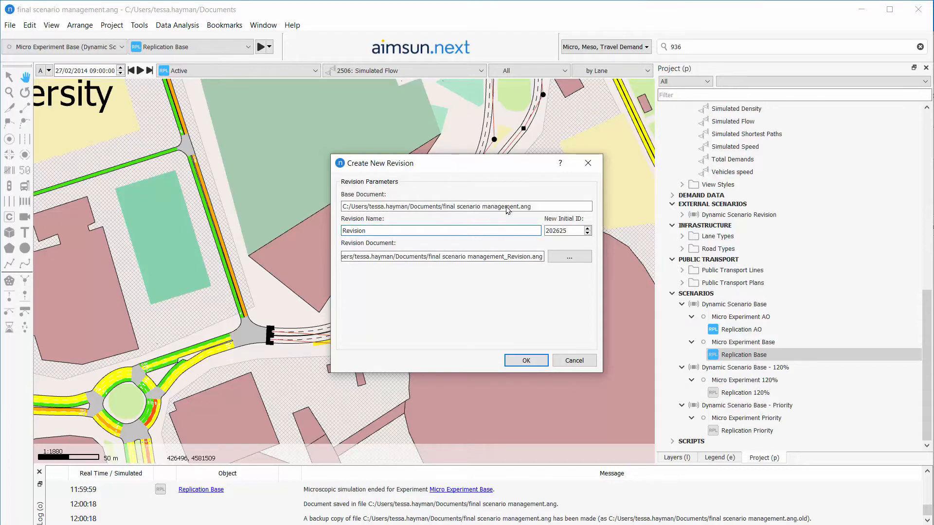
left_click(525, 360)
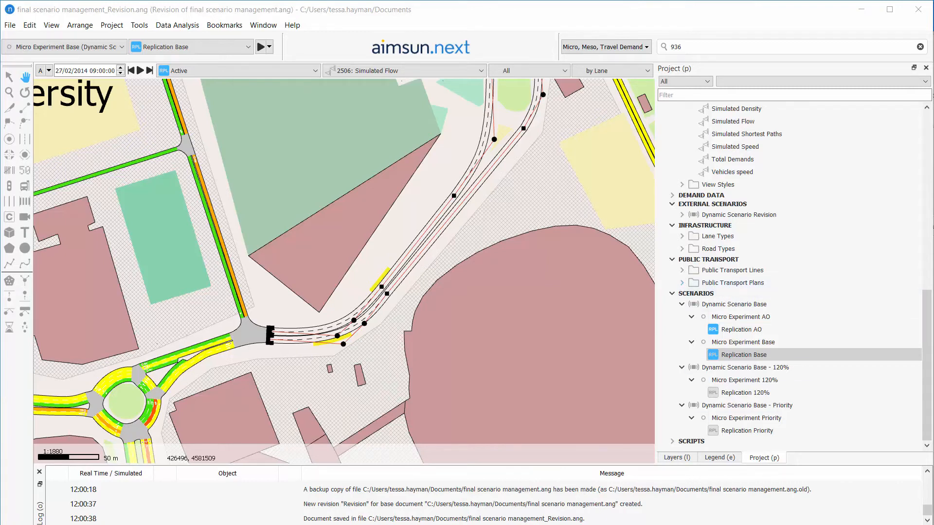
Delete the Base, Base - 120% and Base - Priority dynamic scenarios with their experiments from the revision
left_click(773, 408, "shift")
right_click(773, 414)
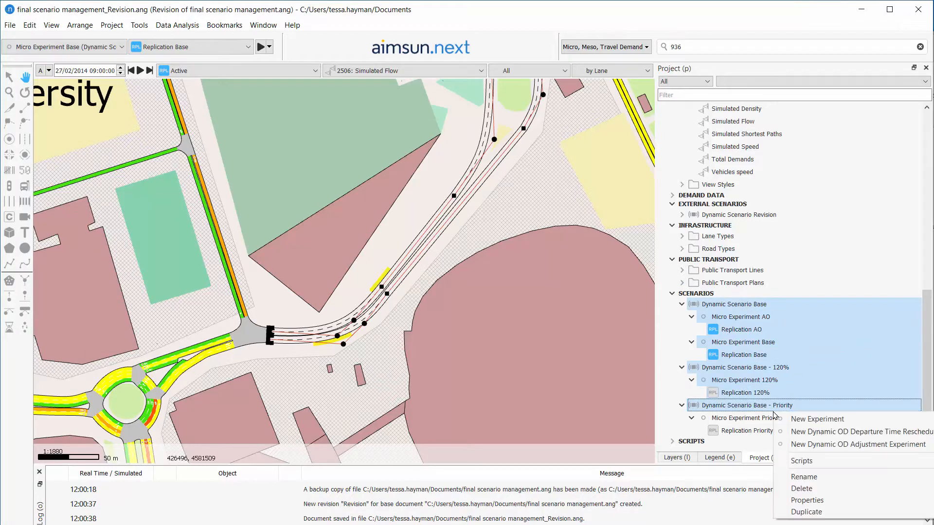
left_click(817, 491)
Create a new dynamic scenario in the revision and name it Revision
right_click(735, 433)
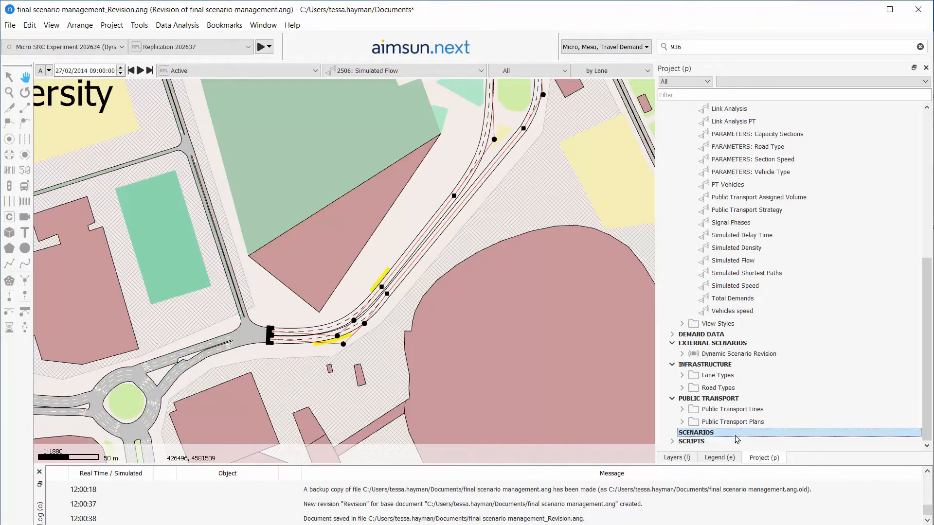
mouse_move(754, 443)
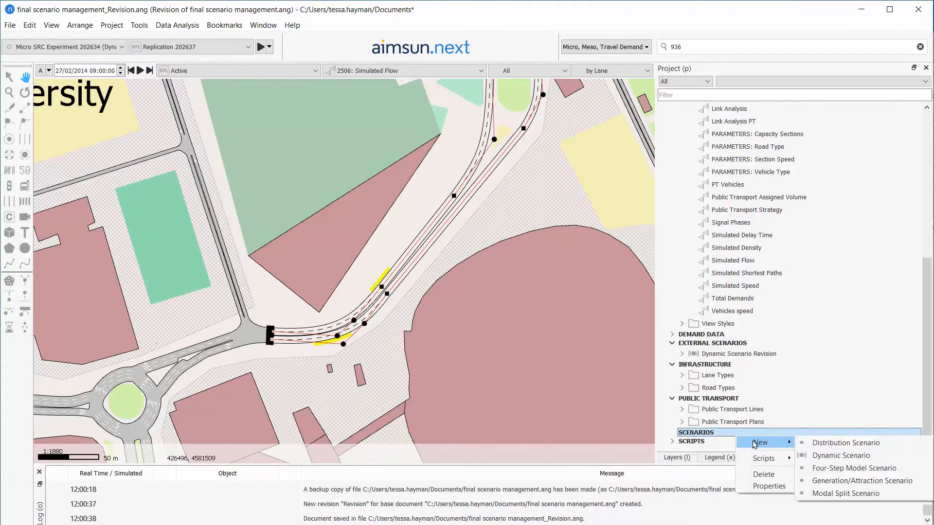
left_click(833, 456)
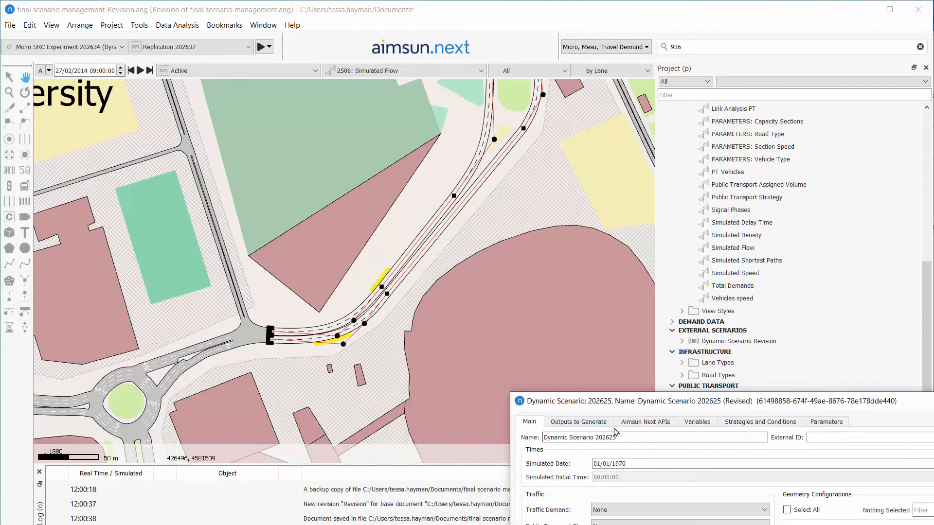
type("Revision")
Store the scenario's outputs in the custom SQLite database final scenario management_Revision.sqlite and accept the scenario settings
left_click(587, 422)
left_click_drag(623, 399, 444, 108)
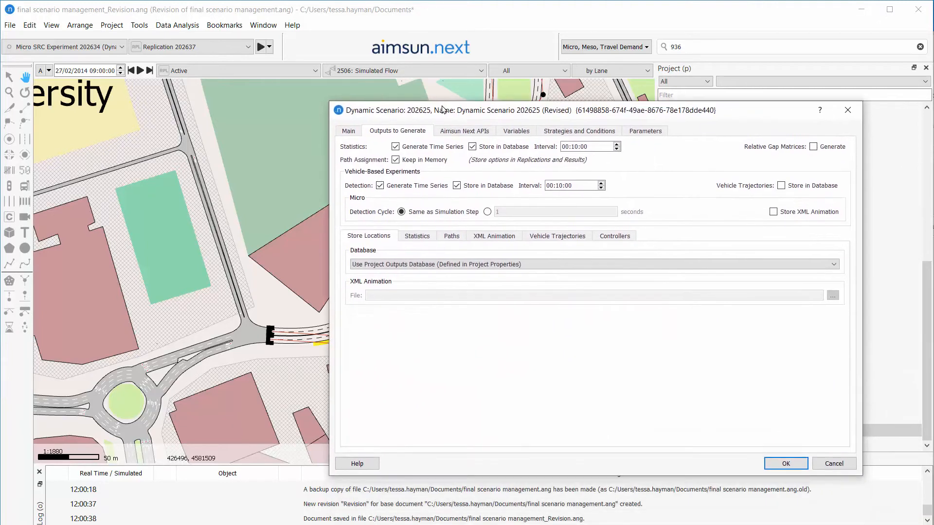
left_click(448, 265)
left_click(439, 296)
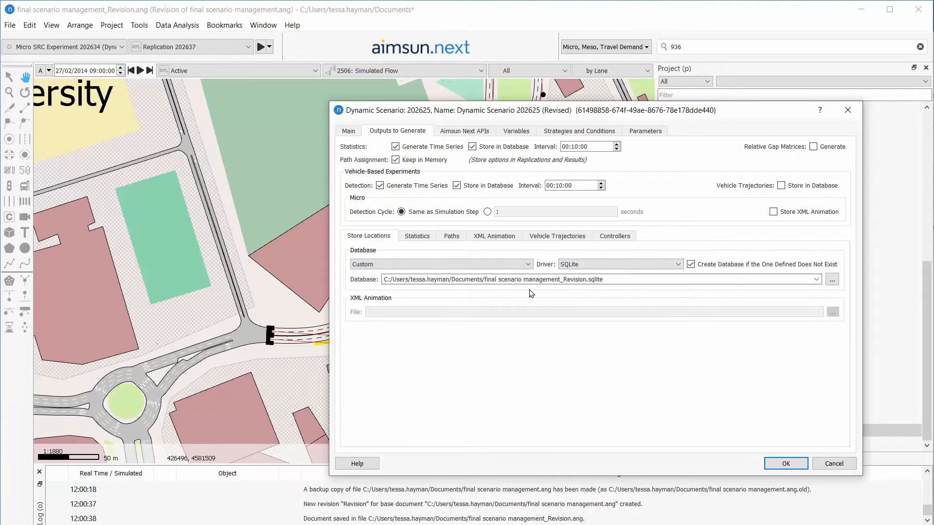
left_click(786, 463)
Save and close the revision document, and reopen final scenario management_Revision.ang from the recent projects
left_click(10, 25)
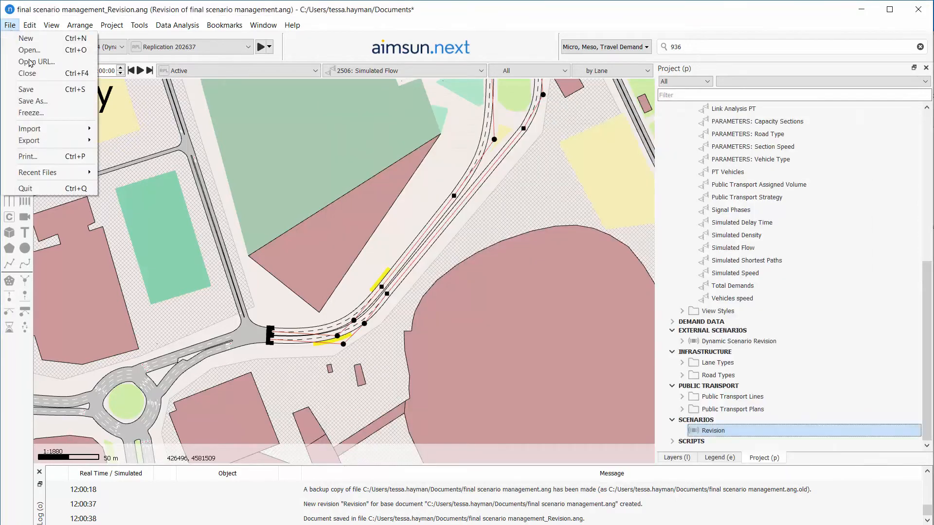
left_click(40, 95)
right_click(425, 176)
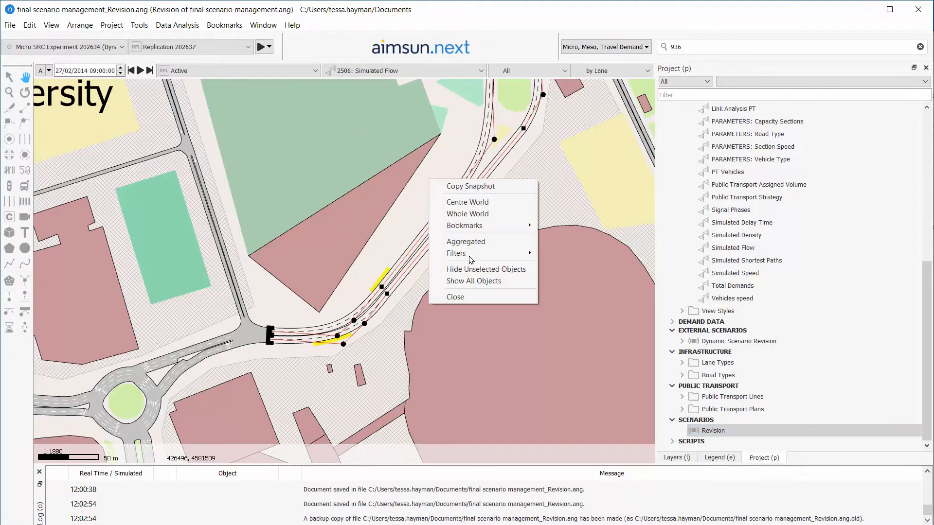
left_click(469, 294)
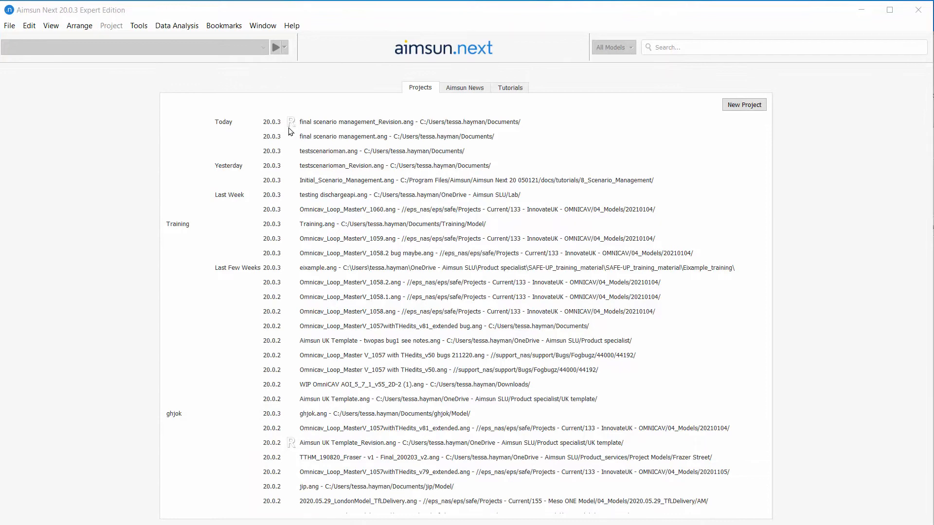
double_click(323, 124)
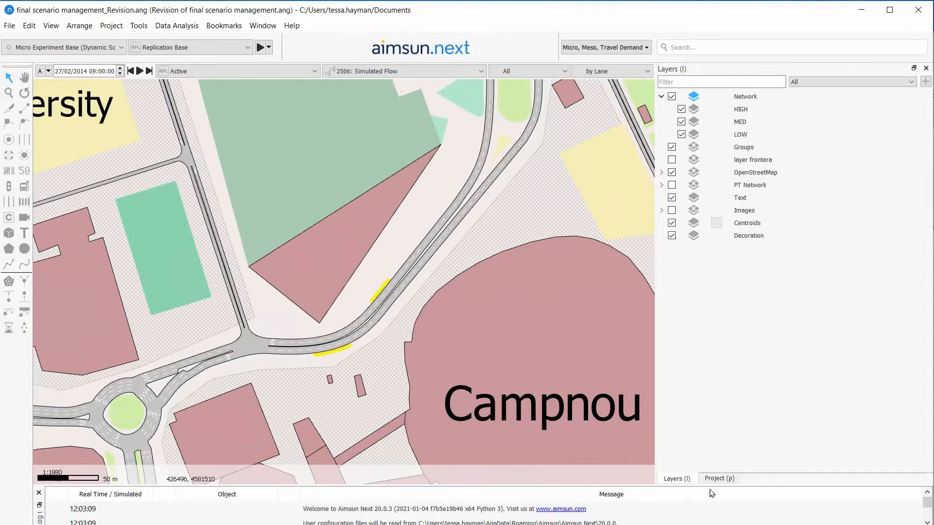
Examine the project's external scenarios, including the Dynamic Scenario Base, its Micro Experiment Base and Replication Base
left_click(719, 478)
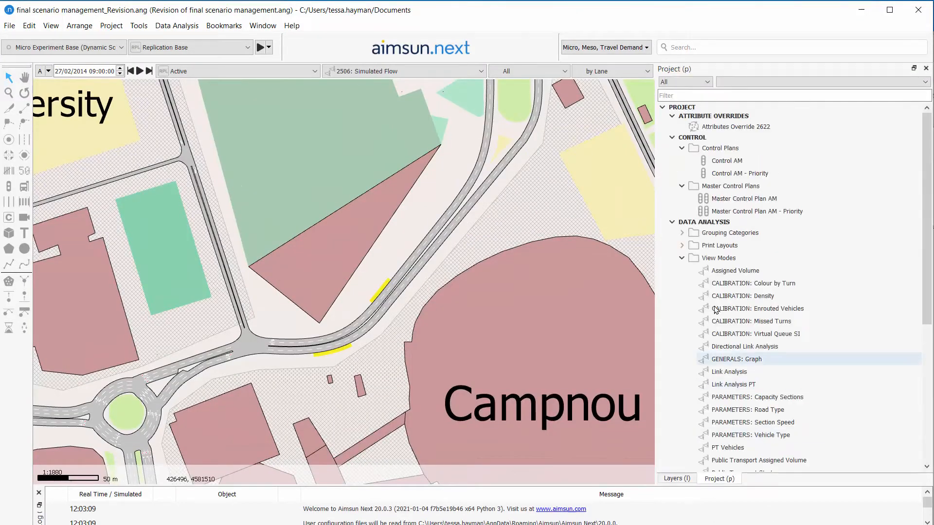
left_click(671, 221)
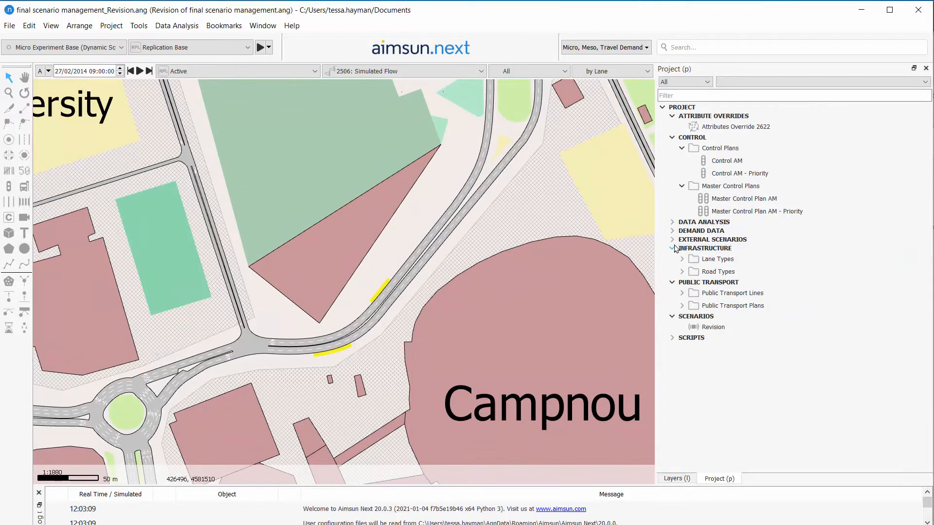
left_click(672, 239)
left_click(682, 250)
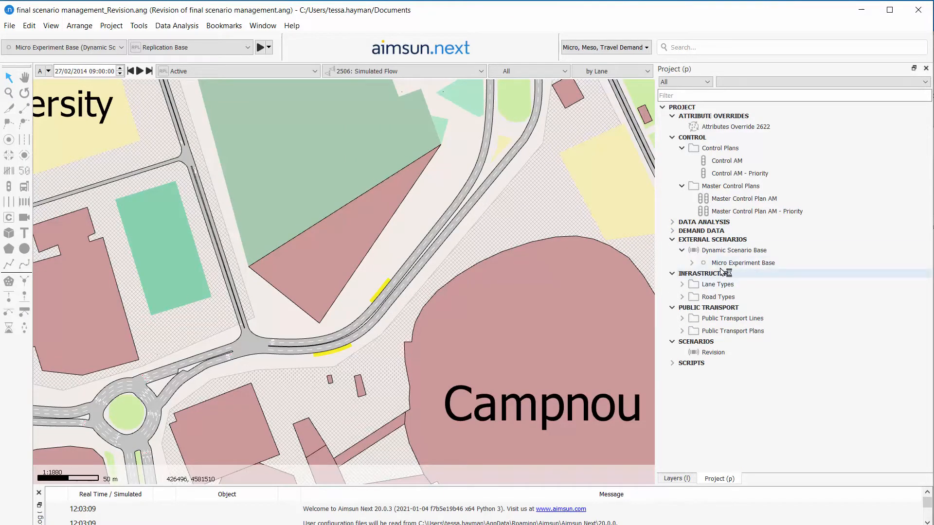
left_click(690, 262)
left_click(708, 251, "shift")
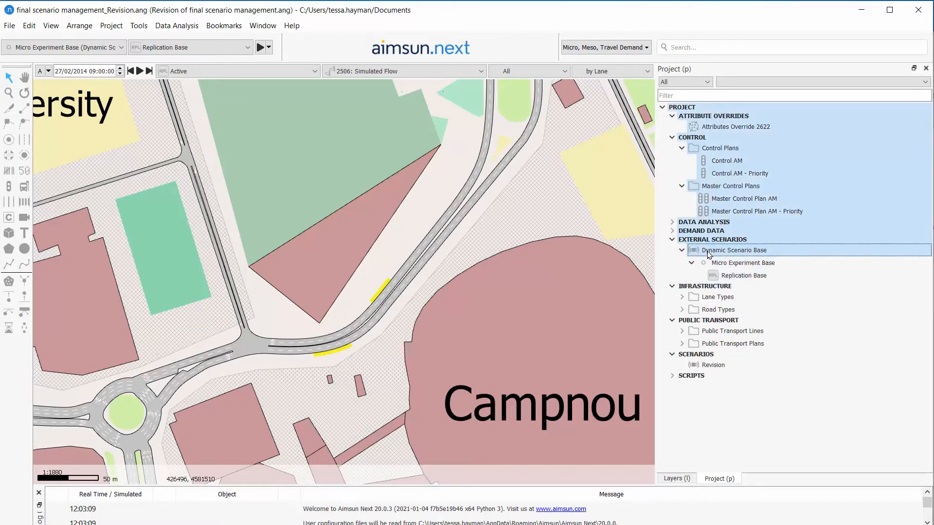
left_click(709, 251)
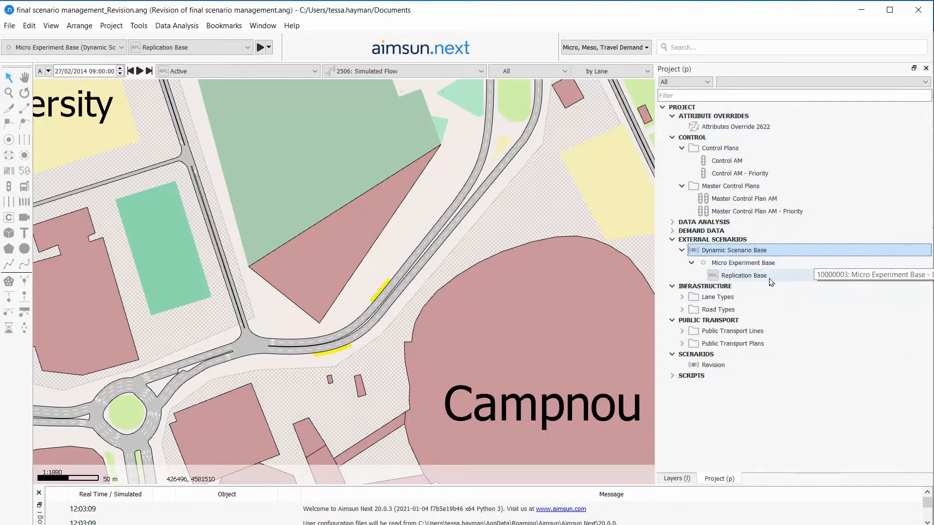
left_click(767, 276)
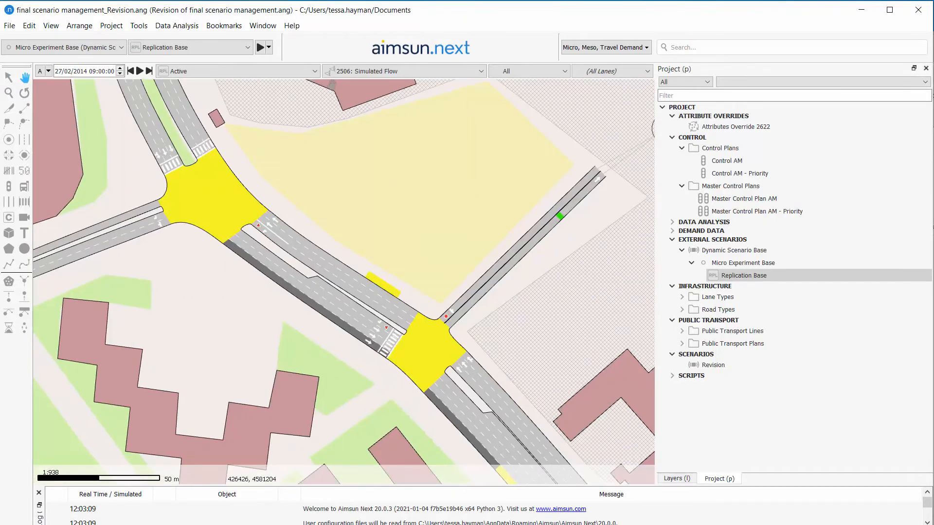
Delete the node of the large four-arm intersection southeast of the two signalised junctions
left_click_drag(513, 383, 362, 176)
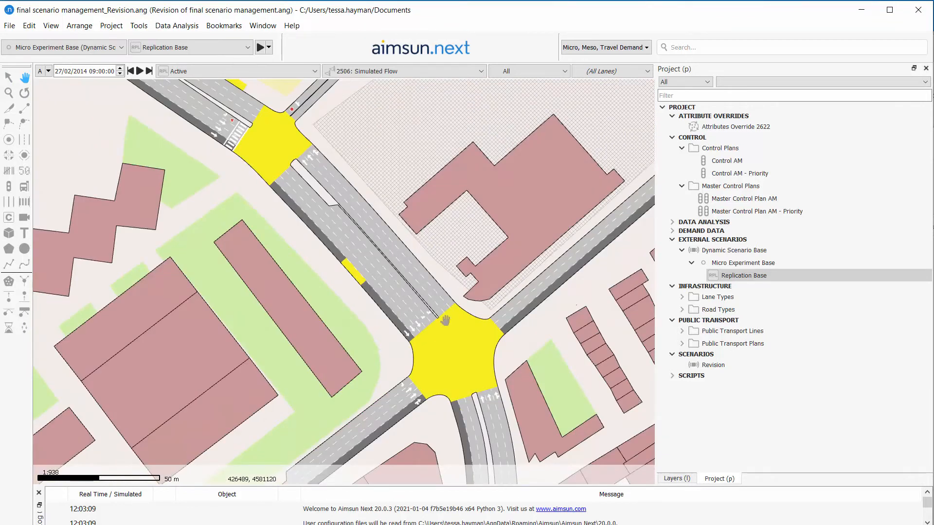
left_click_drag(445, 321, 394, 252)
left_click(8, 77)
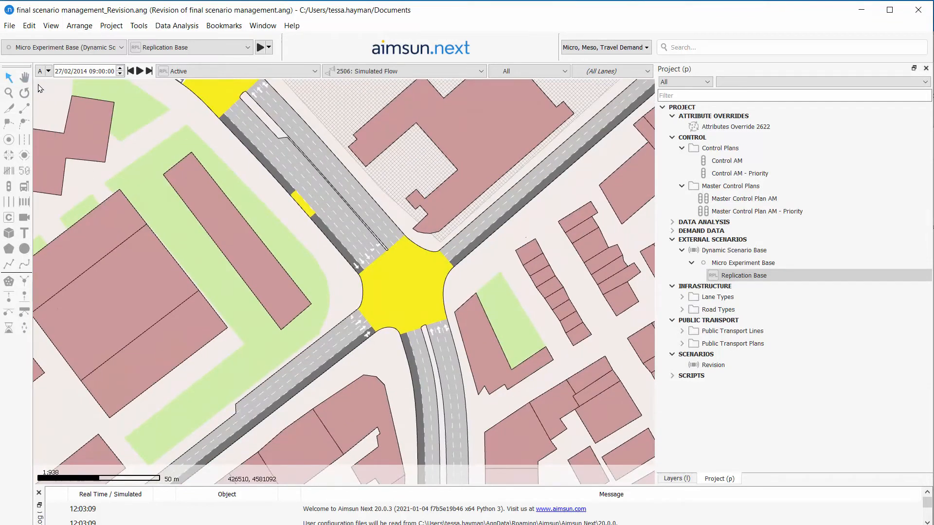
left_click(397, 314)
key("Delete")
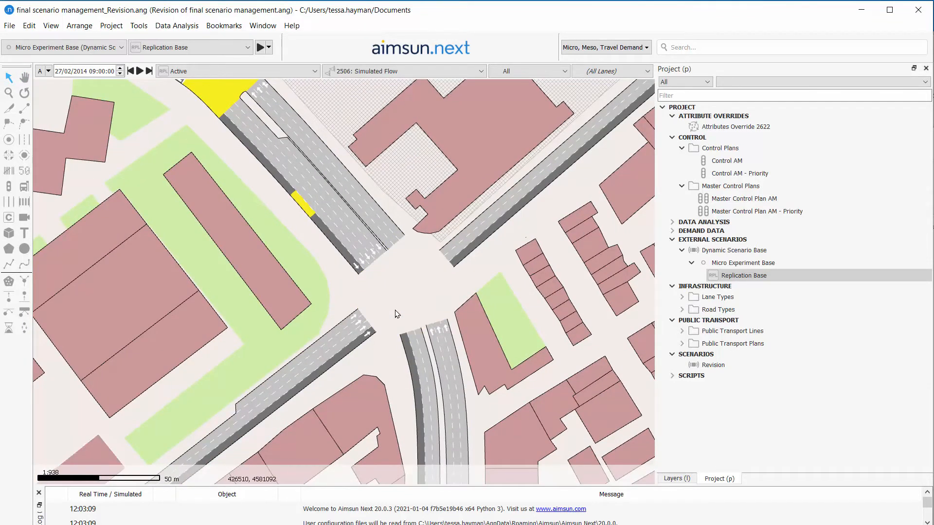
Connect all road sections around the removed intersection with a roundabout of about 24 m outer radius
left_click_drag(568, 368, 285, 193)
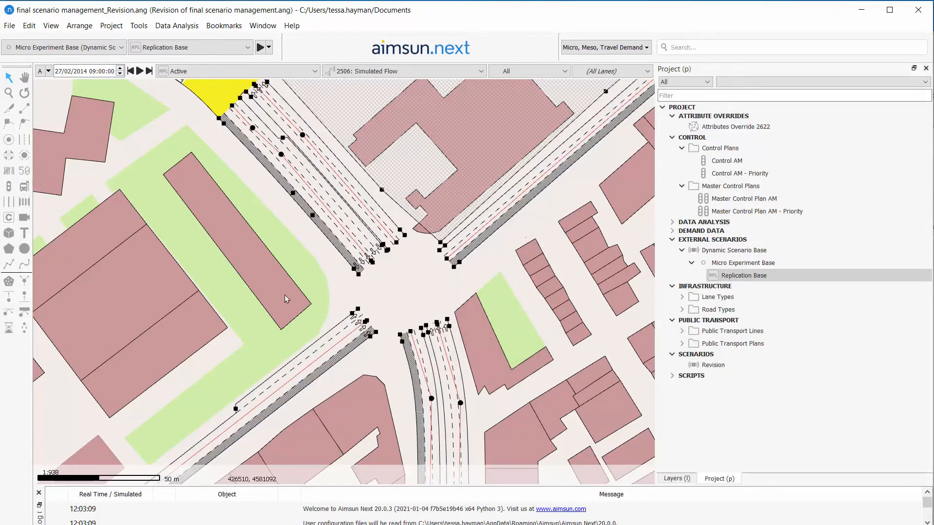
left_click(24, 155)
mouse_move(407, 283)
left_mouse_down()
mouse_move(479, 370)
mouse_move(414, 332)
left_mouse_up()
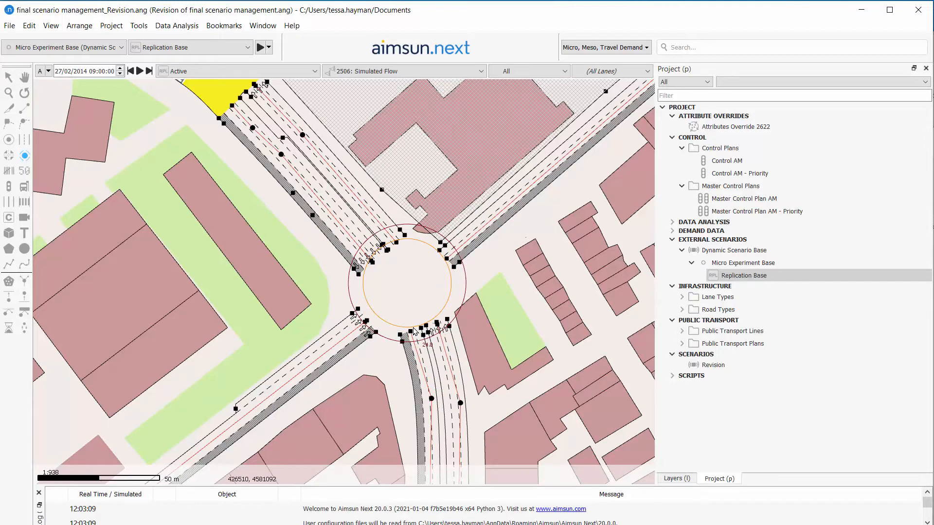
left_click_drag(414, 331, 415, 331)
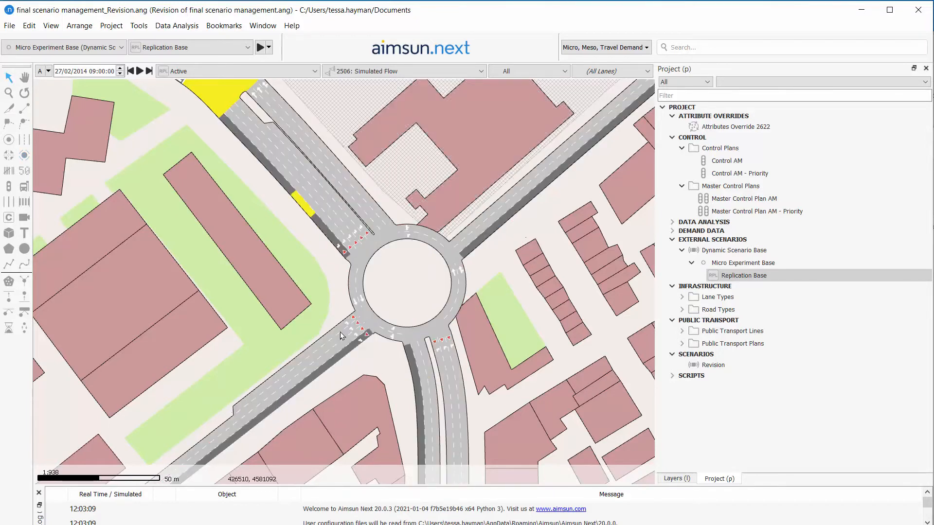
Reduce the number of lanes on the road sections that join the new roundabout
left_click(342, 212)
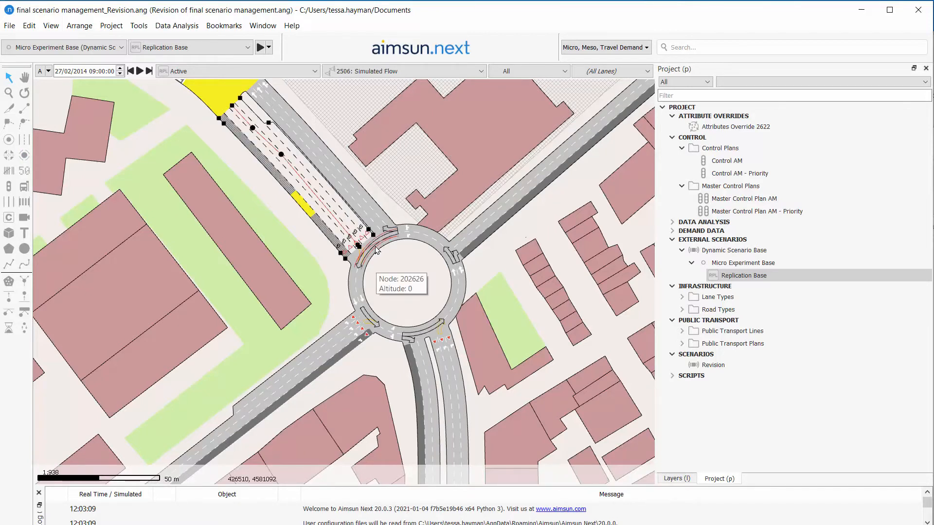
key("Delete")
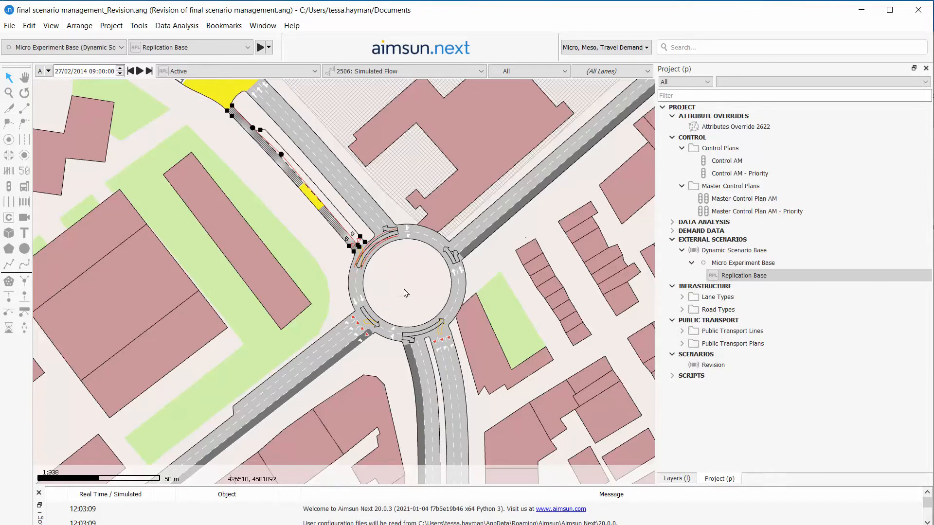
left_click(352, 339)
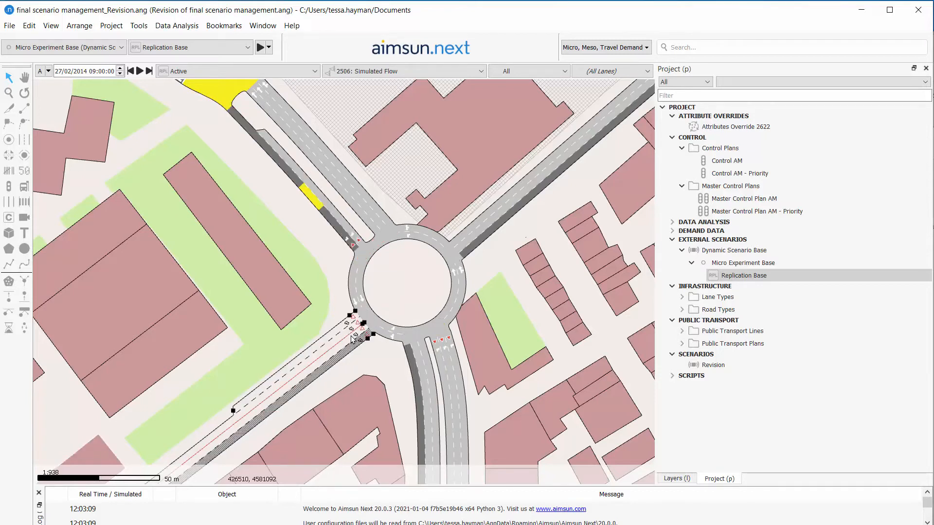
left_click(453, 356)
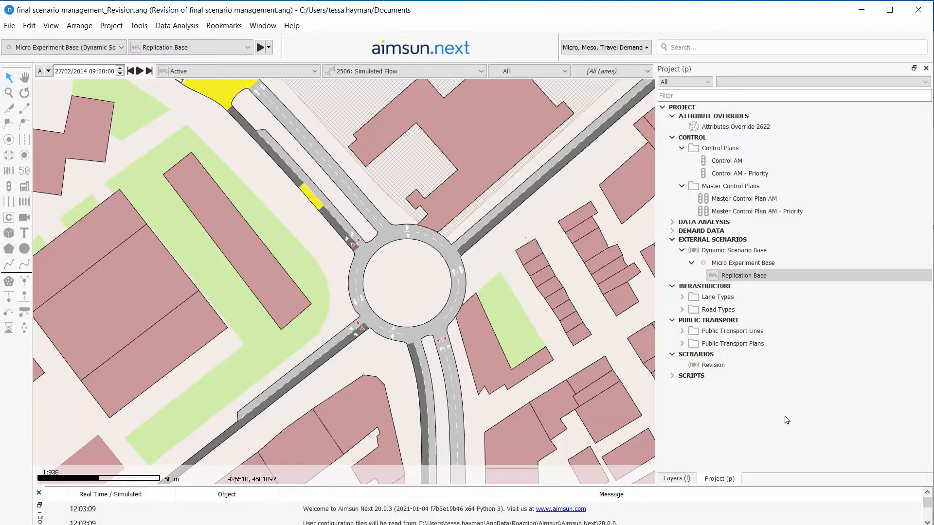
Create a Micro SRC experiment in the Revision scenario and add a replication to it
left_click(703, 366)
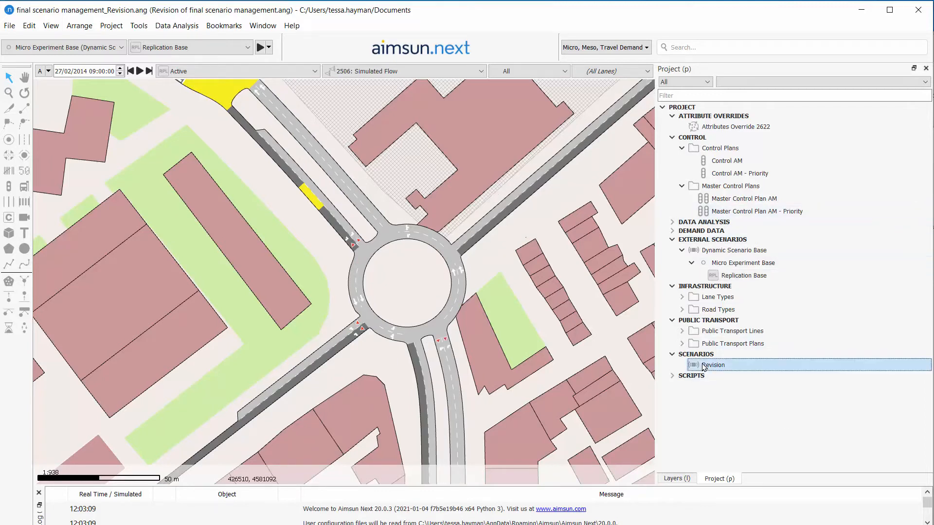
right_click(702, 367)
left_click(735, 373)
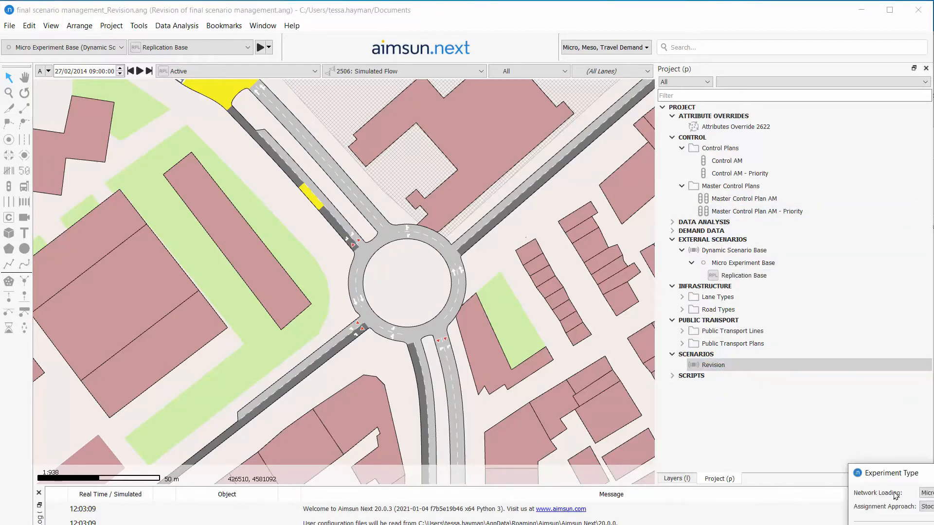
key("Return")
right_click(845, 379)
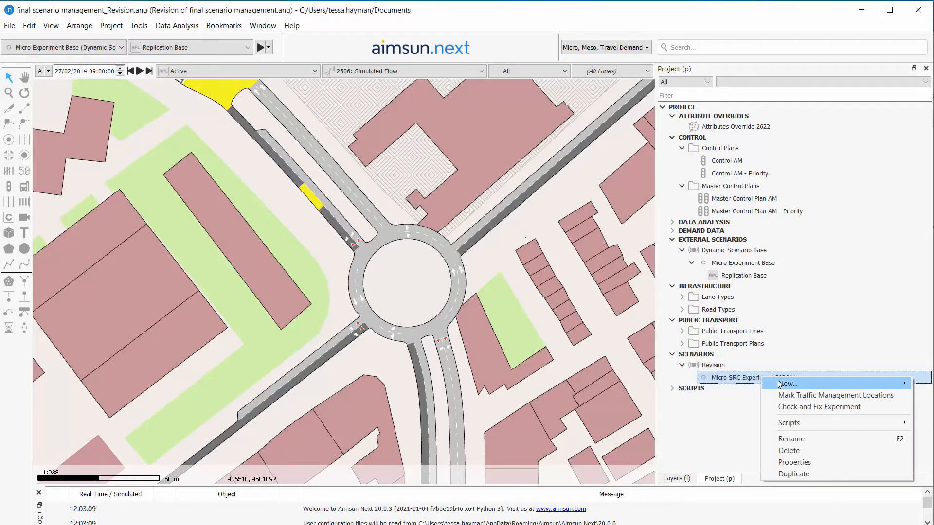
left_click(926, 384)
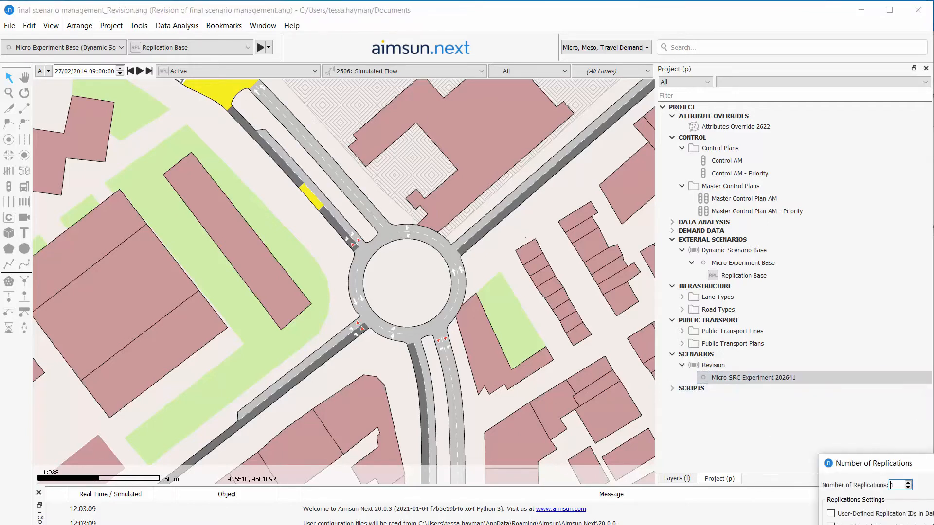
key("Return")
Set the Revision scenario to Traffic Demand - Mat, Master Control Plan AM and public transport plan PT-Plan - Work Day
left_click(733, 367)
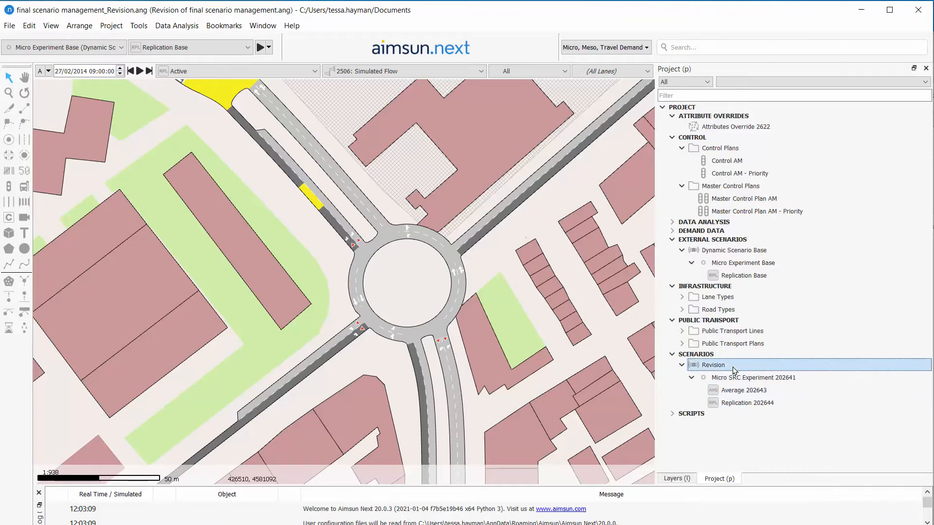
left_click(656, 511)
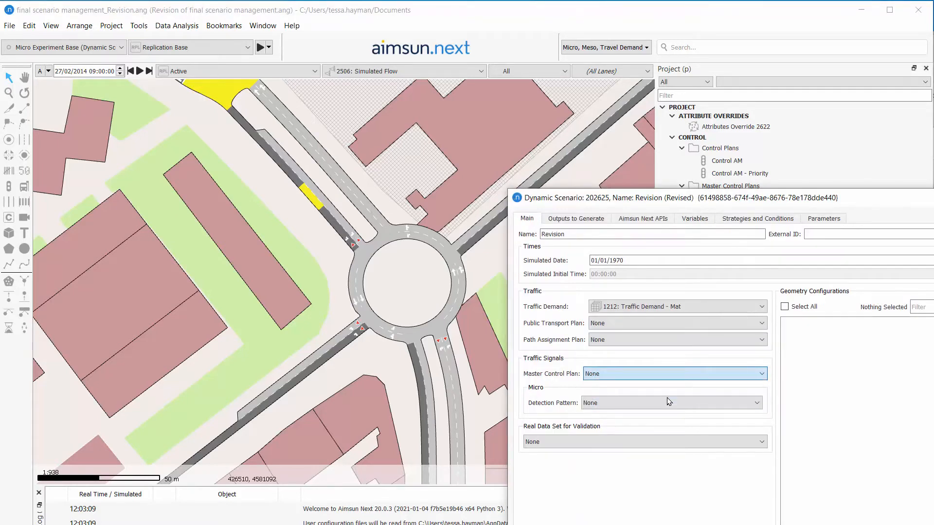
left_click(667, 402)
left_click(668, 401)
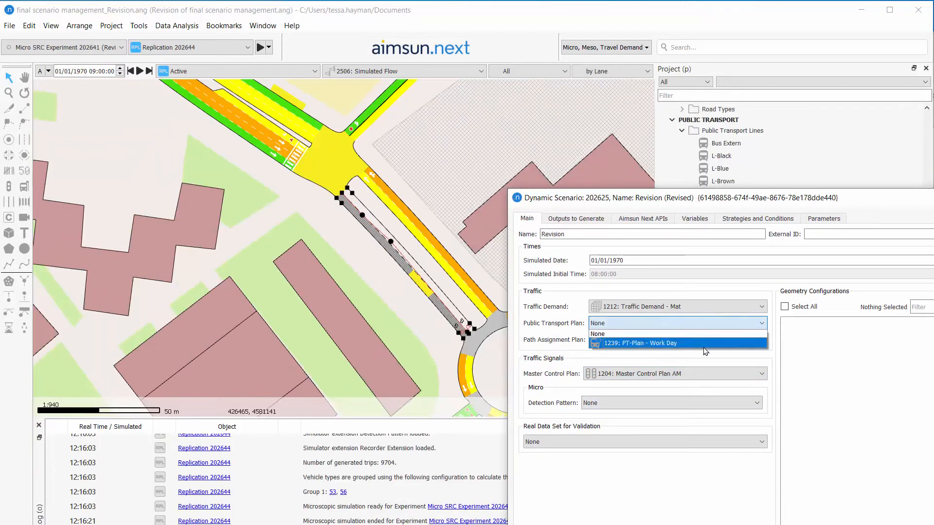
left_click(703, 347)
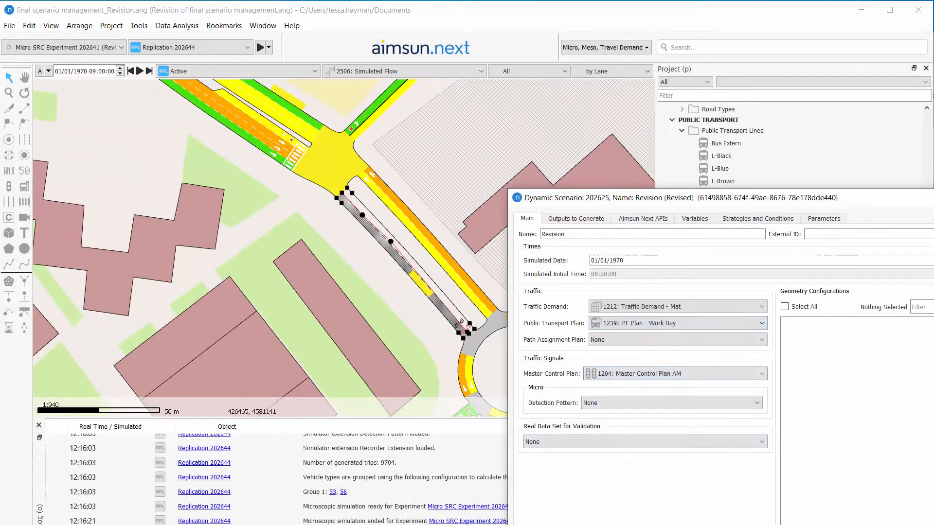
left_click(846, 522)
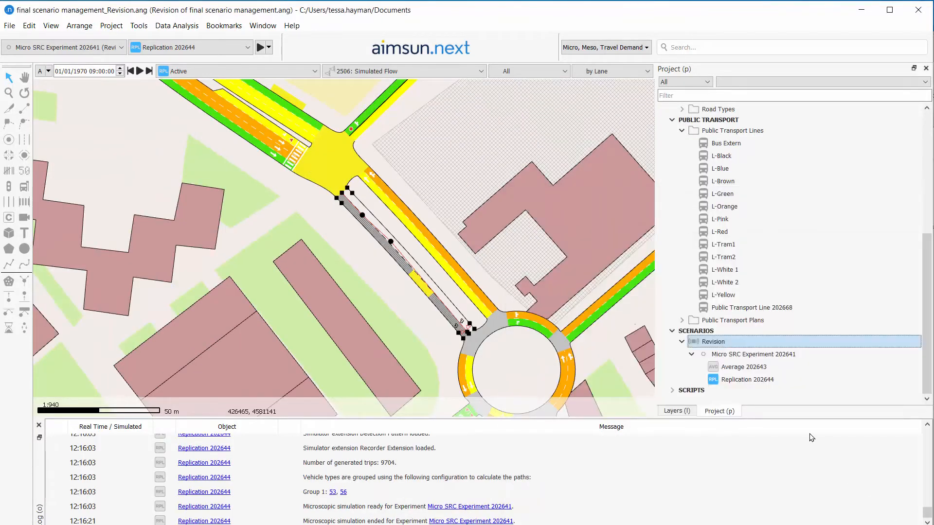
Run the simulation of the replication in the Revision scenario's Micro SRC experiment
left_click(776, 380)
right_click(776, 382)
left_click(797, 408)
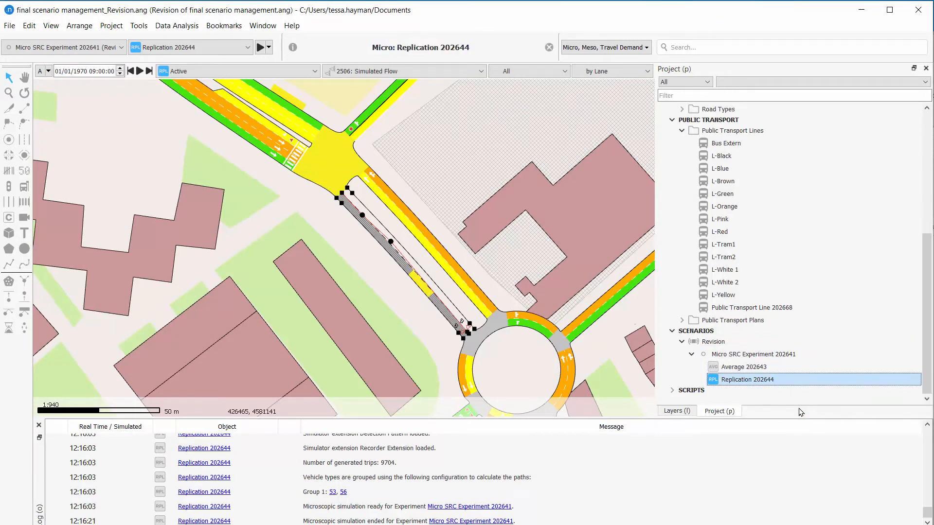
Review the public transport warnings in the simulation log and open Public Transport Line 2255 from its entry
left_click(927, 424)
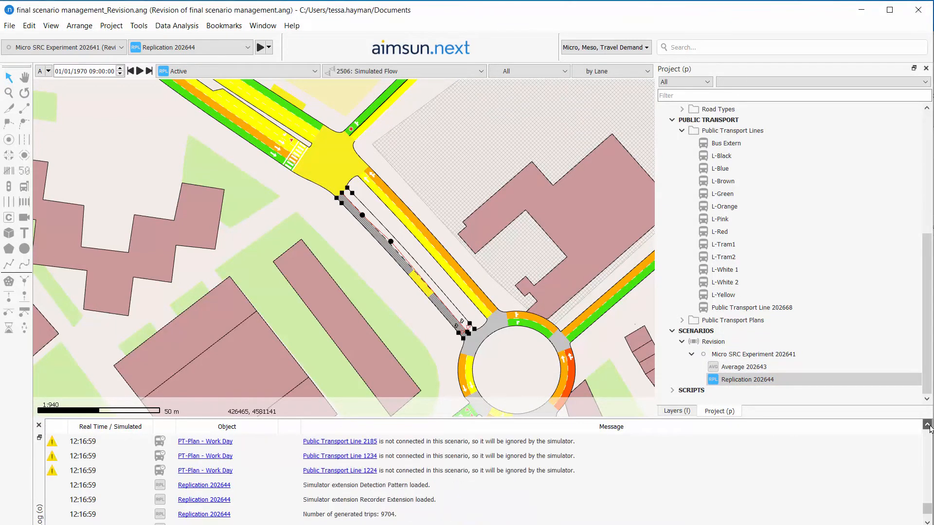
left_click(927, 425)
left_click(927, 425)
left_click(927, 425)
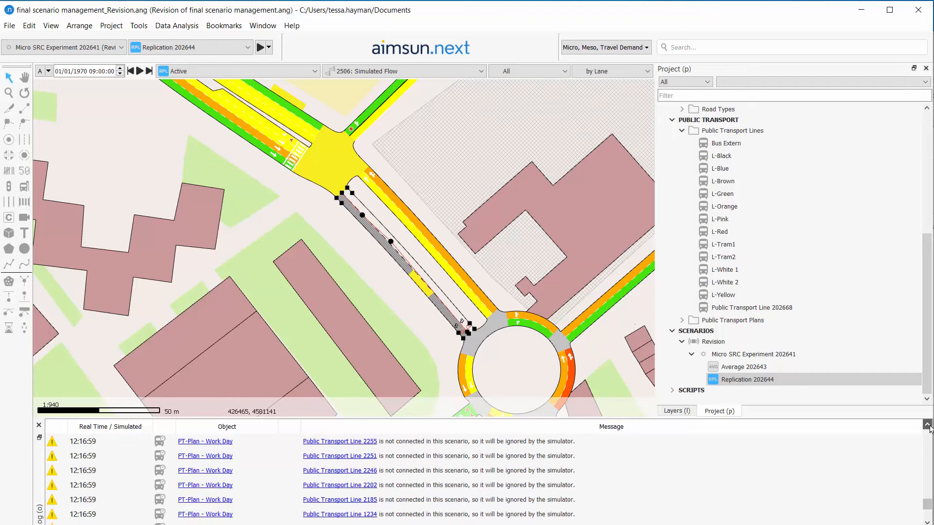
left_click(927, 425)
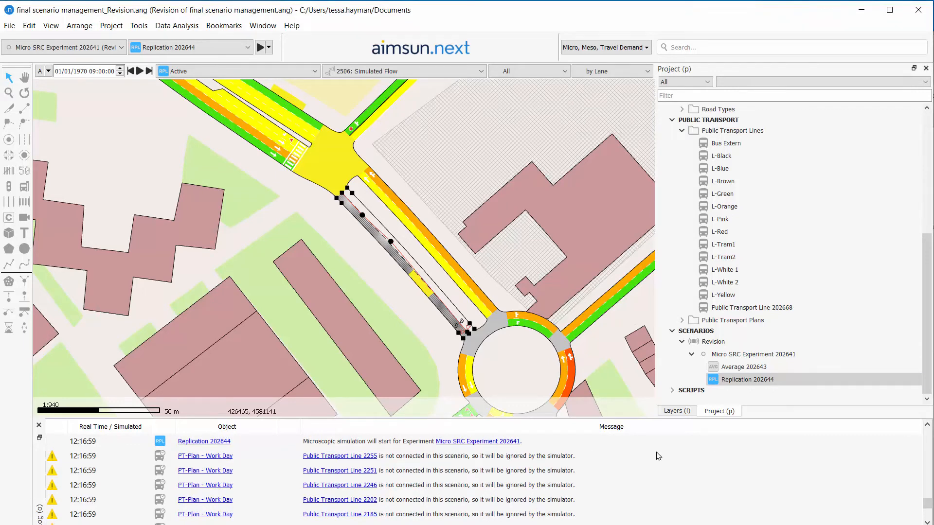
left_click(546, 457)
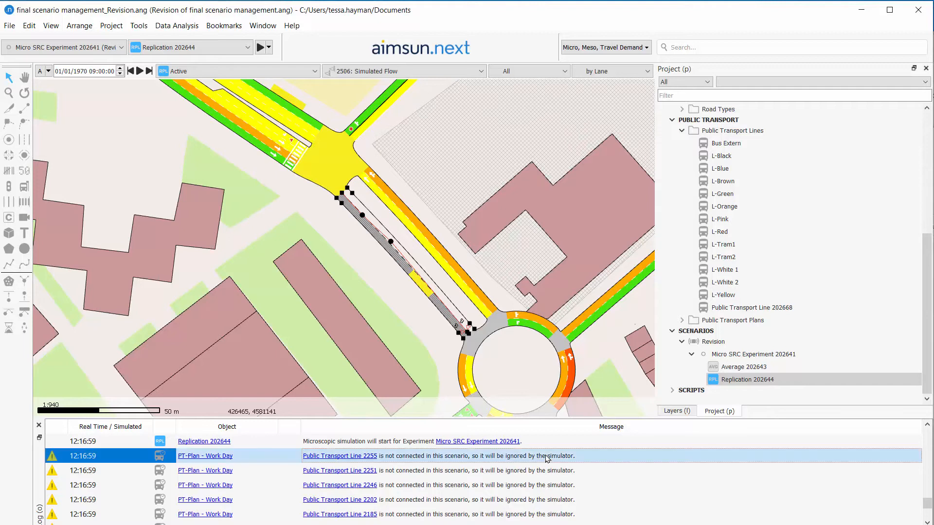
left_click(354, 457)
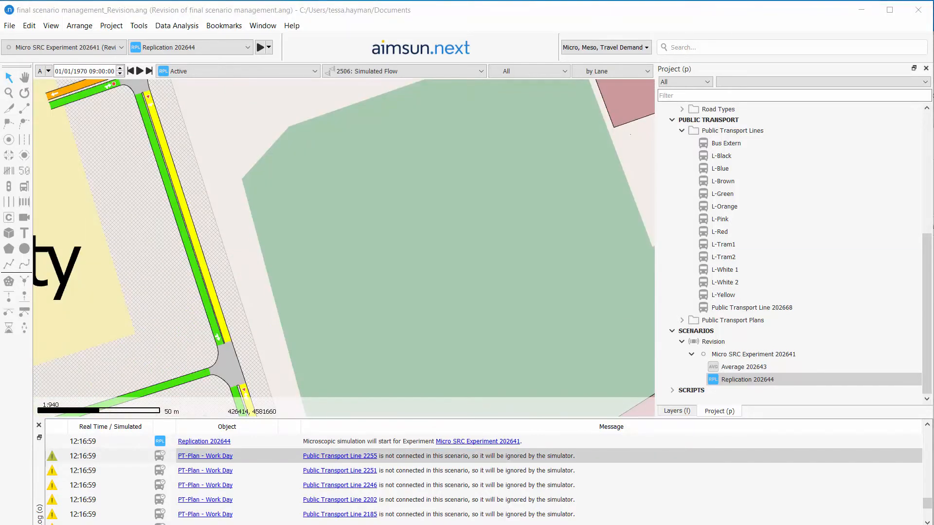
Select section 2039 of the L-Brown line and set the map's view style to None
left_click(818, 228)
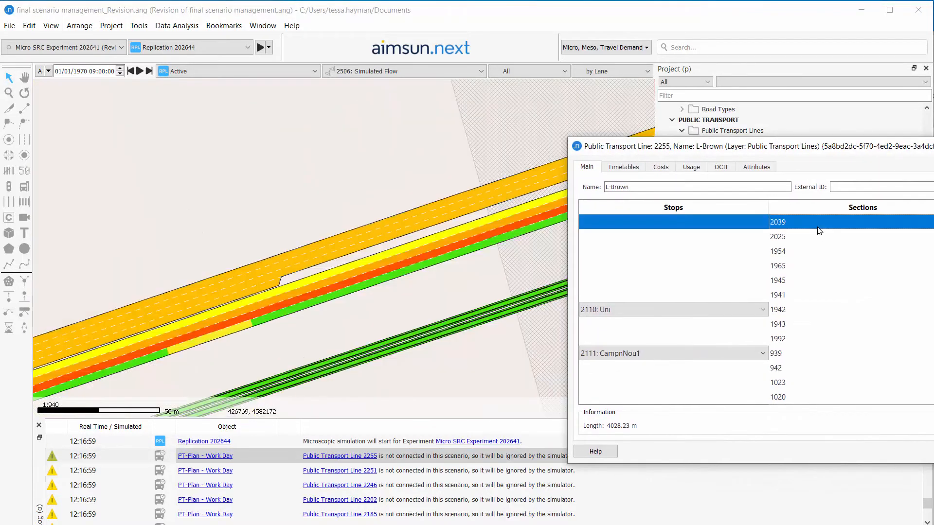
left_click(411, 72)
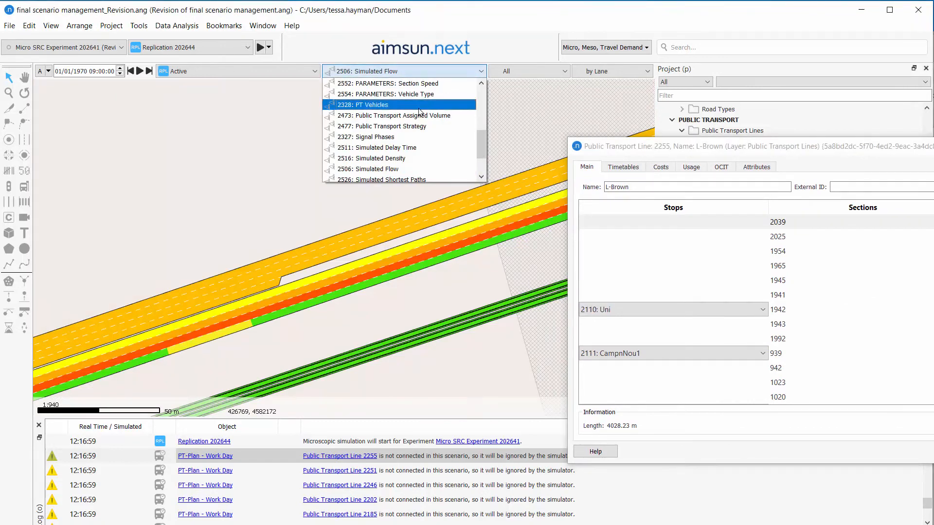
left_click(424, 84)
Trace the L-Brown line's route section by section from 2039 to section 930 at the roundabout entry
left_click(811, 221)
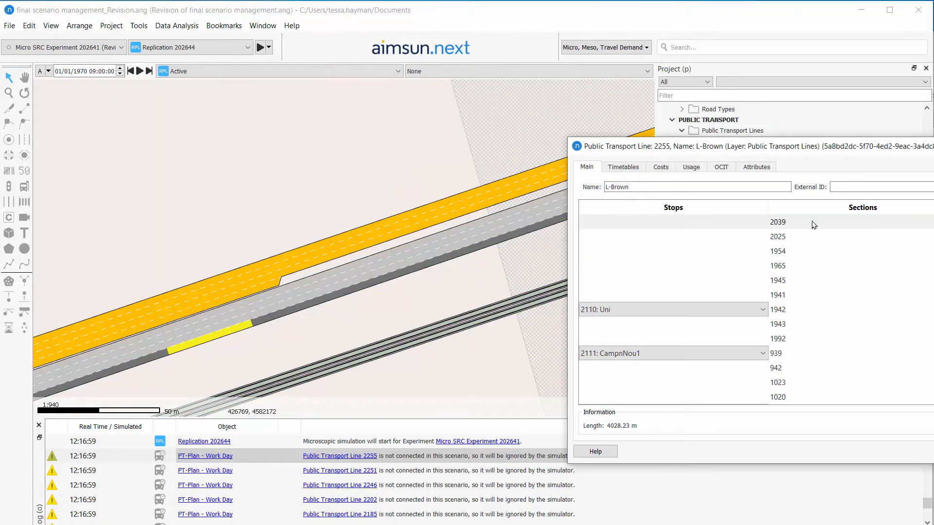
key("Down")
key("Down")
key("Down")
key("Down")
key("Down")
key("Down")
key("Down")
key("Down")
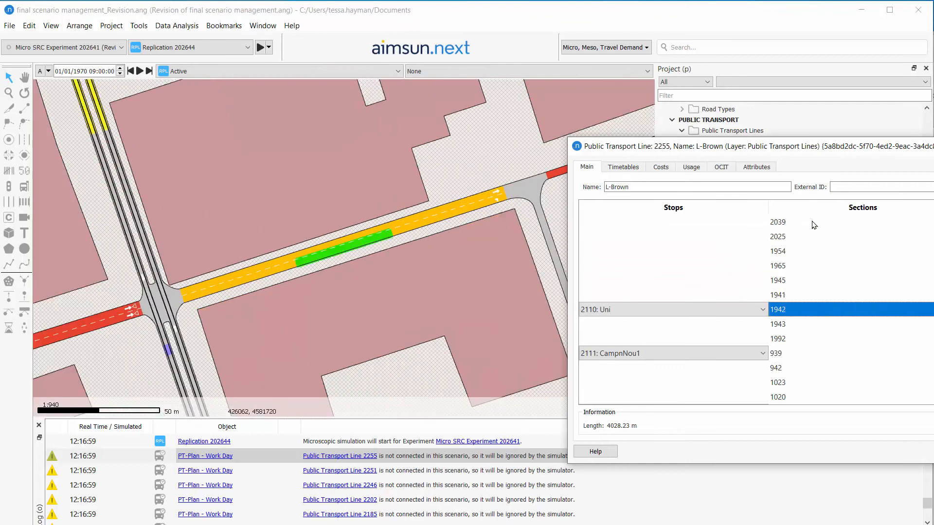
key("Down")
key("Down")
key("Down")
key("Down")
key("Down")
key("Down")
key("Down")
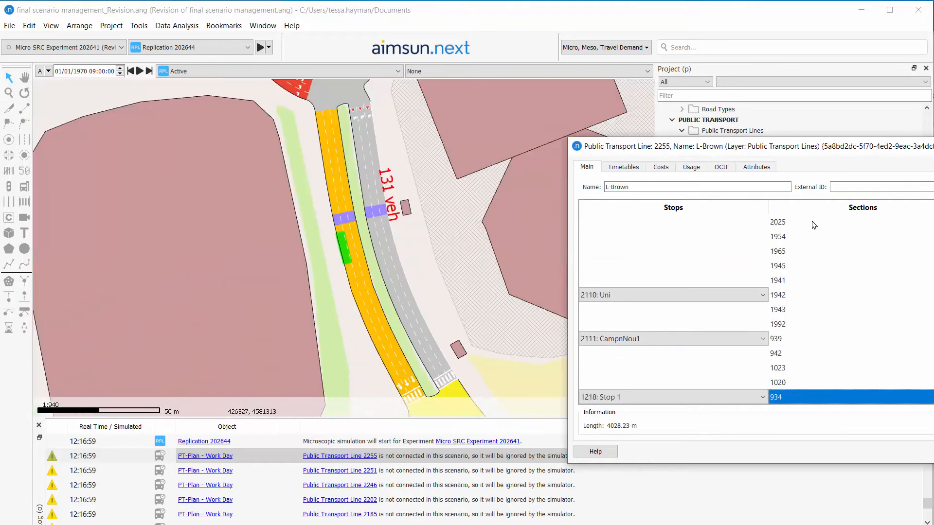
key("Down")
key("Up")
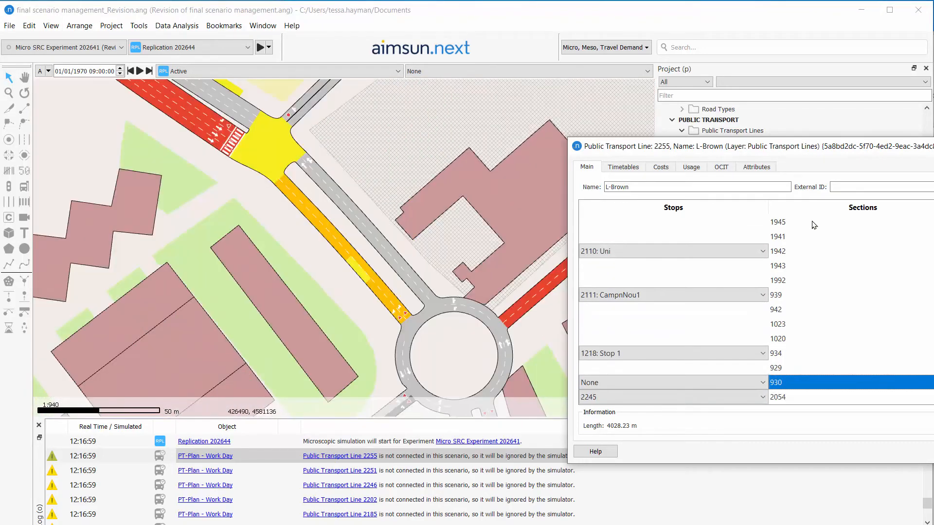
Reroute the L-Brown line through roundabout sections 202627, 202628 and 202629 after section 930, and accept the line changes
left_click(24, 76)
left_click_drag(386, 292, 267, 246)
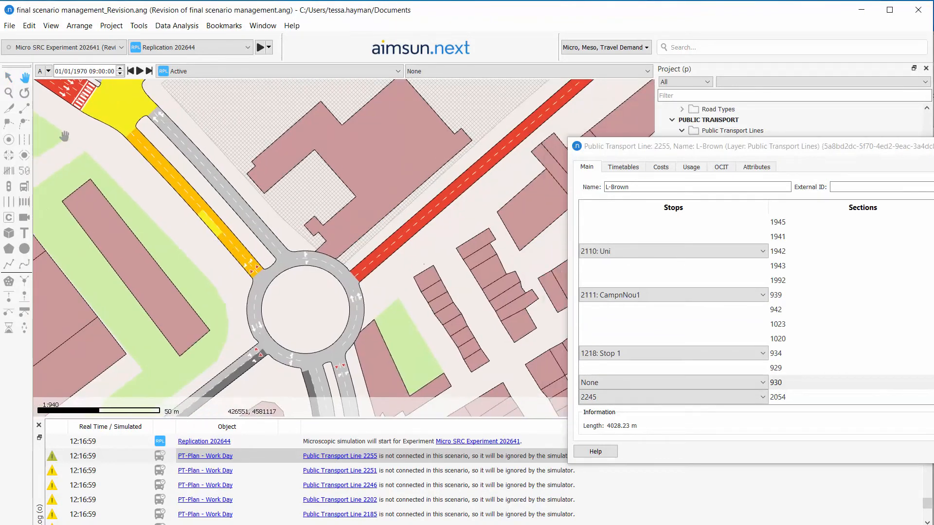
left_click(9, 77)
left_click(253, 304)
left_click(378, 288)
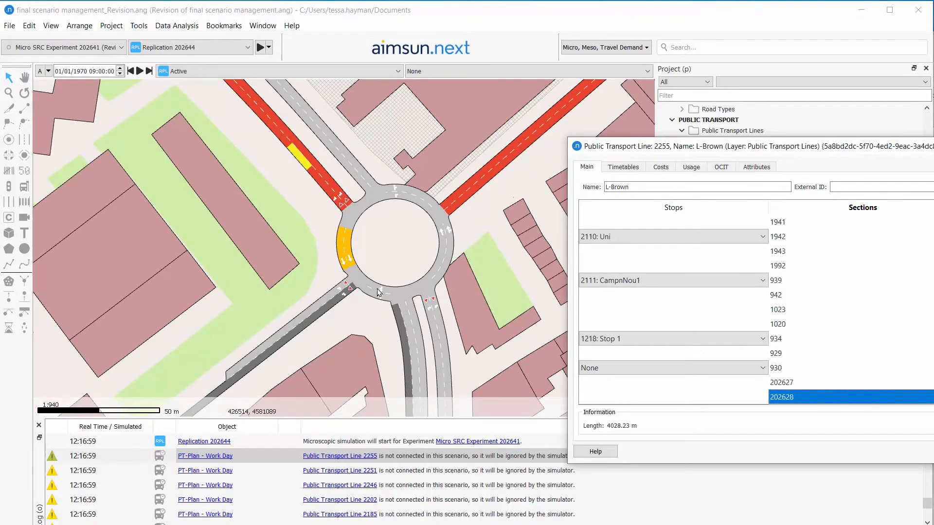
left_click(403, 227)
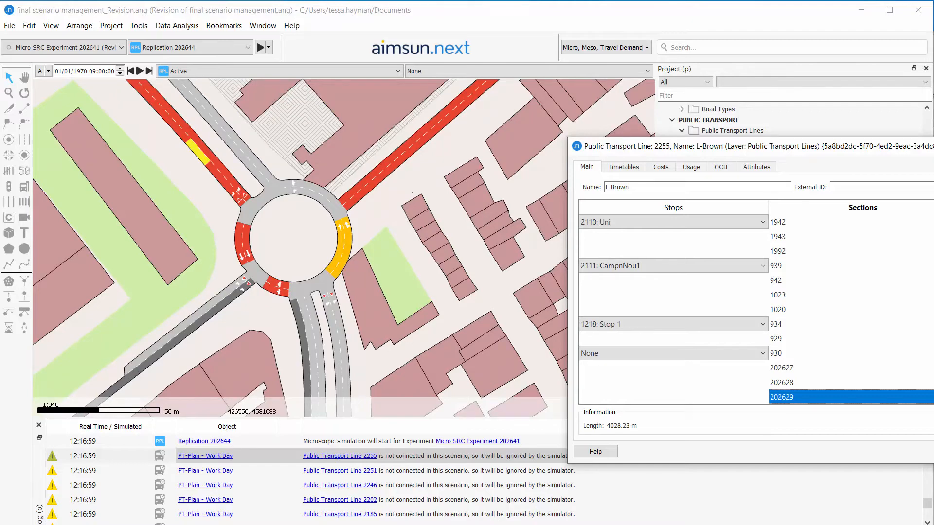
left_click(933, 451)
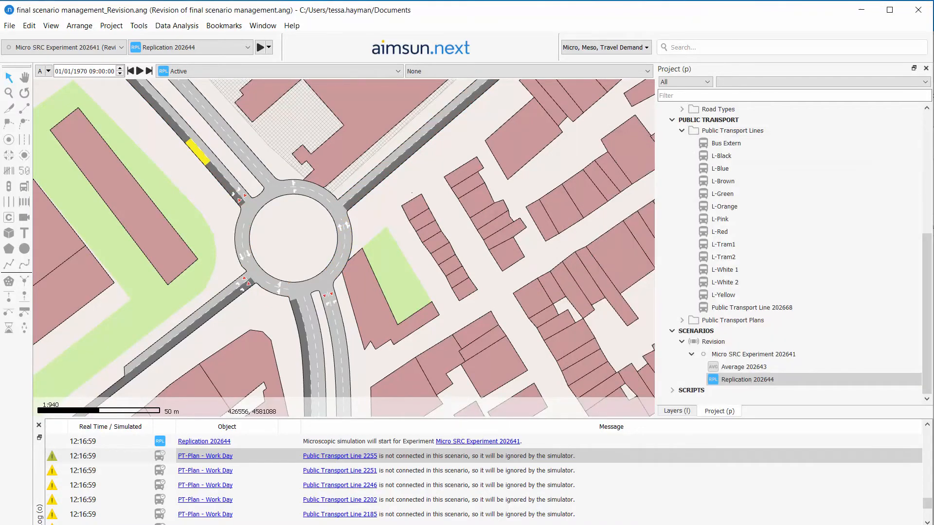
Rerun Replication 202644 and save the revision document
left_click(630, 524)
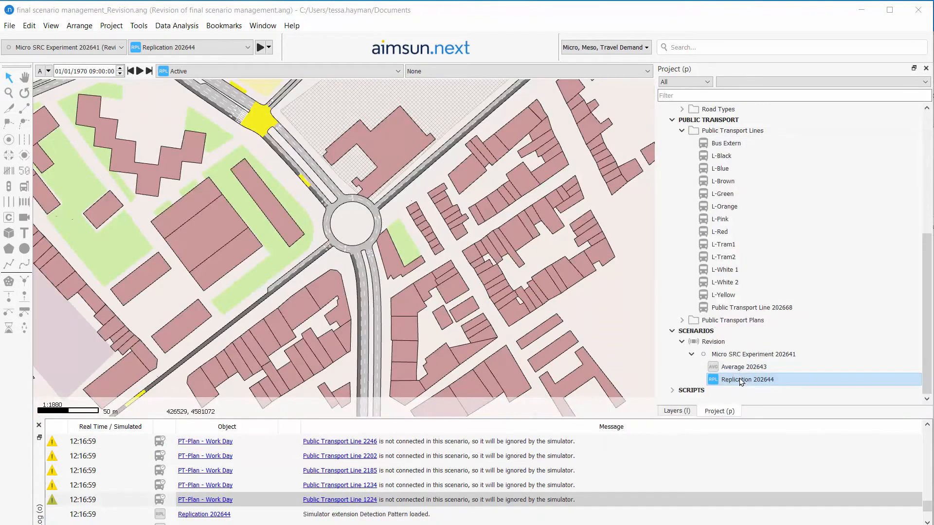
right_click(735, 379)
left_click(768, 407)
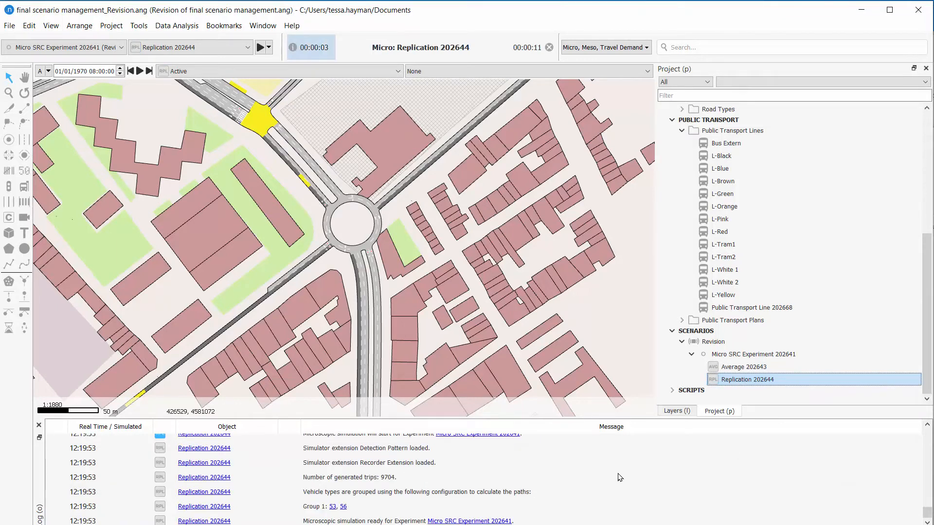
scroll(618, 477, "up", 1)
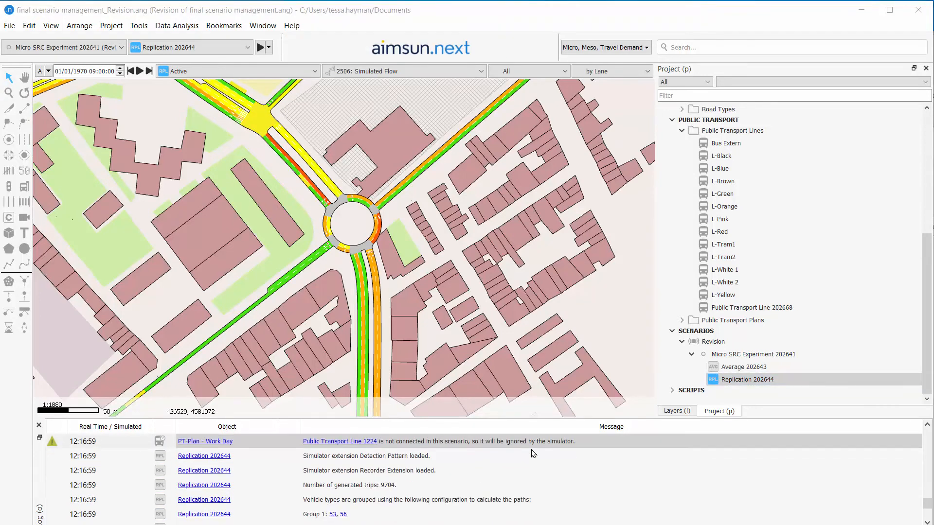
left_click(9, 26)
left_click(46, 90)
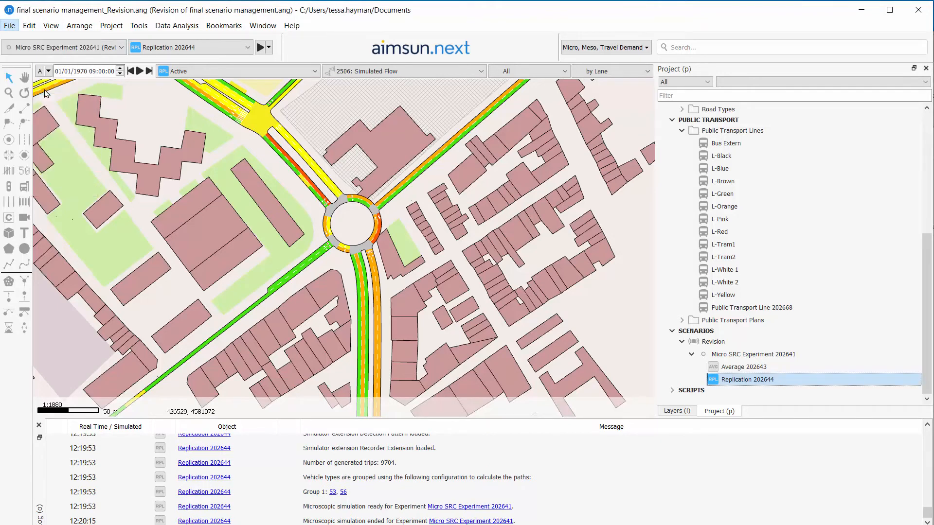
Inspect the properties of roundabout sections 202627 and 202629 for their revision status
double_click(330, 227)
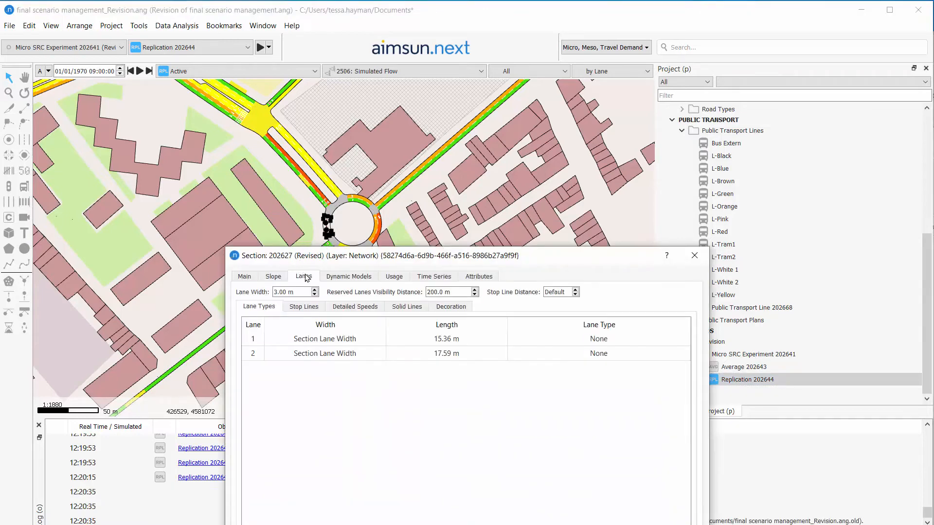
left_click(695, 255)
double_click(379, 223)
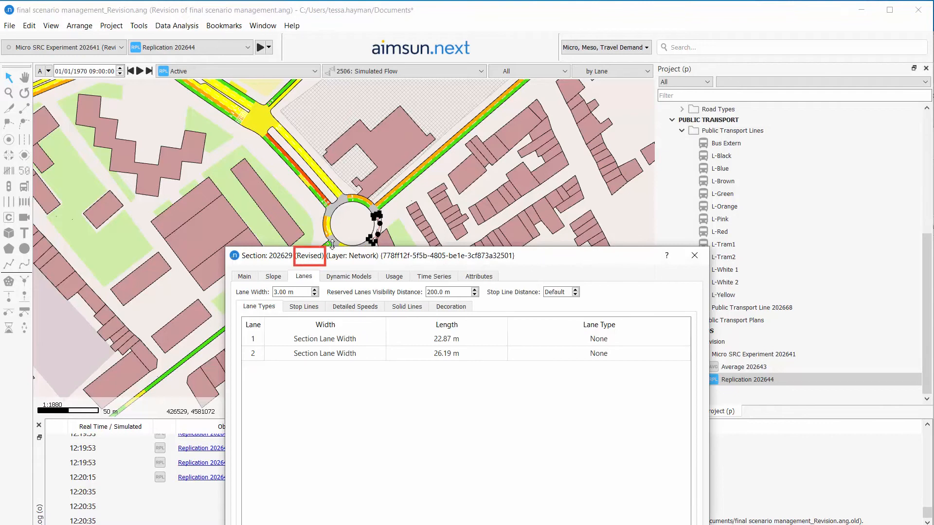
left_click(694, 255)
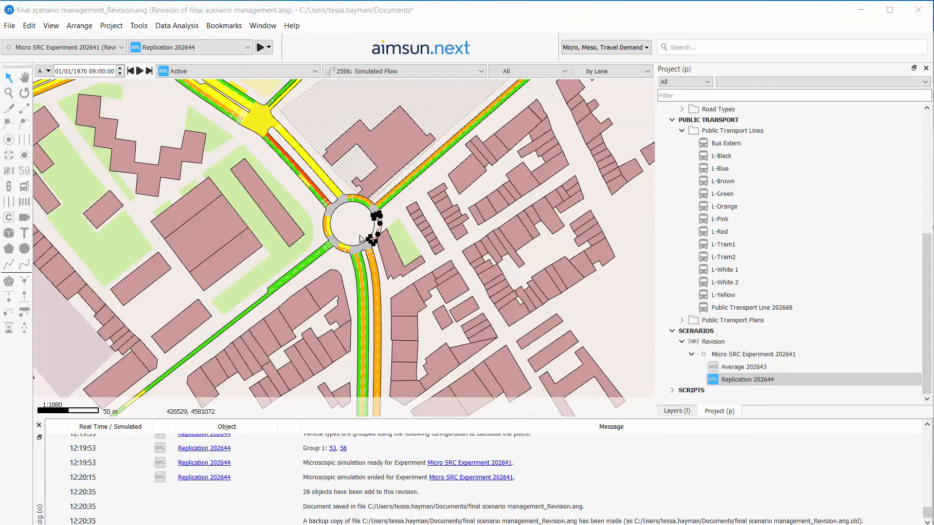
Detach the revision from its base and save it as "final scenario management_Revision detached.ang"
left_click(111, 26)
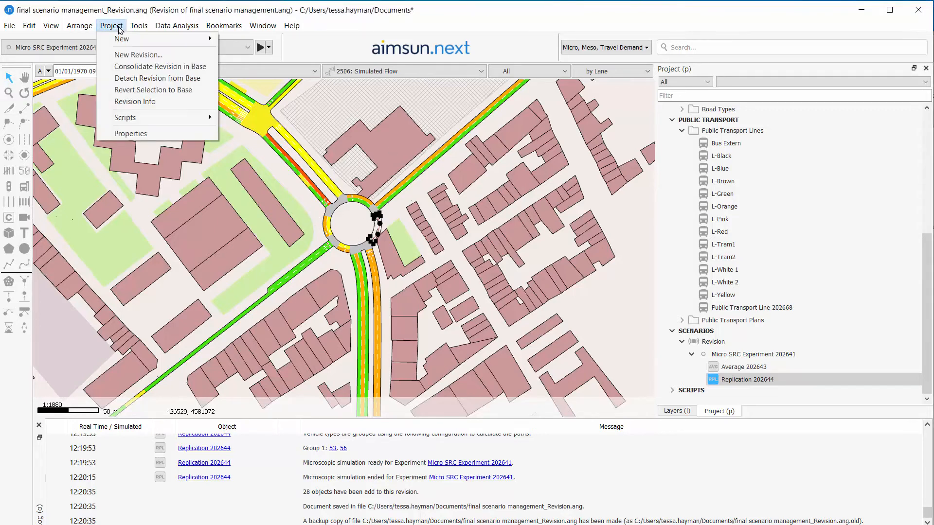
left_click(132, 79)
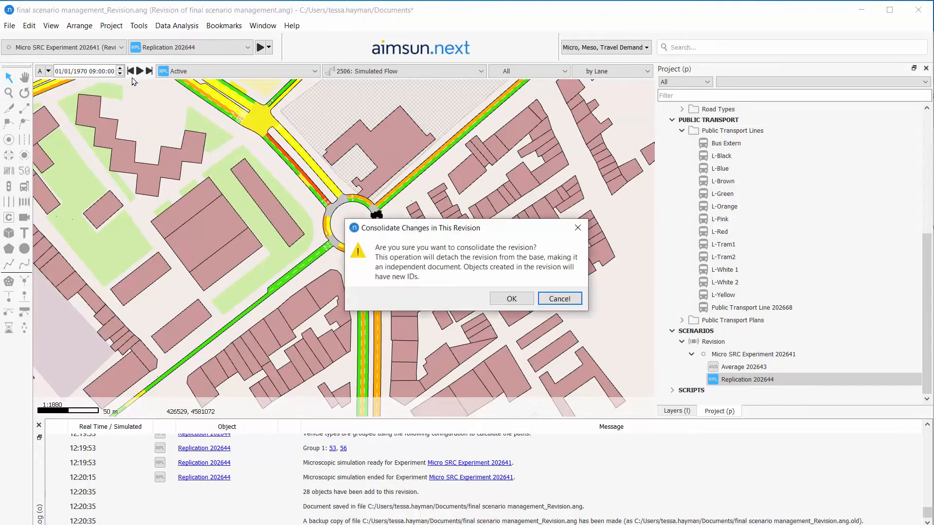
left_click(517, 301)
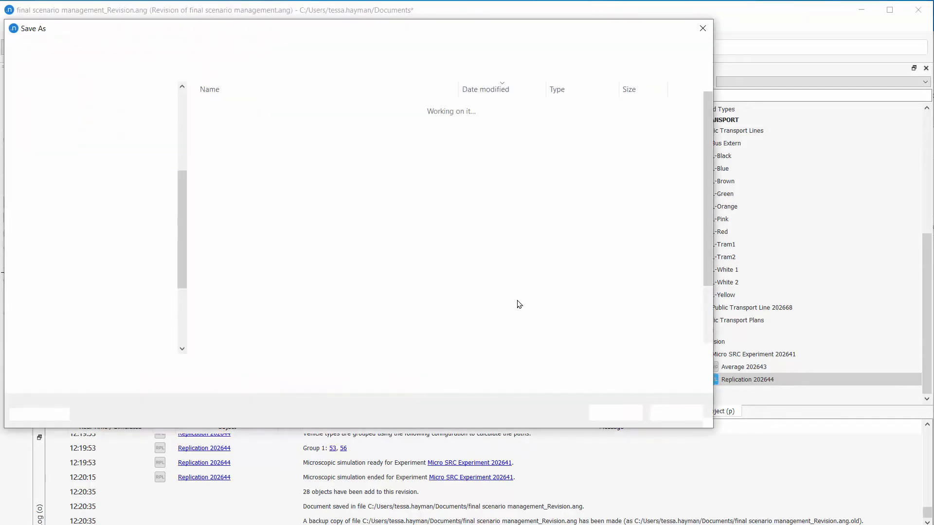
left_click(200, 365)
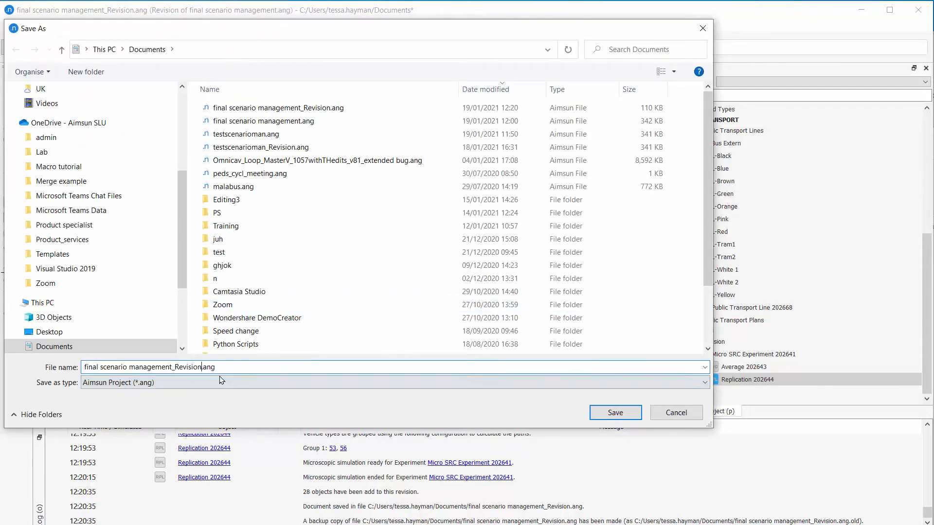
type("detached")
key("Return")
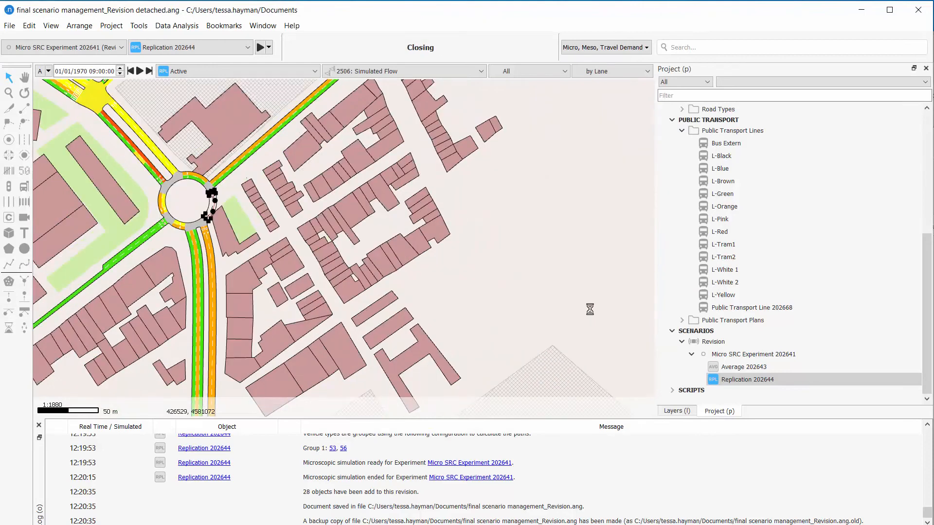
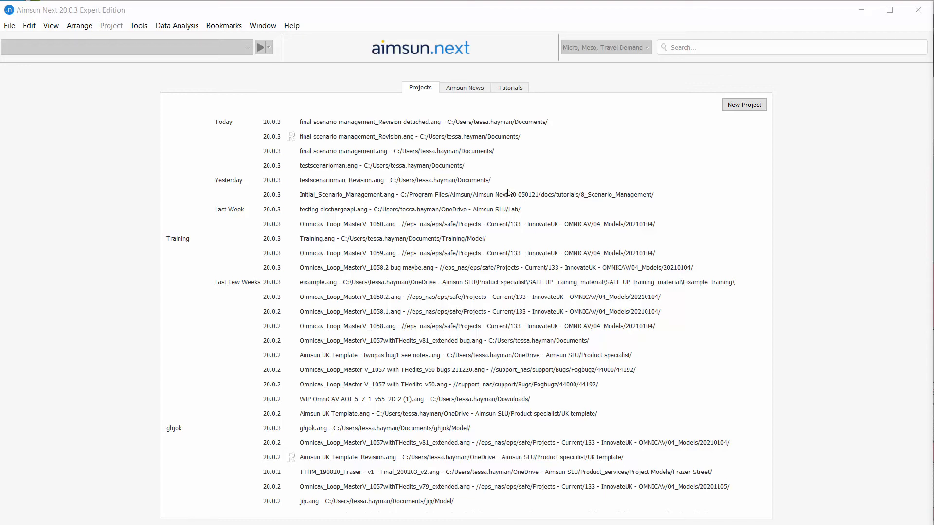
Open the base project final scenario management.ang and locate node 1987 on the map
double_click(468, 154)
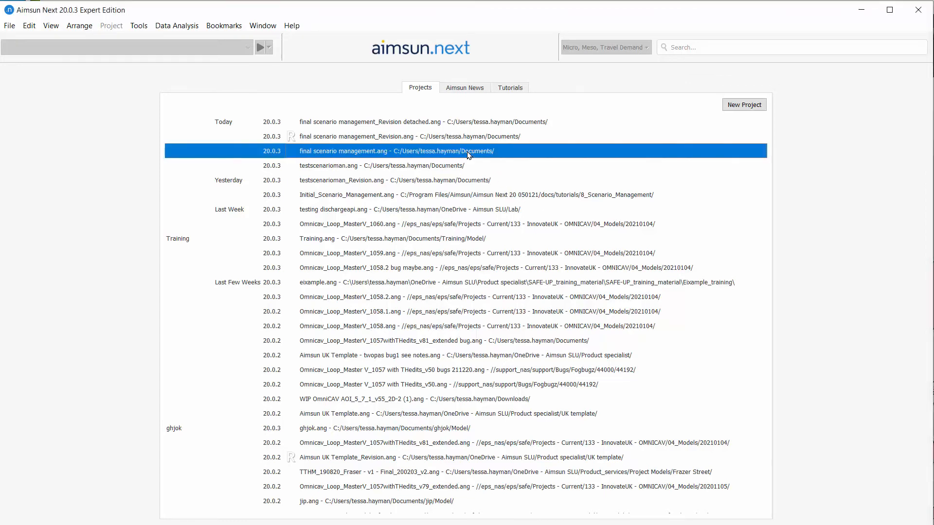
left_click(679, 45)
type("1917")
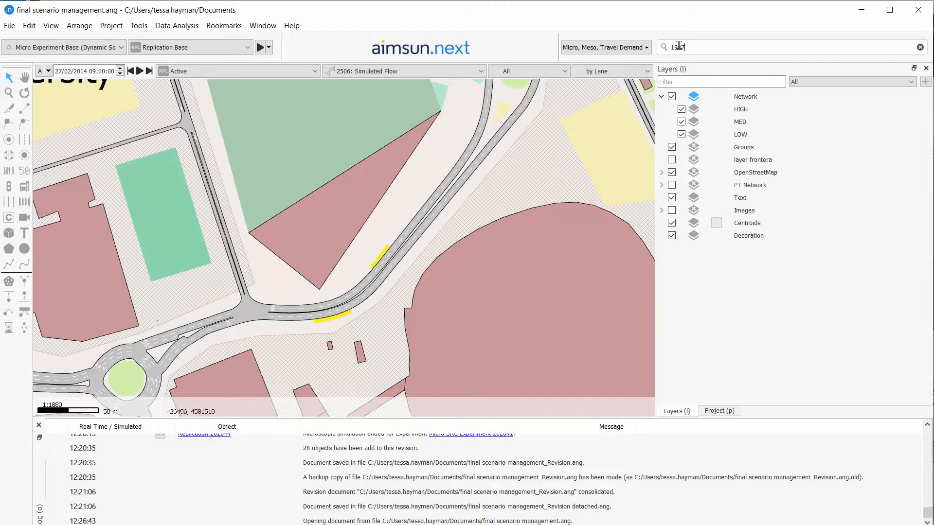
key("Return")
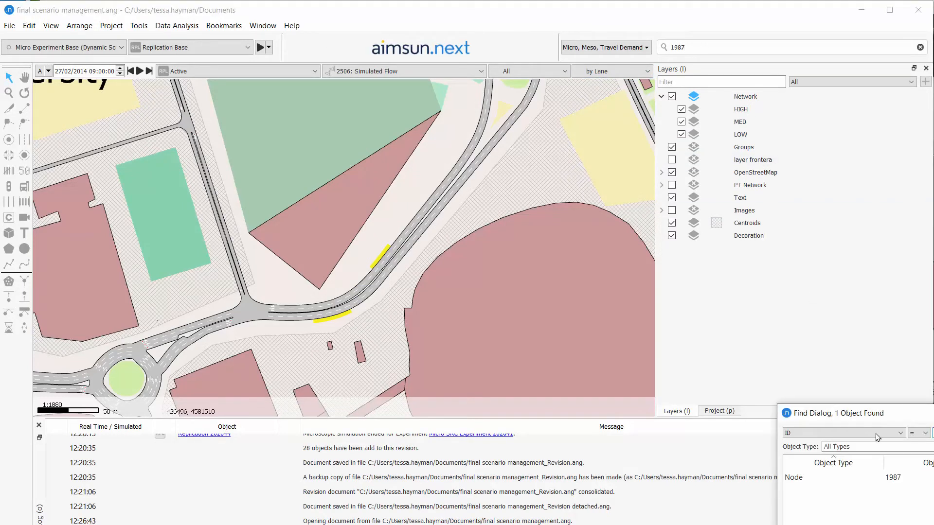
left_click(883, 478)
left_click(304, 240)
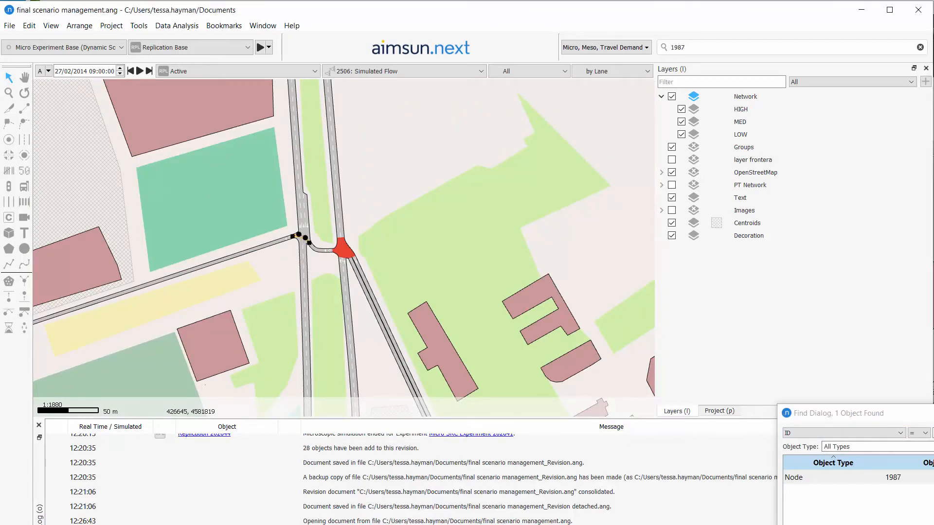
key("Escape")
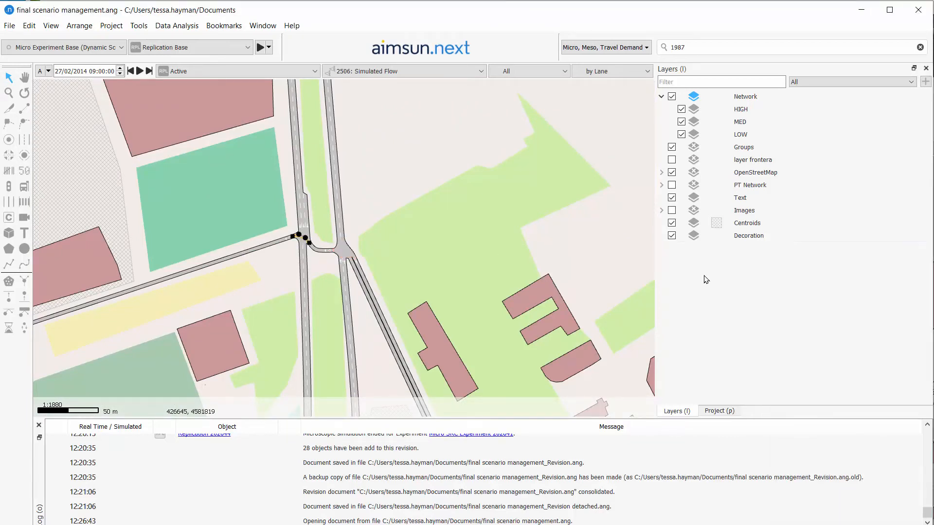
Add a new layer to the project and name it Polygon
right_click(724, 101)
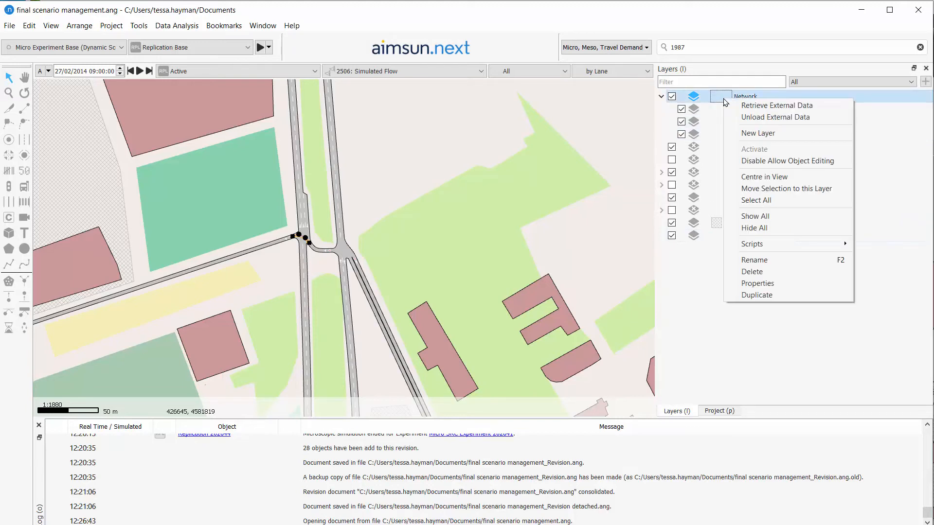
left_click(749, 133)
left_click_drag(751, 148, 751, 213)
double_click(751, 213)
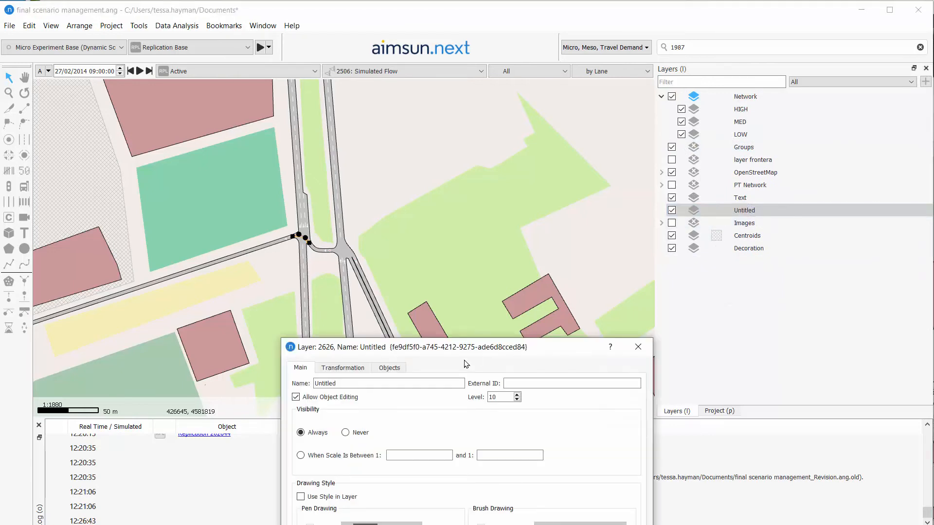
double_click(490, 397)
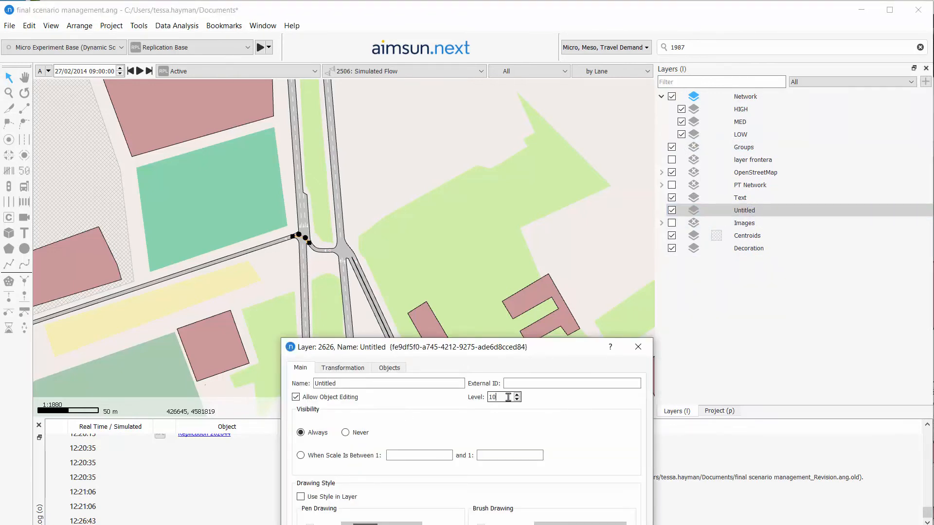
double_click(402, 383)
type("Polygon")
key("Return")
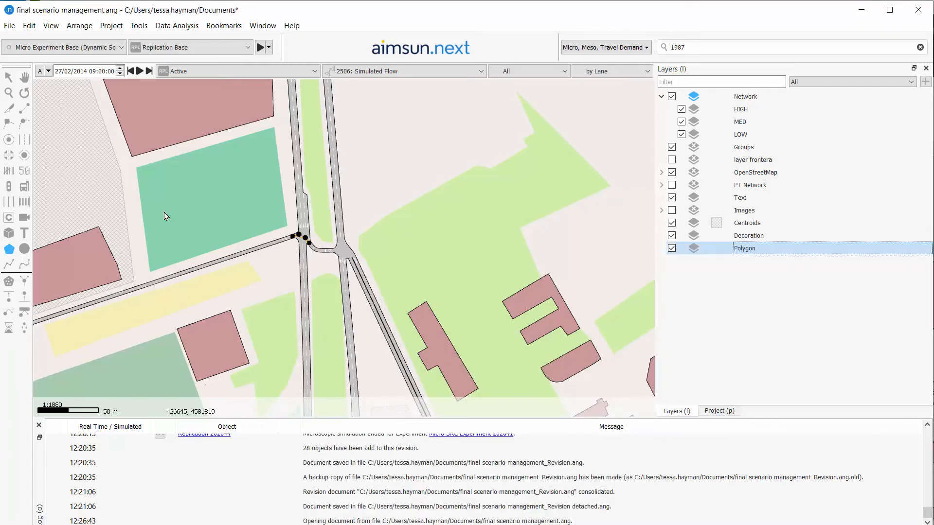
Activate the Polygon layer and draw a polygon about 460 m around, enclosing the double junction at node 1987 and its approaches
right_click(739, 246)
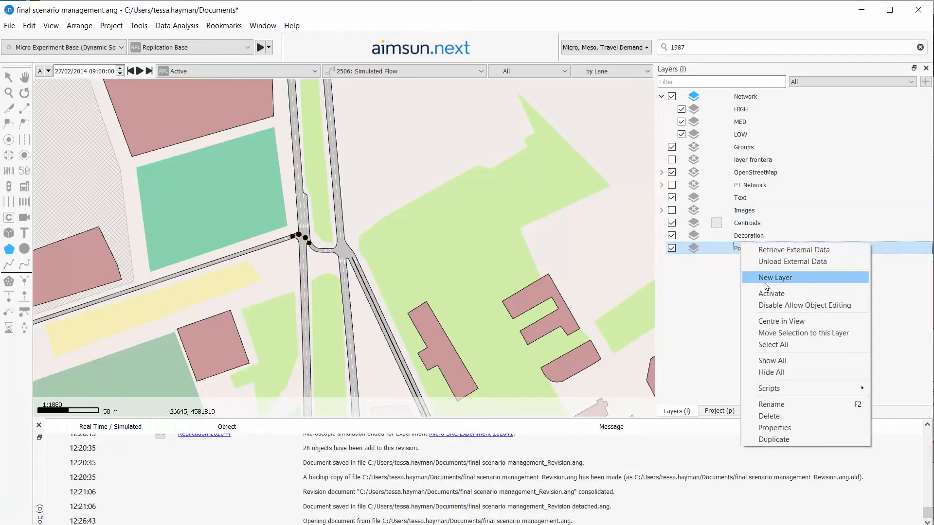
left_click(770, 292)
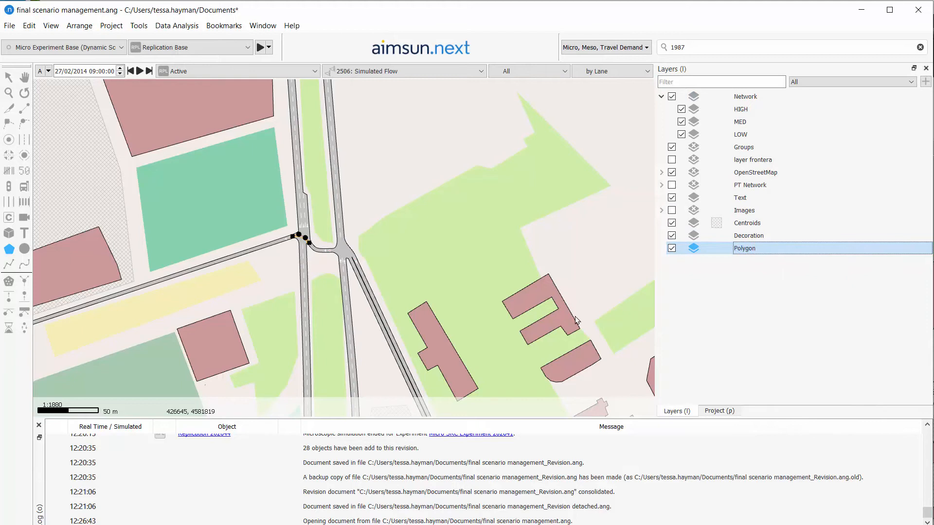
left_click(263, 219)
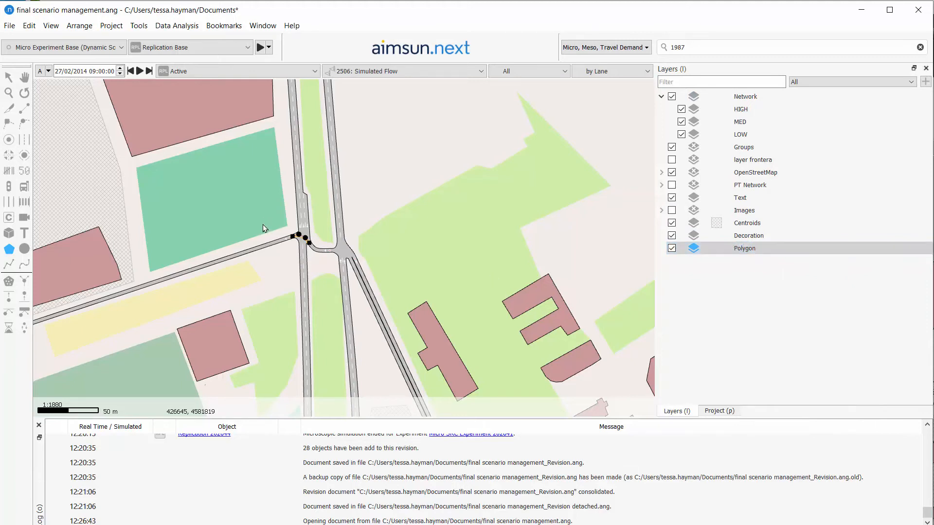
left_click(264, 273)
left_click(290, 267)
left_click(293, 326)
left_click(370, 322)
left_click(394, 271)
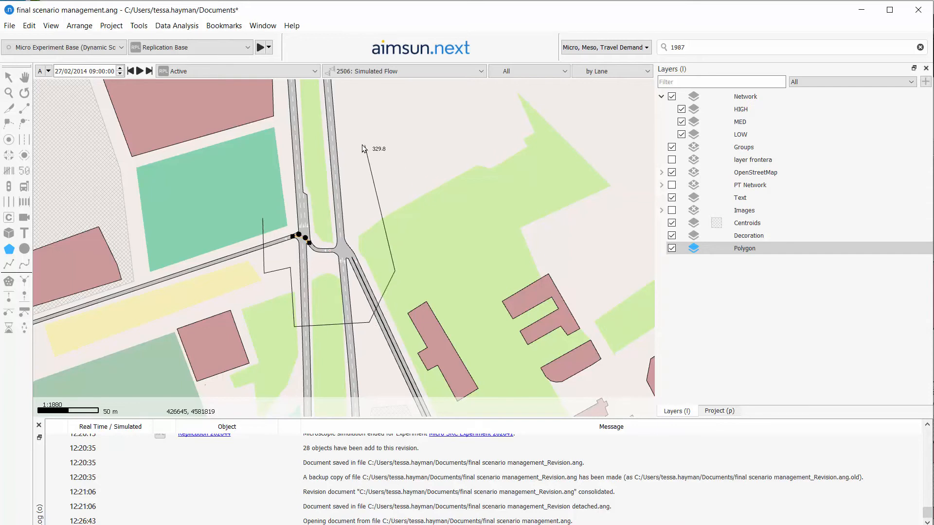
left_click(359, 144)
left_click(278, 145)
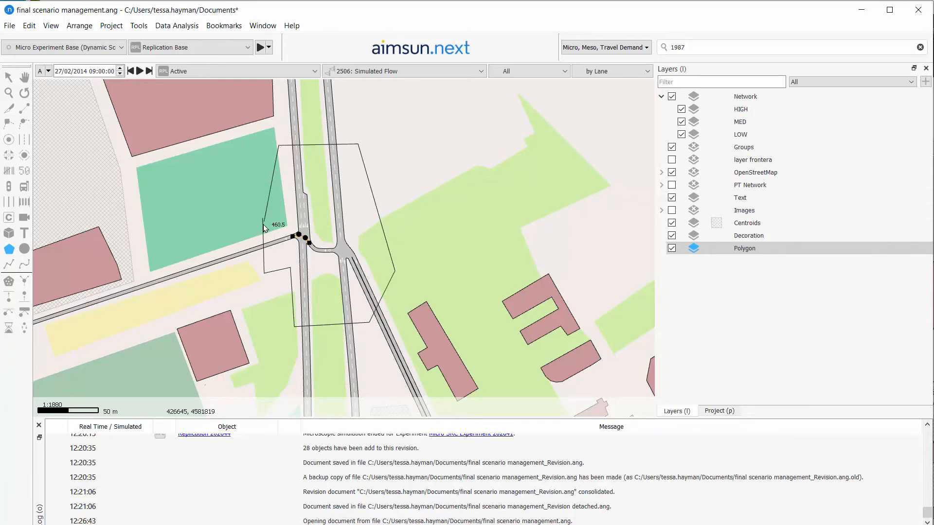
double_click(263, 225)
left_click(434, 185)
Cut the two northern road sections where they cross the polygon's upper edge
left_click(300, 189)
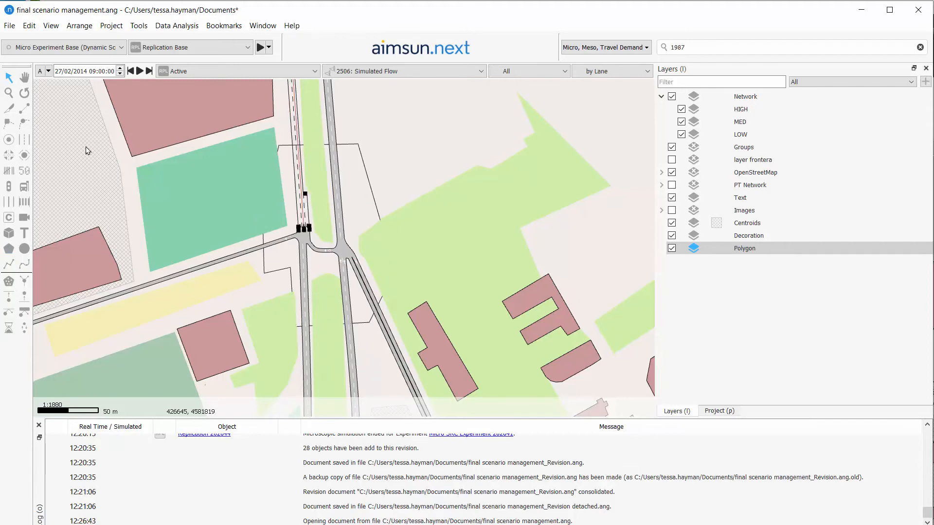
left_click(11, 109)
left_click(337, 189)
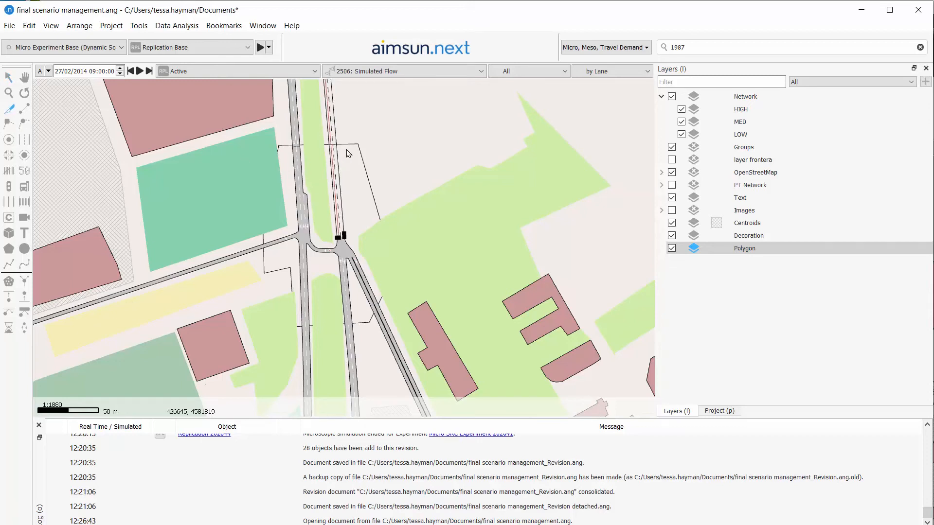
key("Escape")
left_click(373, 291)
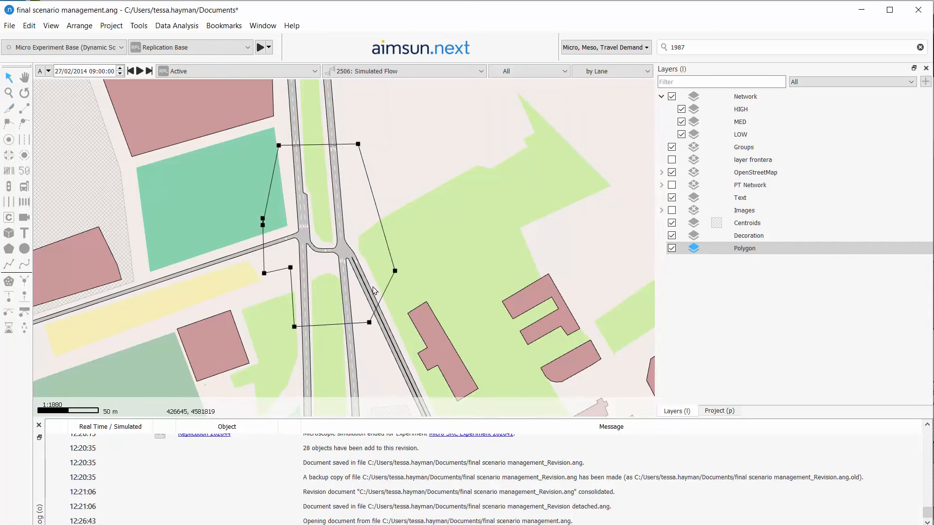
key("Escape")
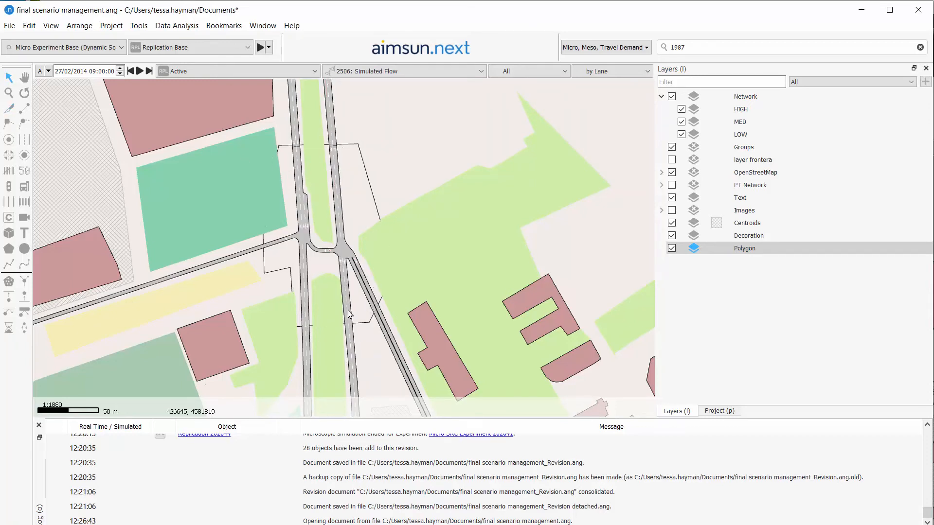
Cut the two southern road sections where they cross the polygon's lower edge
left_click(348, 311)
left_click(9, 110)
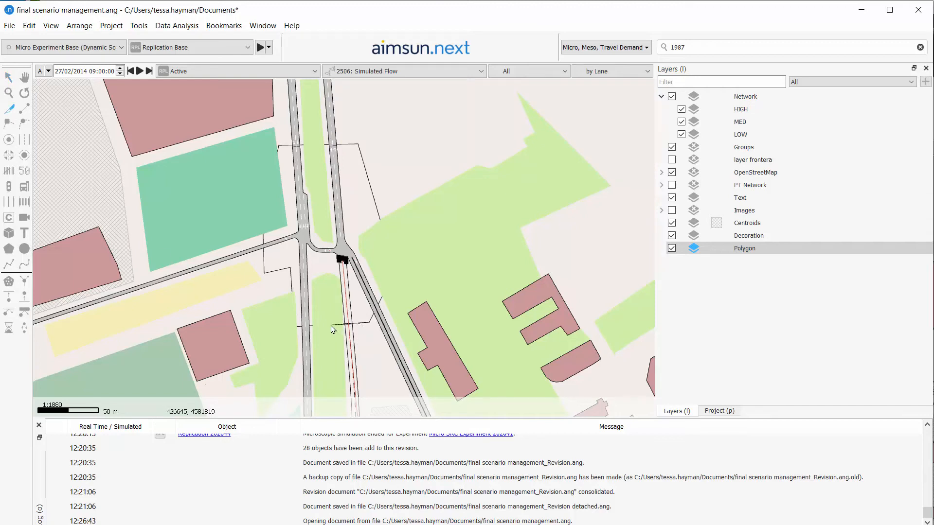
left_click(348, 318)
left_click(307, 337)
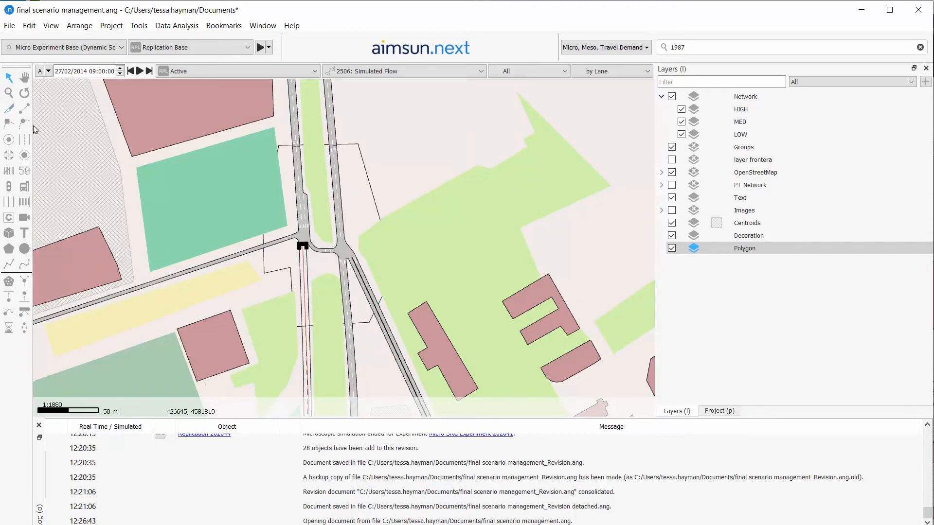
left_click(9, 111)
left_click(304, 326)
Cut the western road and the two parallel southeastern sections where they cross the polygon boundary
left_click(266, 246)
left_click(14, 112)
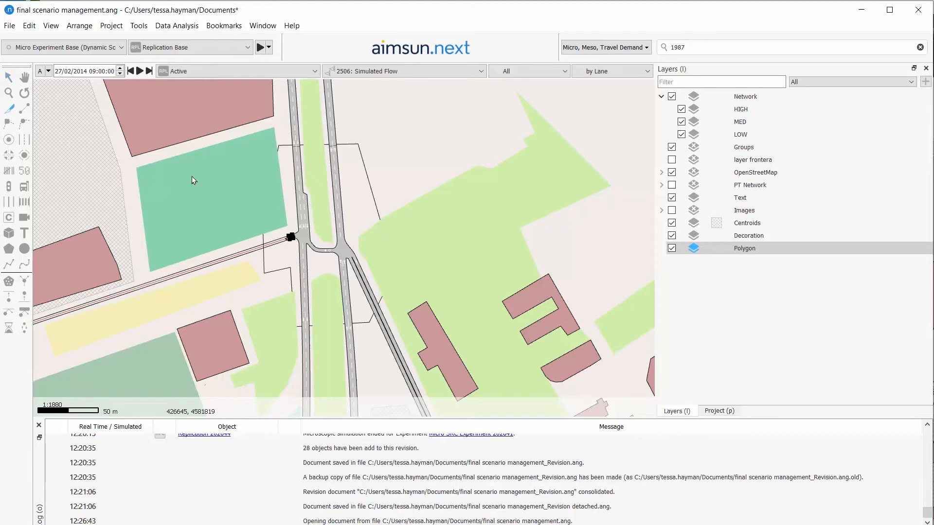
left_click(261, 248)
left_click(376, 306)
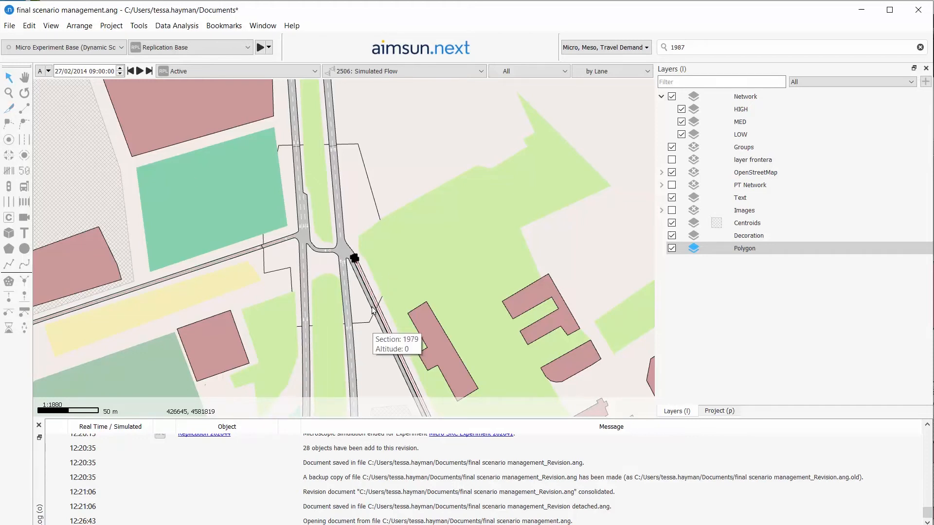
left_click(14, 112)
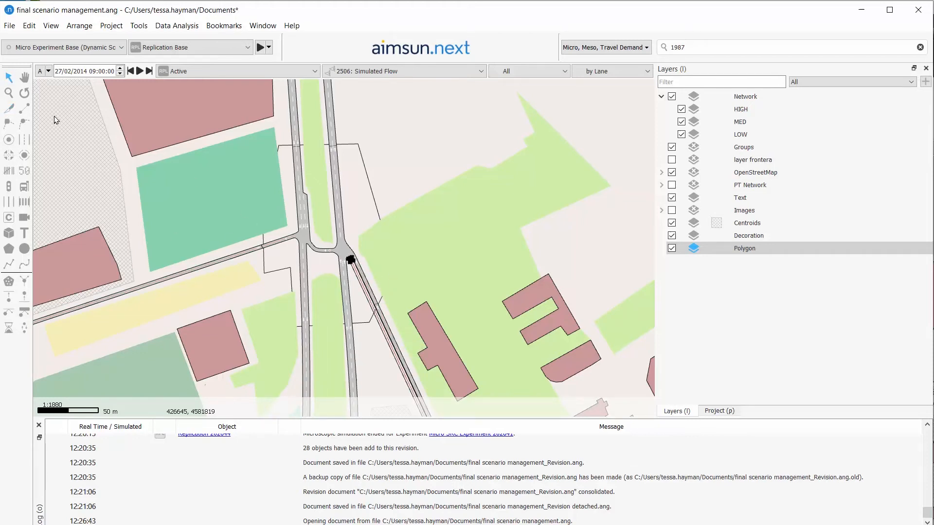
left_click(378, 307)
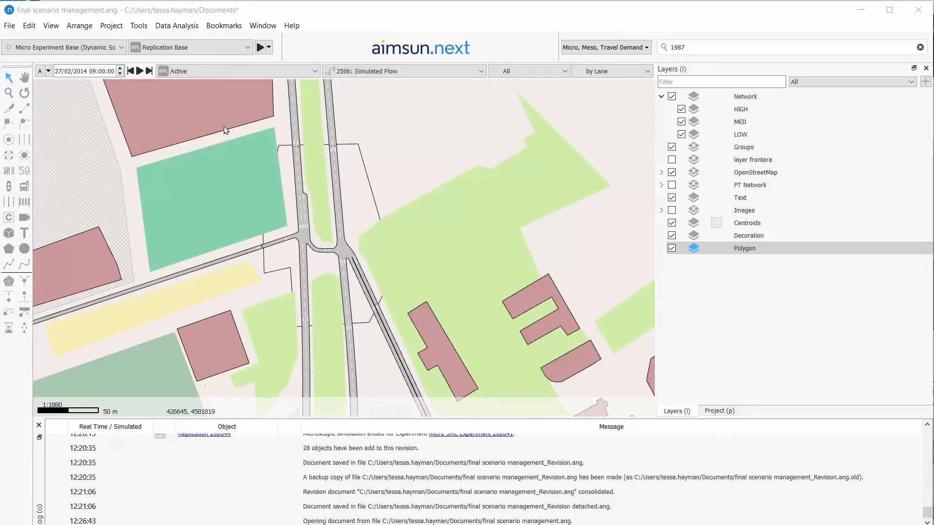
Duplicate the polygon with all the junction geometry inside it and place the copy on the open area northeast of the original
left_click_drag(223, 131, 408, 359)
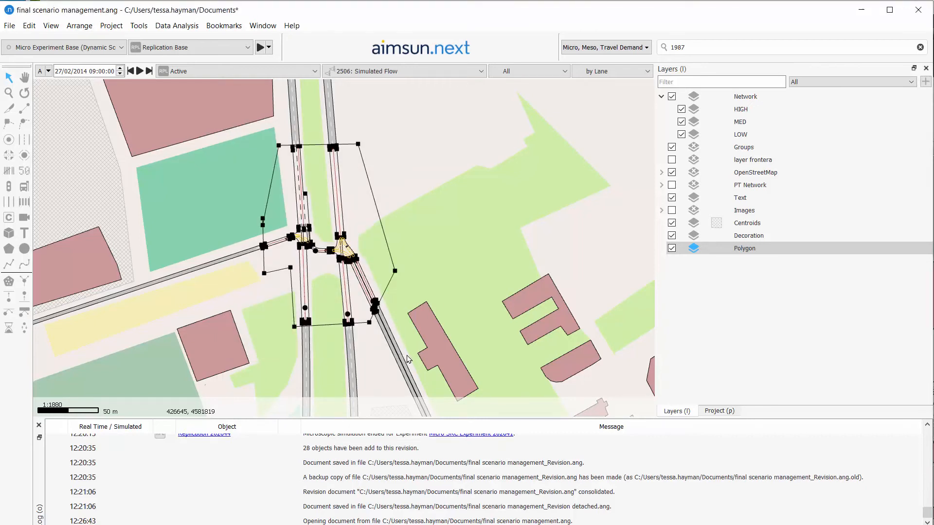
key("ctrl+v")
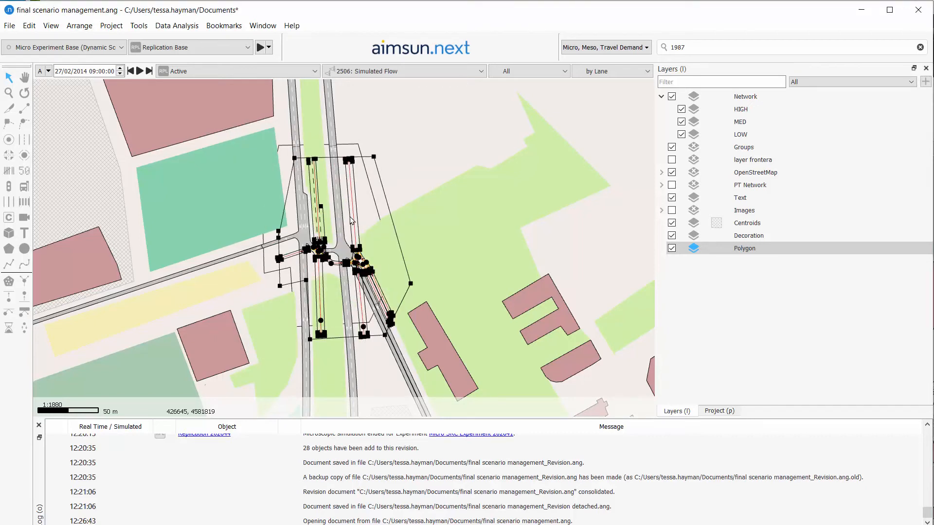
left_click_drag(352, 221, 495, 167)
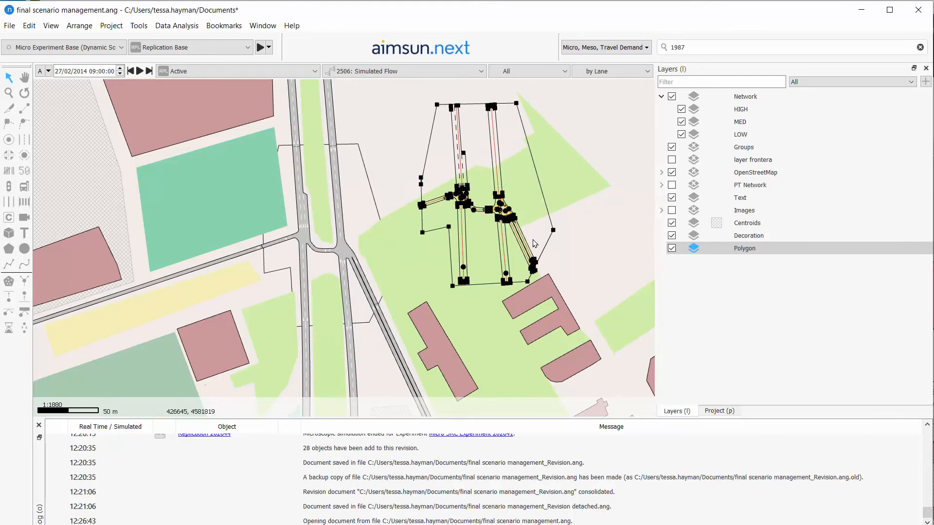
left_click(392, 147)
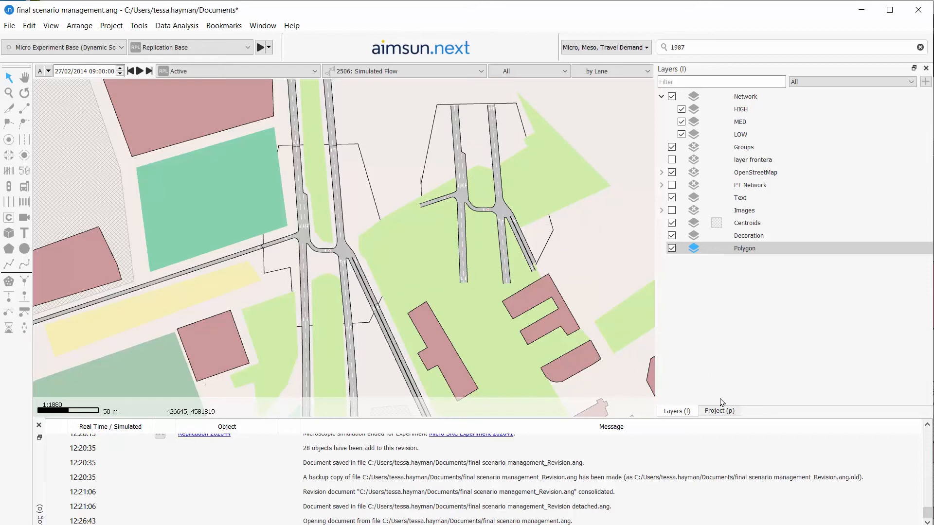
Create a new geometry configuration in the project's infrastructure
left_click(720, 411)
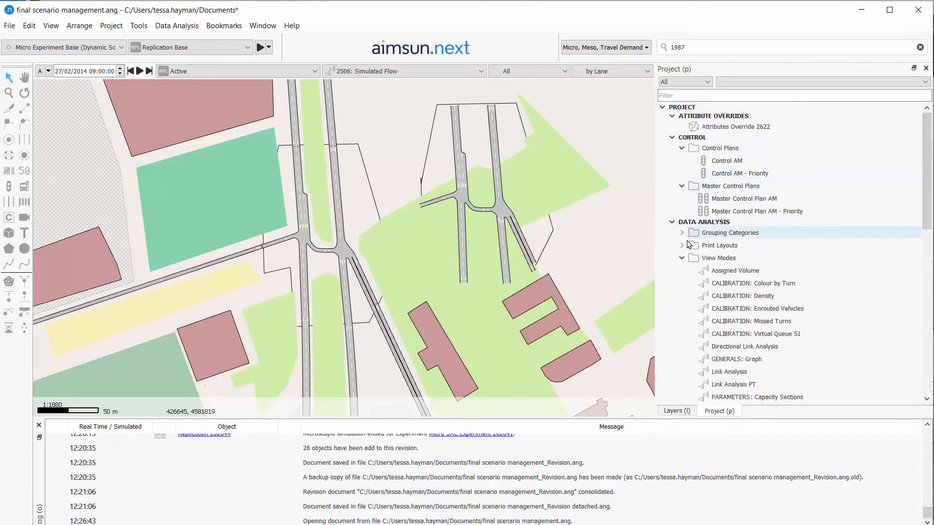
left_click(674, 222)
right_click(680, 238)
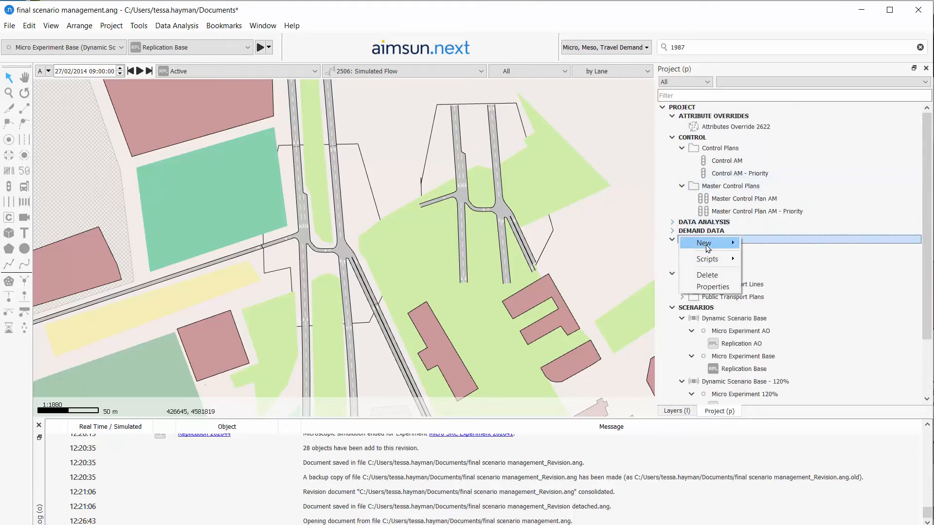
mouse_move(707, 243)
left_click(790, 253)
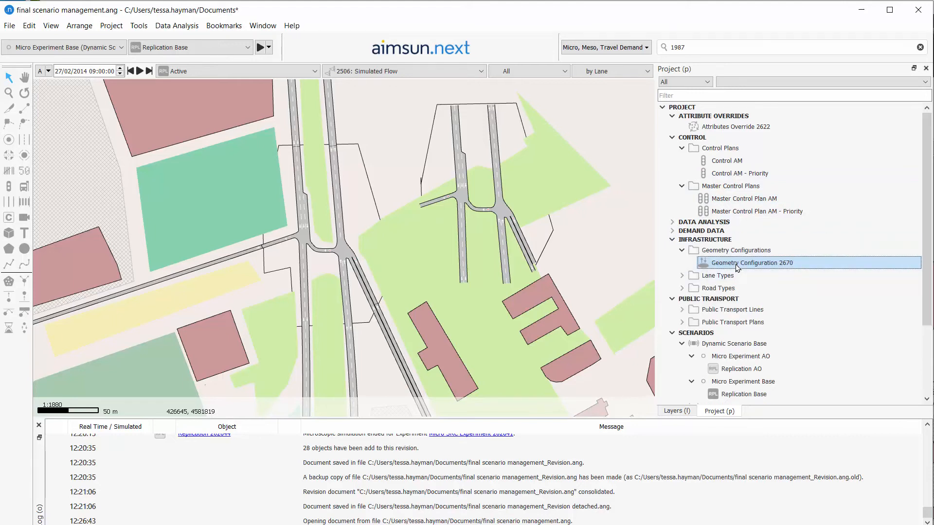
Mark the original junction's sections, including 1981, 2631, 2637, 1992, 1982, 936 and 1980, as nonexistent in Geometry Configuration 2670
left_click(652, 188)
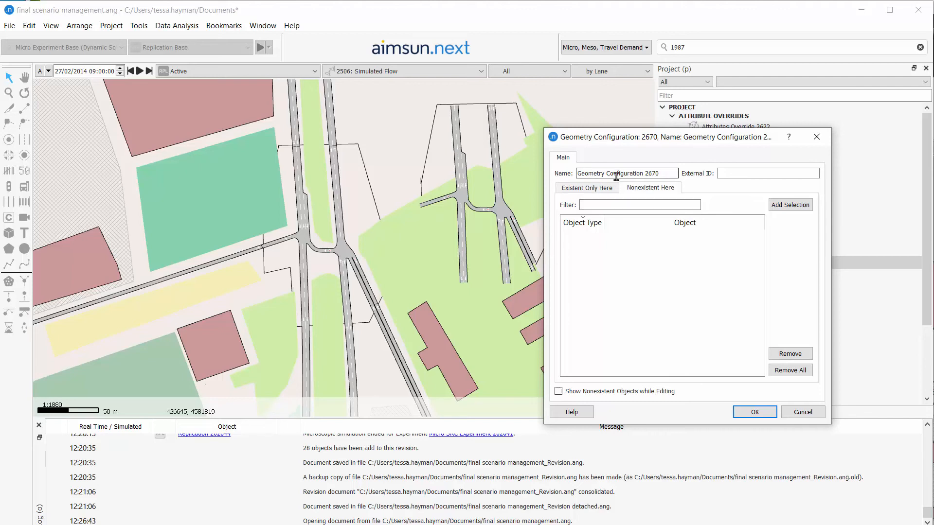
left_click(305, 219)
left_click(331, 222)
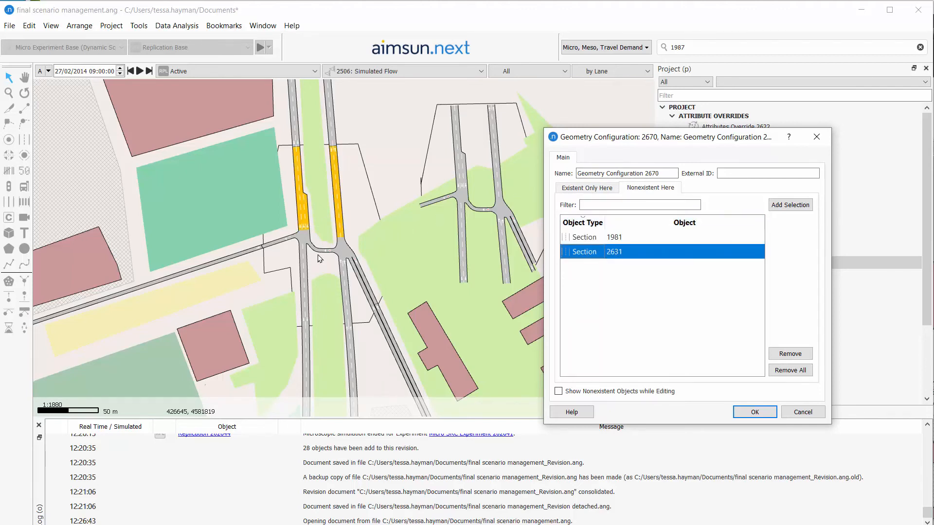
left_click(301, 270)
left_click(298, 255)
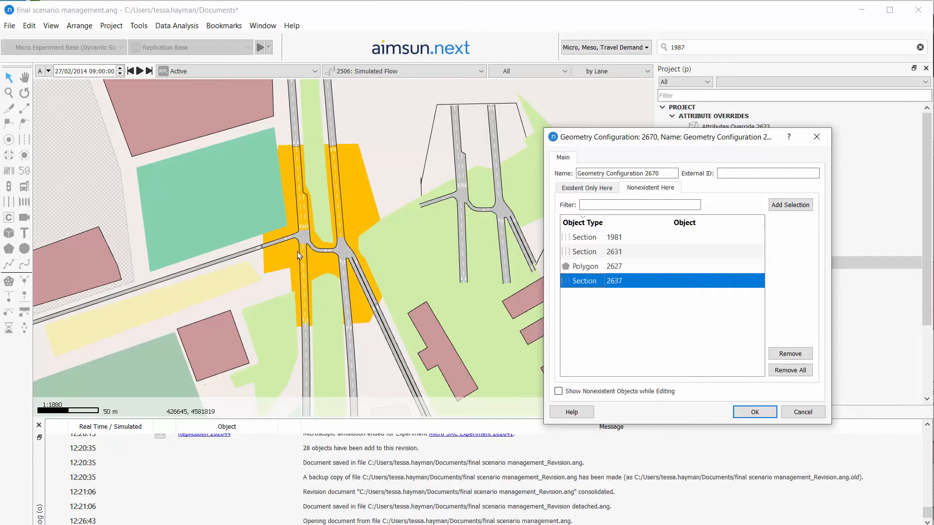
left_click(281, 240)
left_click(281, 255)
left_click(345, 283)
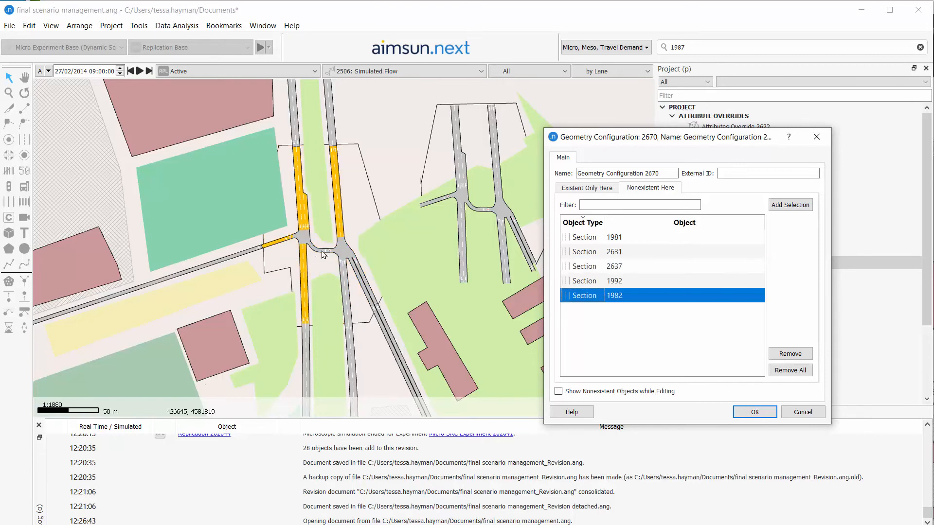
left_click(346, 286)
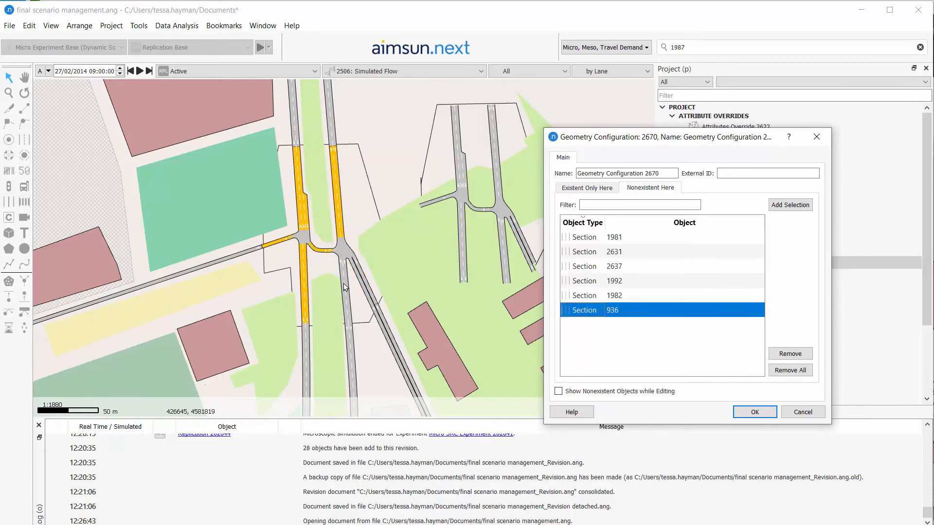
left_click(368, 290)
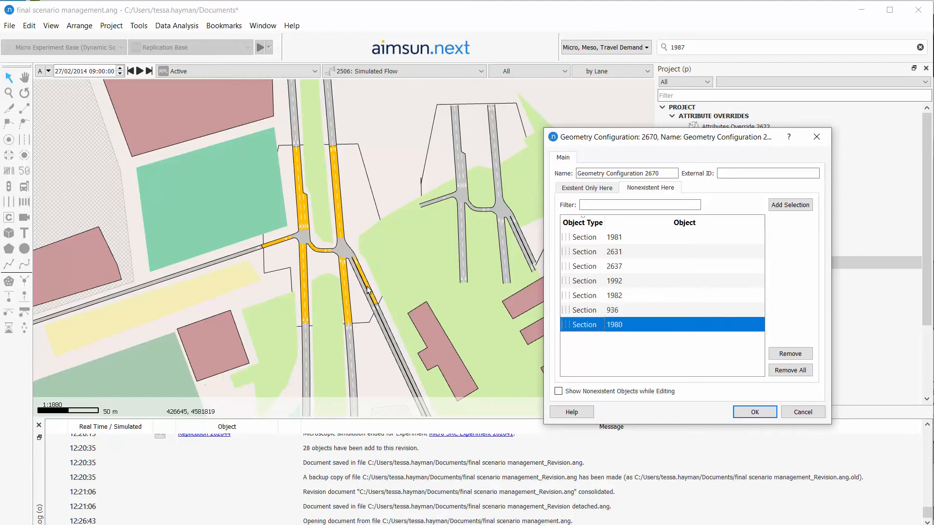
left_click(753, 412)
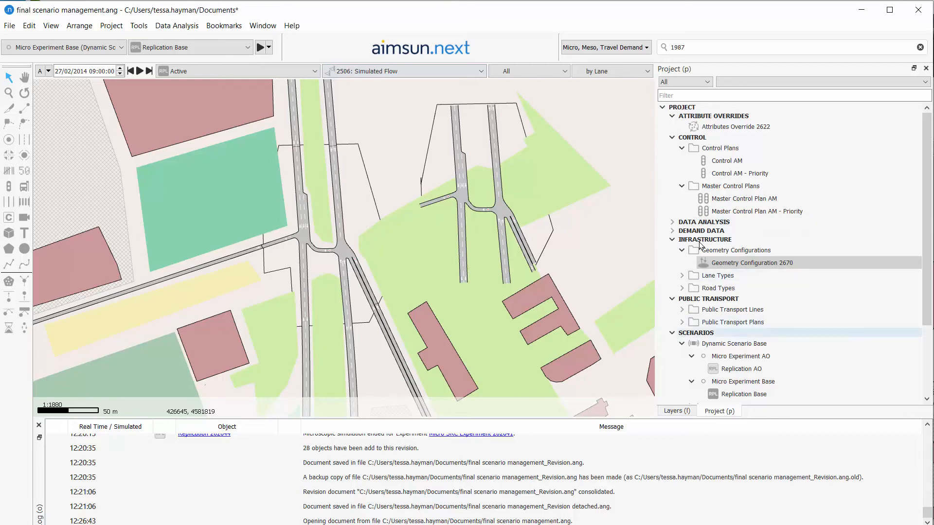
Duplicate Dynamic Scenario Base and name the copy Dynamic Scenario Base - geomconfig
left_click(752, 263)
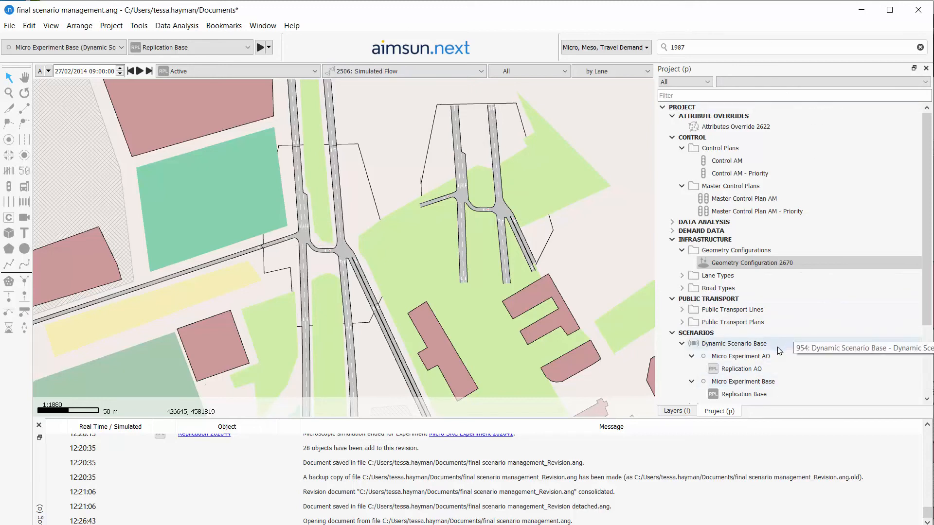
scroll(739, 341, "down", 3)
left_click_drag(744, 256, 728, 245)
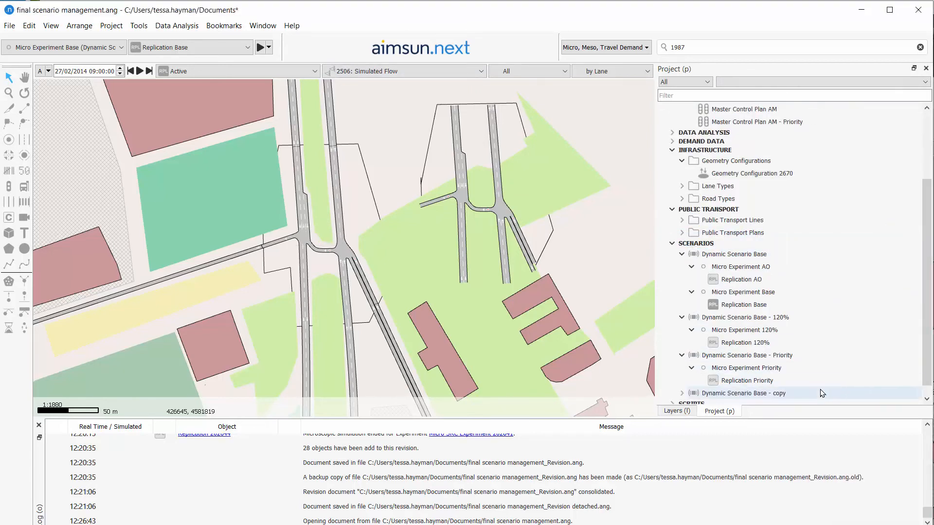
double_click(821, 393)
left_click(654, 234)
key("BackSpace")
key("BackSpace")
key("BackSpace")
key("BackSpace")
type("g")
type("eomconfig")
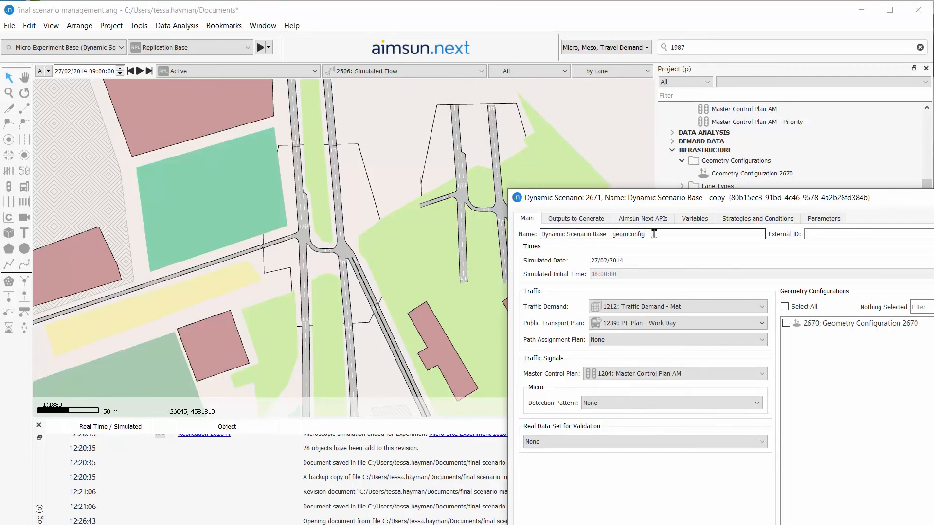
Enable Geometry Configuration 2670 for the geomconfig scenario
left_click(807, 323)
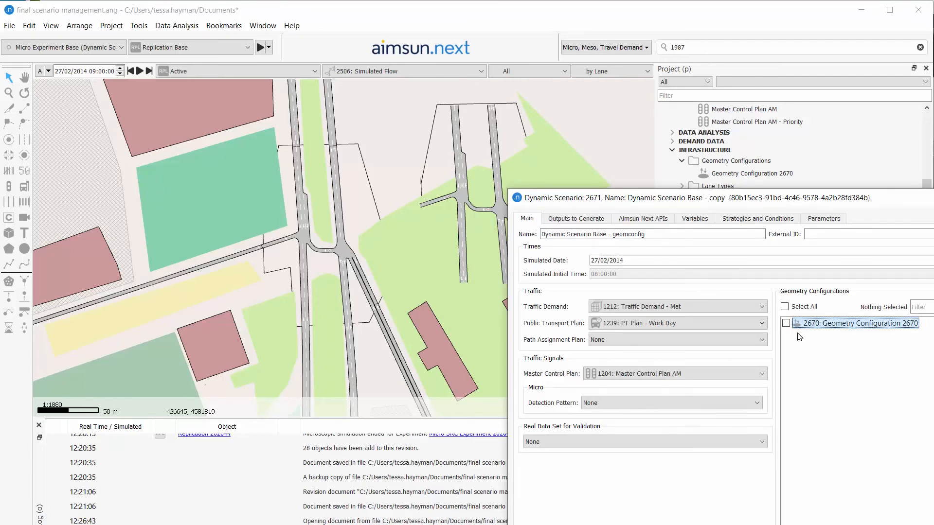
left_click(786, 325)
key("Return")
Rename Micro Experiment AO under the Dynamic Scenario Base - geomconfig scenario as Micro Experiment geomconfig
scroll(746, 370, "down", 1)
double_click(749, 372)
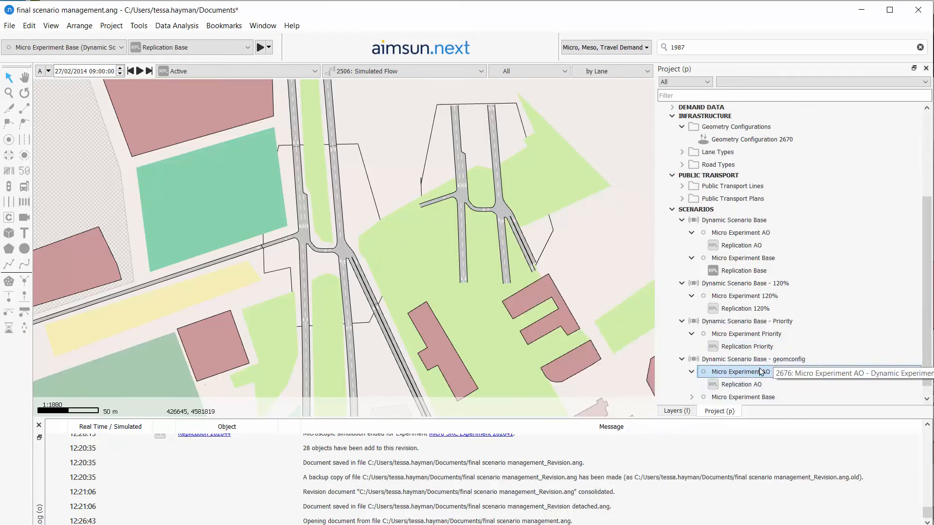
key("F2")
left_click(492, 266)
key("BackSpace")
key("BackSpace")
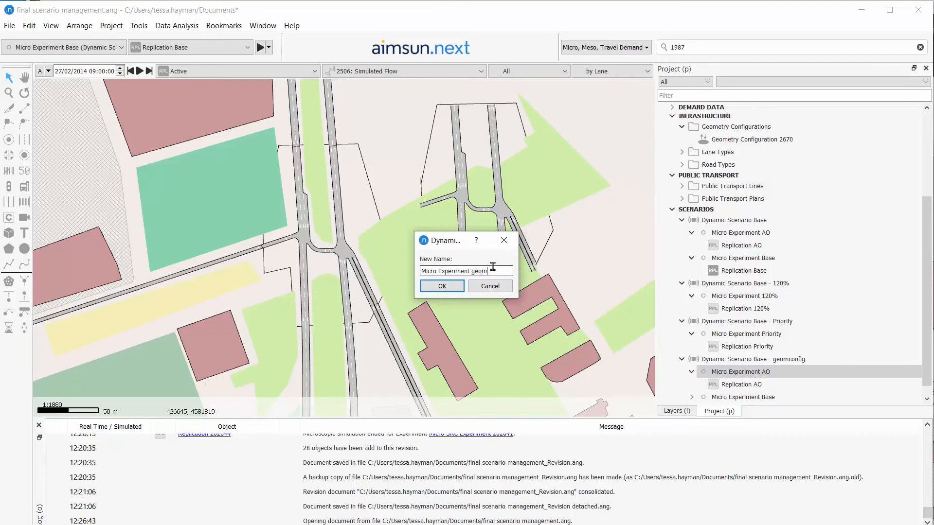
type("geomconfig")
key("Return")
Rename the replication under Micro Experiment geomconfig as Replication AO geomconfig
left_click(734, 390)
key("F2")
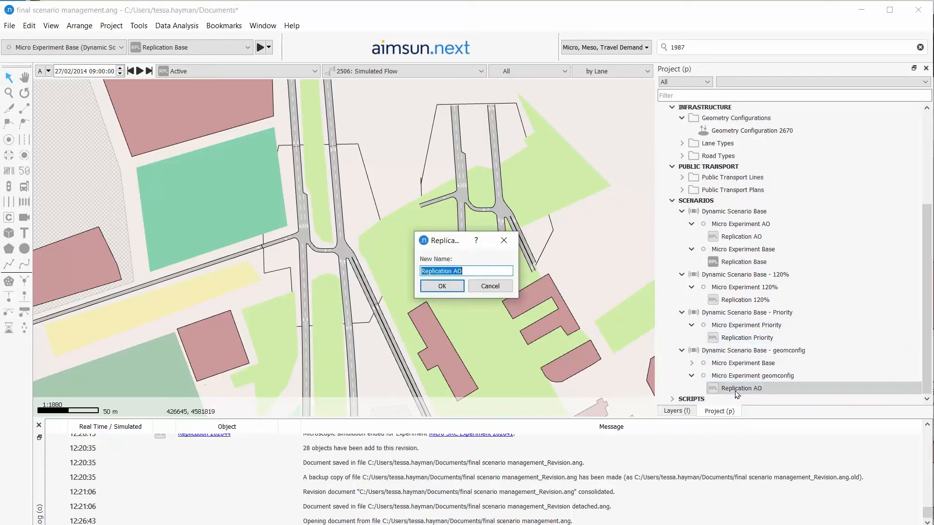
left_click(501, 270)
type("O geomconfig")
key("Return")
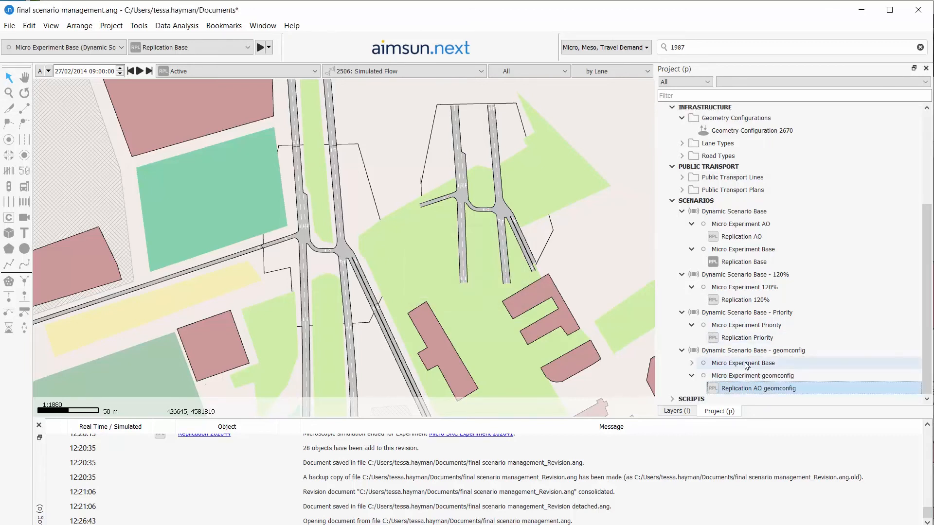
Rename the geomconfig scenario's Micro Experiment Base as Micro Experiment Base geomconfig
left_click(715, 364)
key("F2")
type("geomconfig")
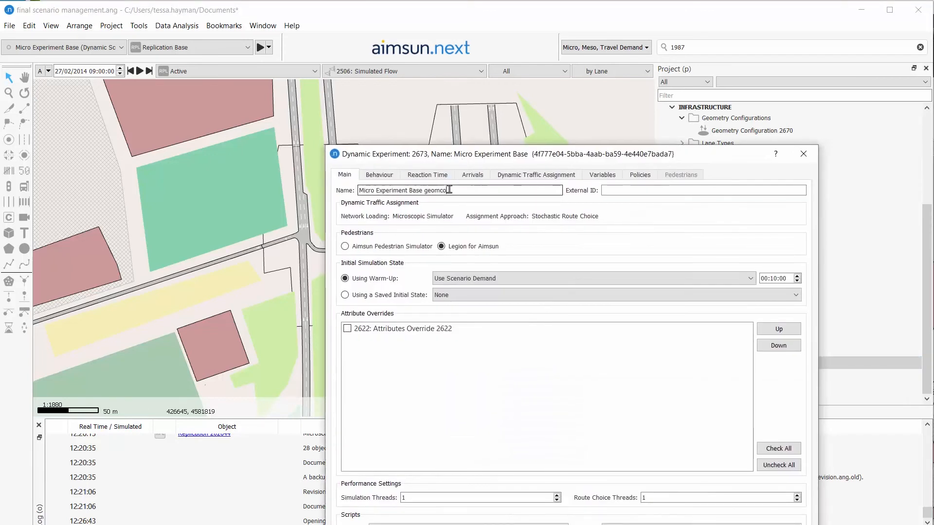
key("Return")
Rename the replication under Micro Experiment Base geomconfig as Replication Base geomconfig
left_click(721, 375)
key("F2")
key("End")
type("geomconfig")
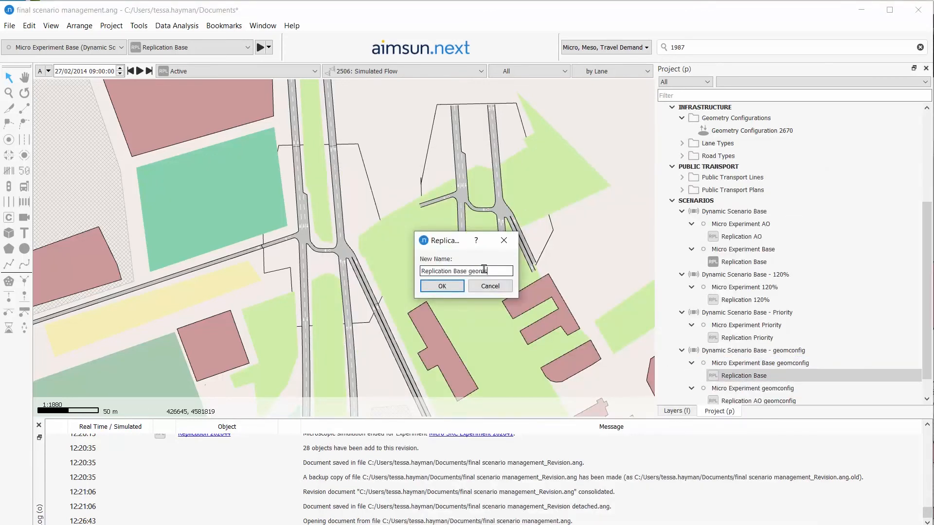
key("Return")
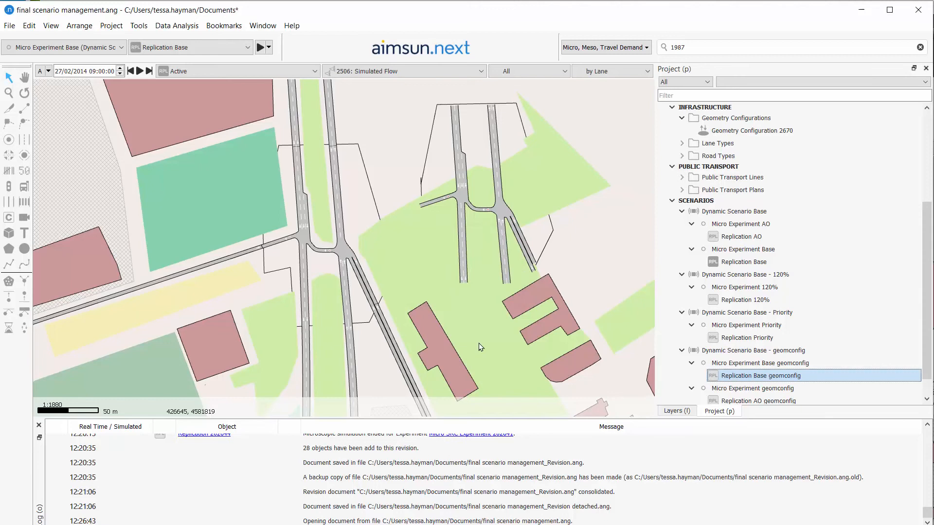
Make Micro Experiment Base geomconfig the active experiment and move the copied junction into the gap left by the original one
left_click(90, 49)
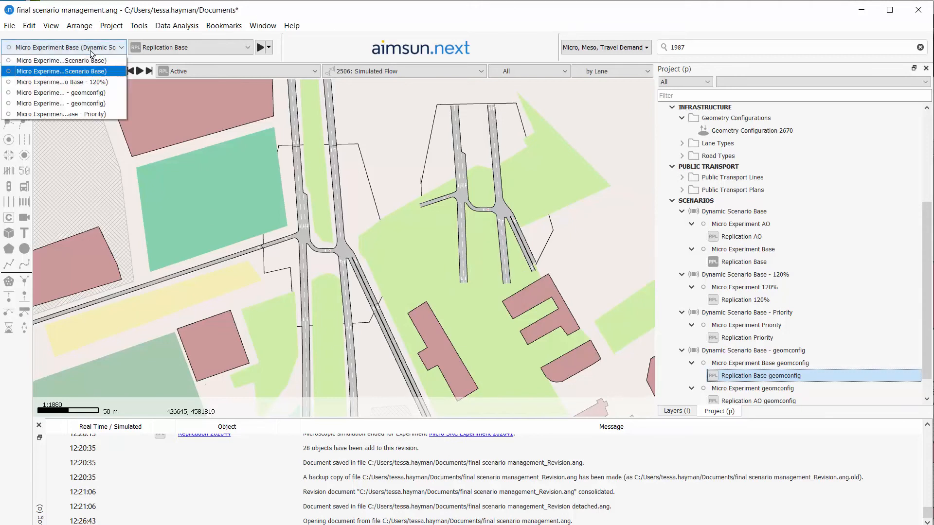
left_click(116, 104)
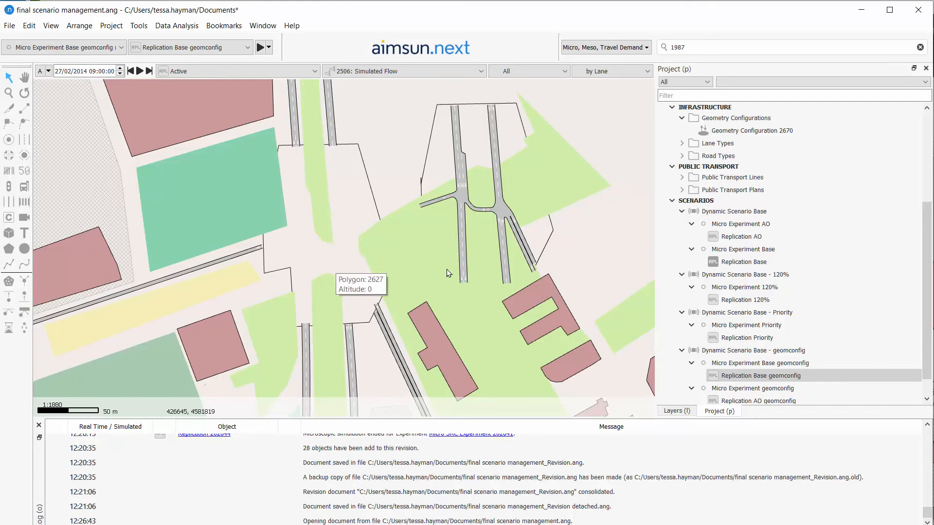
left_click_drag(557, 250, 307, 217)
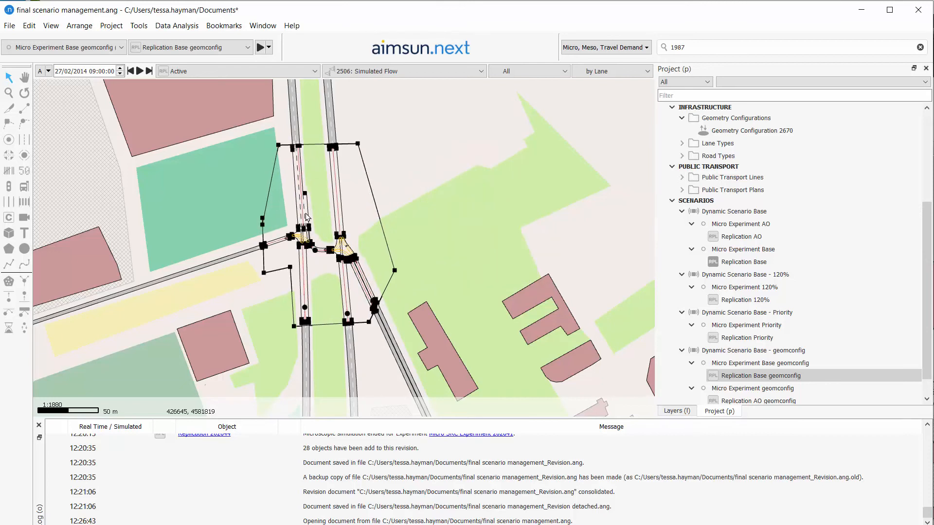
Delete the copied junction's two nodes and the short section connecting them
left_click(386, 129)
left_click_drag(339, 258, 300, 237)
left_click(312, 251)
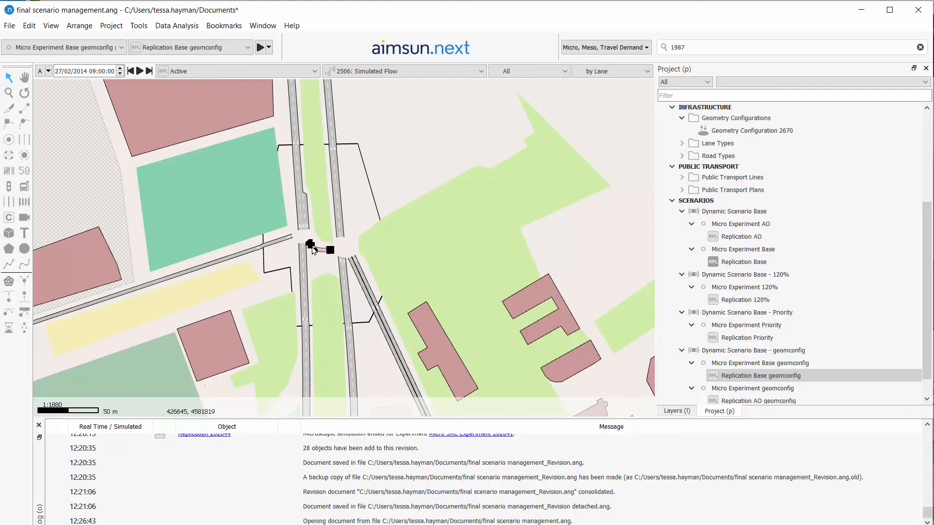
Pull the inner ends of the two southern sections and the northwestern section in toward a common centre
left_click(303, 257)
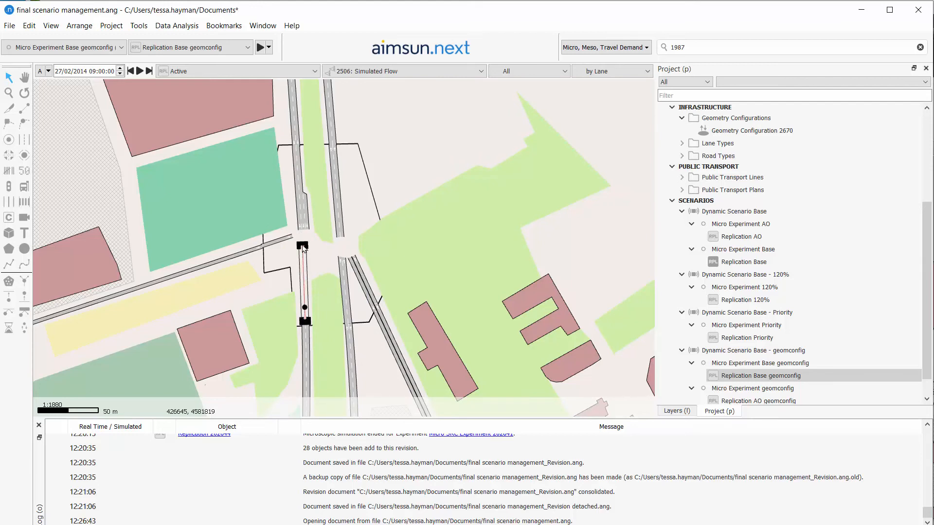
left_click_drag(303, 249, 328, 262)
left_click(306, 225)
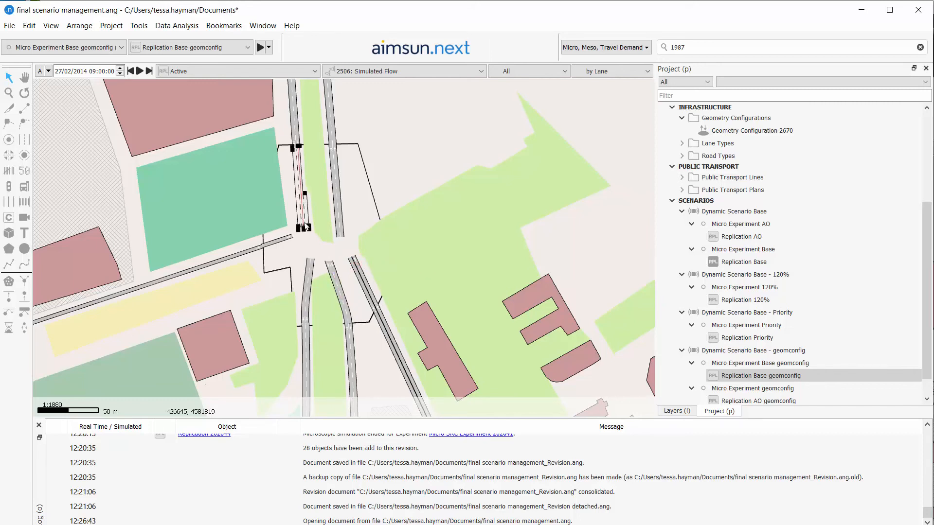
left_click_drag(303, 227, 305, 230)
left_click(288, 246)
left_click(235, 247)
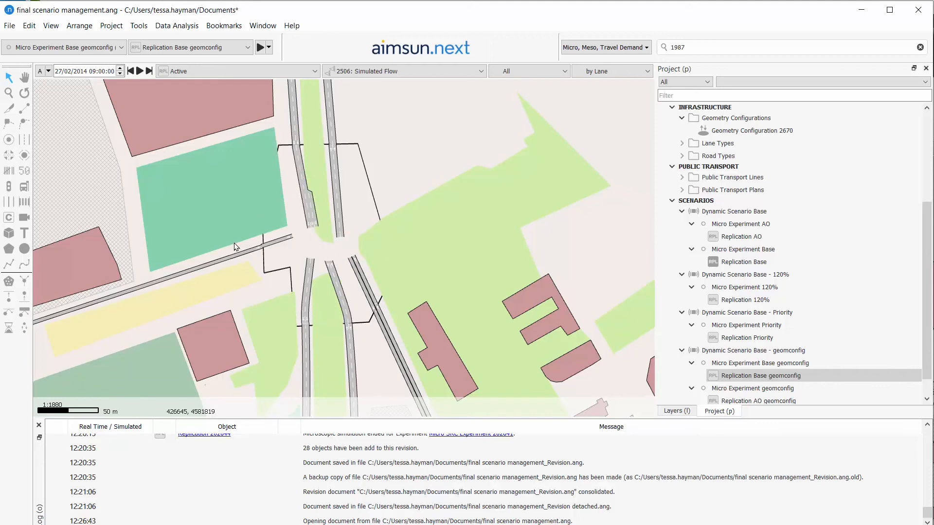
Pull the inner ends of the western, northeastern and southeastern diagonal sections toward the same centre
left_click(276, 243)
left_click_drag(292, 236, 308, 251)
left_click(340, 234)
mouse_move(340, 237)
left_mouse_down()
mouse_move(330, 237)
mouse_move(345, 259)
mouse_move(339, 254)
left_mouse_up()
left_click(353, 263)
left_click(357, 265)
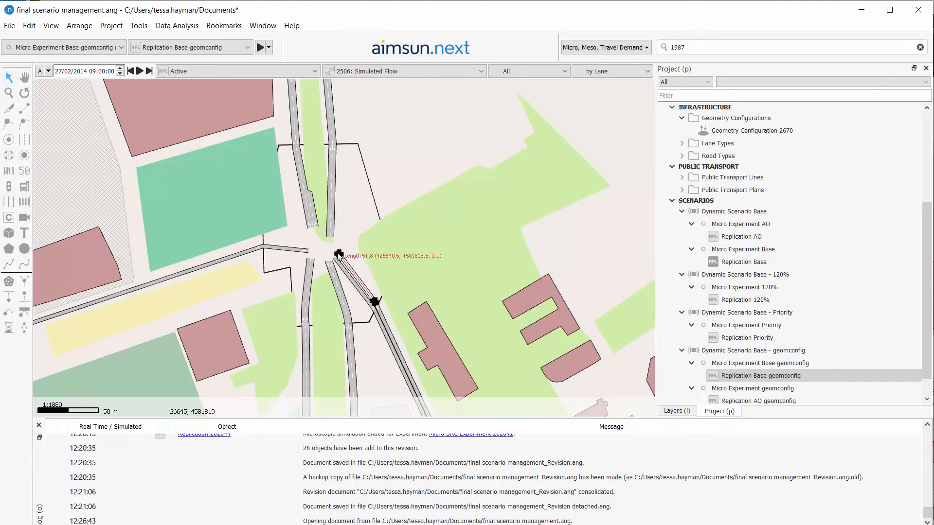
left_click(351, 263)
Select all the junction's approach sections and create a roundabout connecting them at their common centre
left_click(390, 206)
left_click_drag(406, 279, 278, 210)
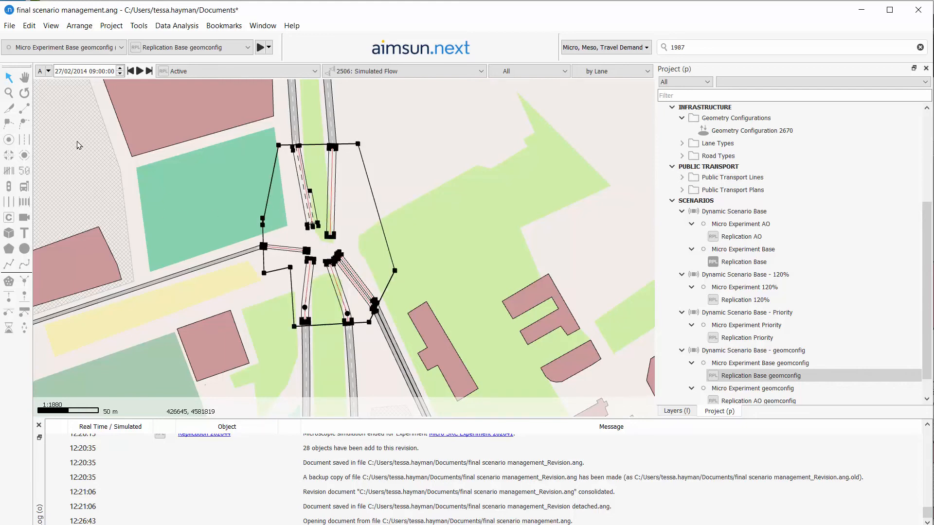
left_click(24, 156)
left_click_drag(325, 246, 328, 271)
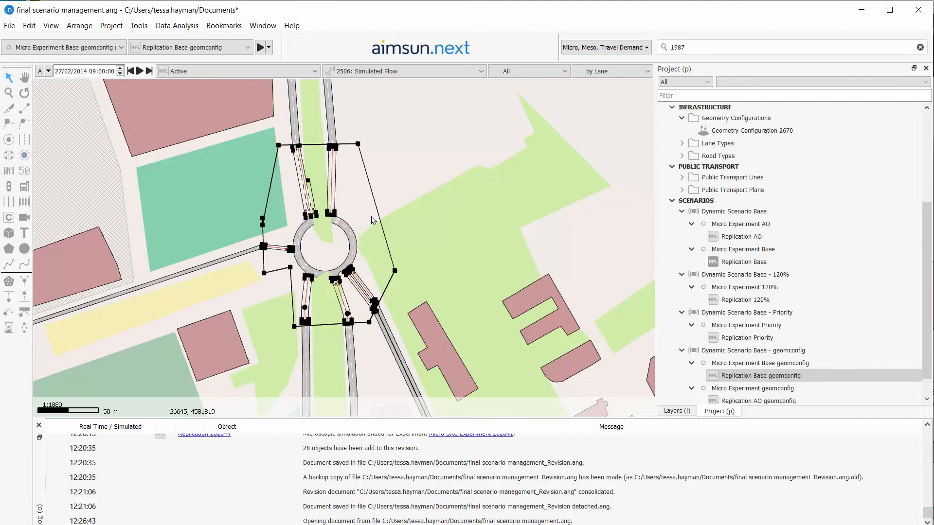
left_click(391, 173)
Hide the OpenStreetMap layer so the roundabout is shown without the background map
scroll(357, 238, "up", 3)
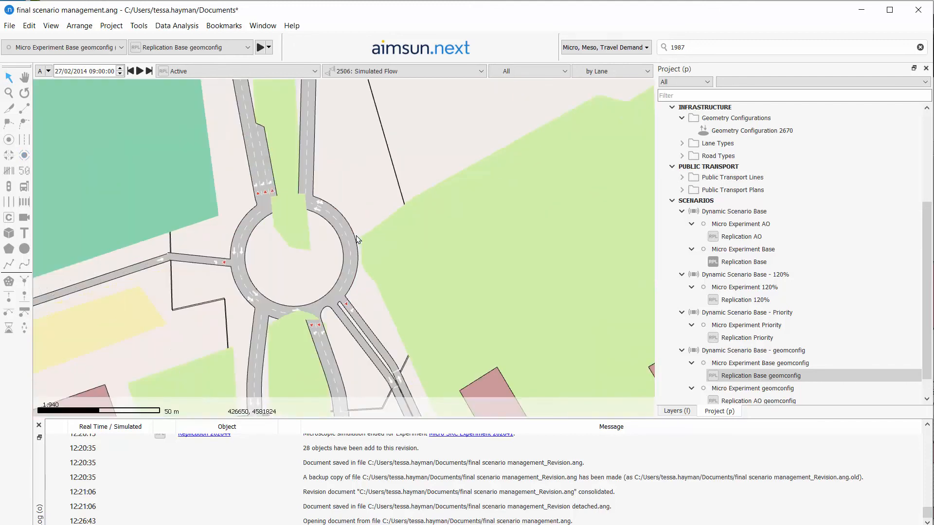
key("l")
left_click(671, 172)
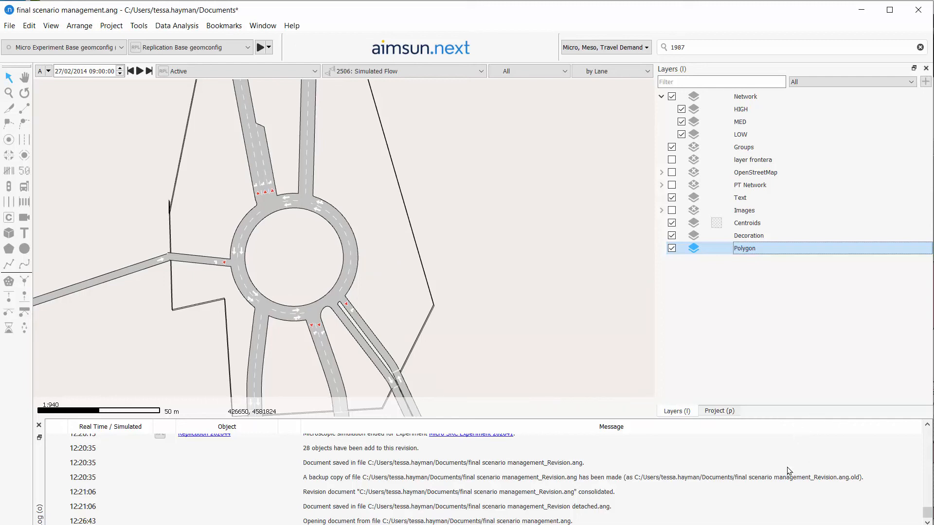
Add sections 2658, 2663, 2684, 2683, 2680, 2681 and 2661 as existent only in Geometry Configuration 2670
left_click(719, 411)
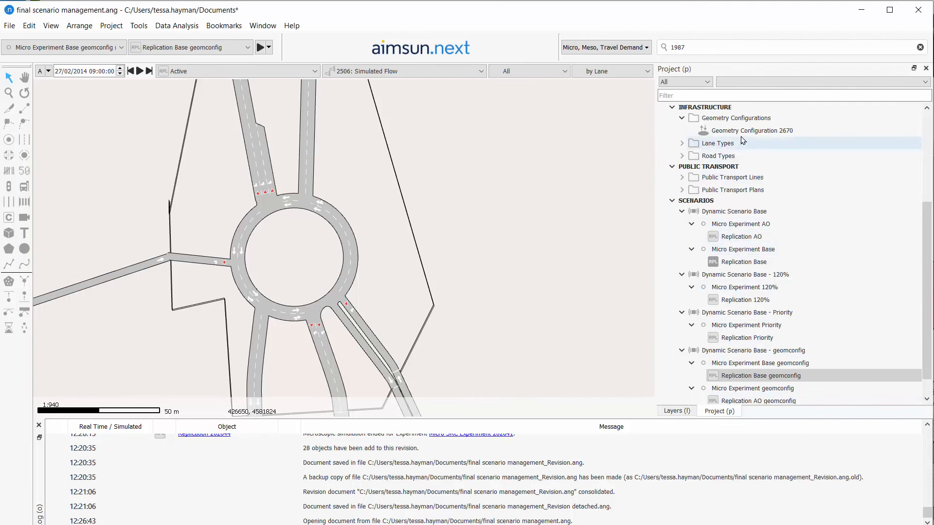
double_click(730, 130)
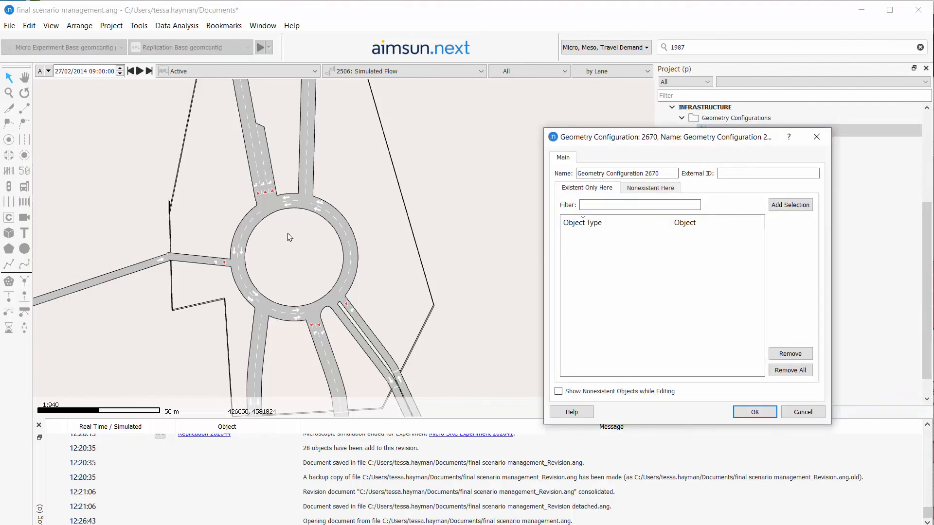
scroll(289, 237, "down", 5)
scroll(282, 217, "up", 3)
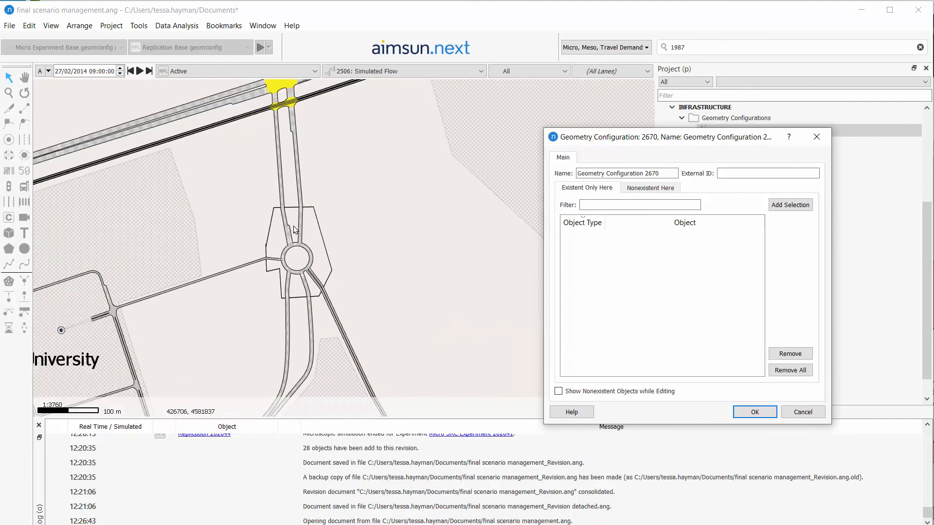
scroll(293, 225, "up", 3)
scroll(267, 258, "down", 2)
left_click(266, 259)
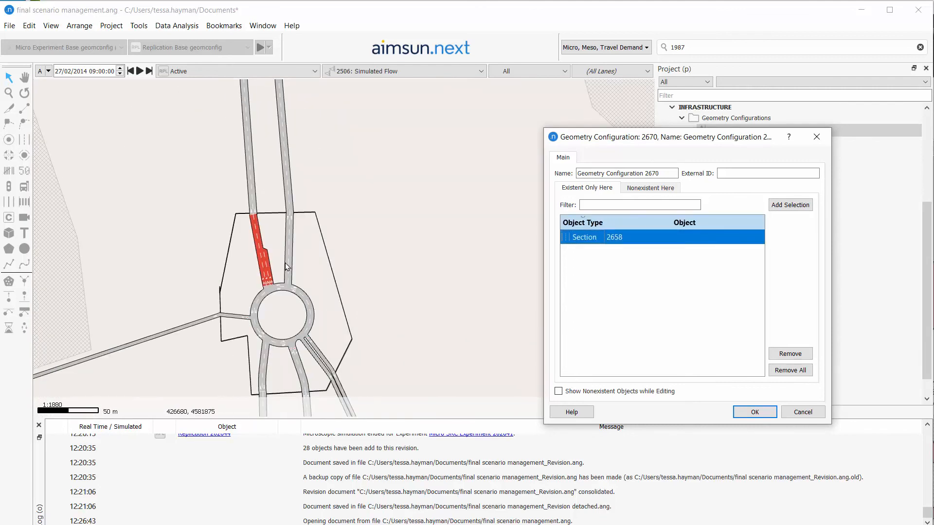
left_click(289, 225)
left_click(280, 289)
left_click(309, 311)
left_click(256, 300)
left_click(258, 330)
left_click(236, 318)
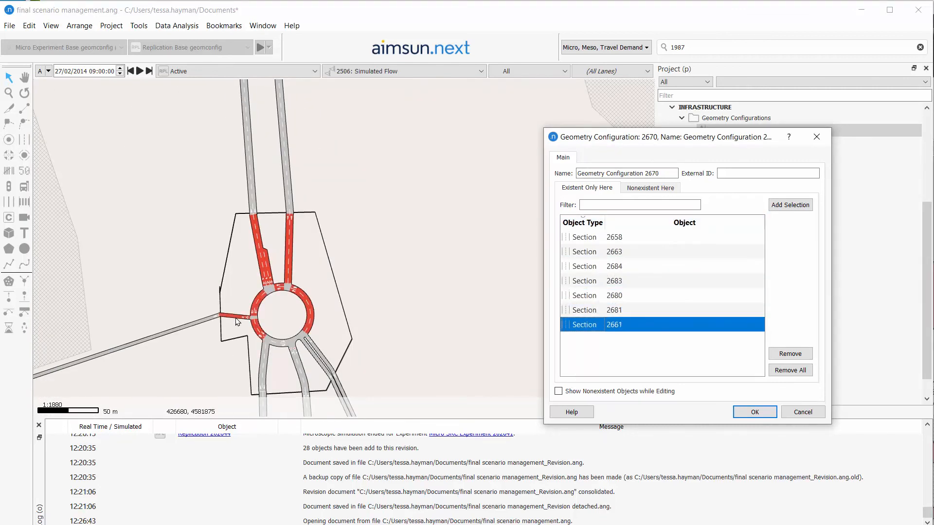
Add the roundabout's remaining southern sections, including 2654, 2652 and 2651, as existent only in Geometry Configuration 2670 and apply the changes
left_click(263, 384)
left_click(297, 369)
left_click(321, 367)
left_click(329, 349)
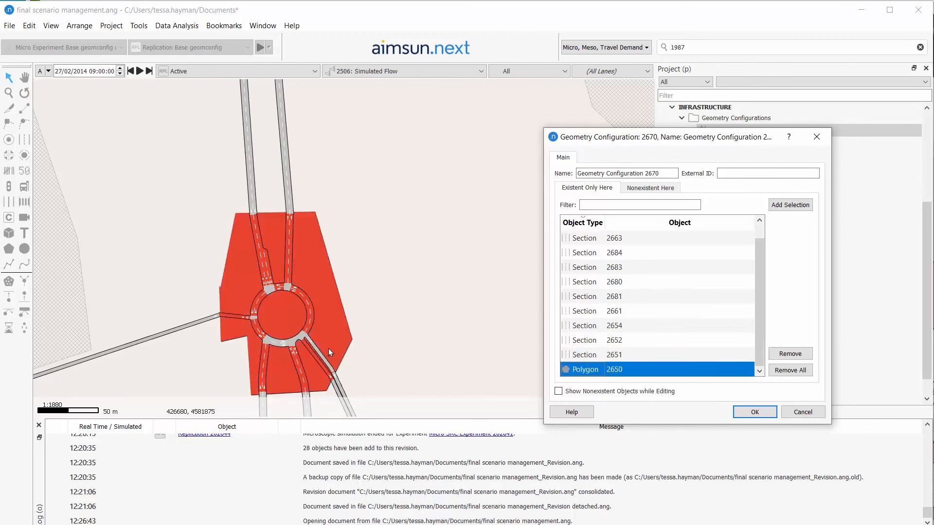
left_click(328, 348)
left_click(319, 352)
left_click(283, 343)
left_click(770, 410)
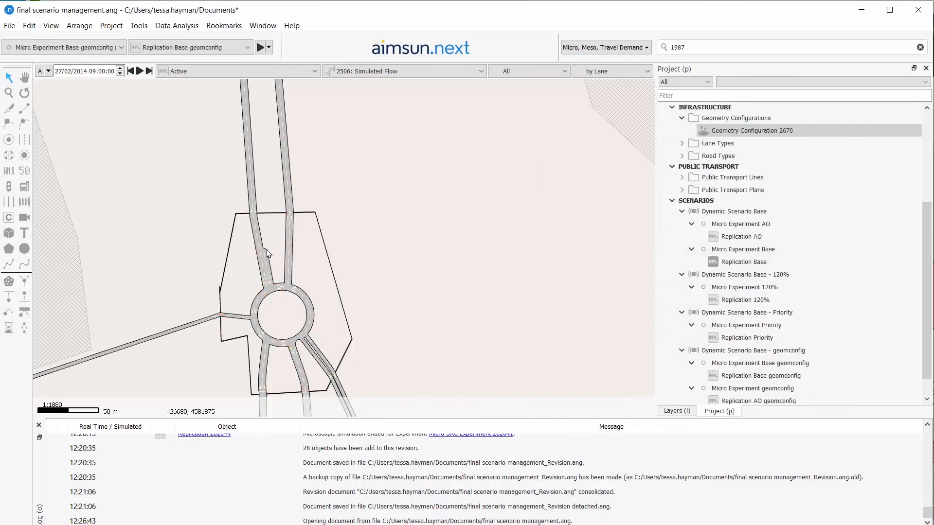
Pull back the outer ends of both northern sections and create a node joining the northwestern section to its adjoining road
scroll(267, 249, "up", 2)
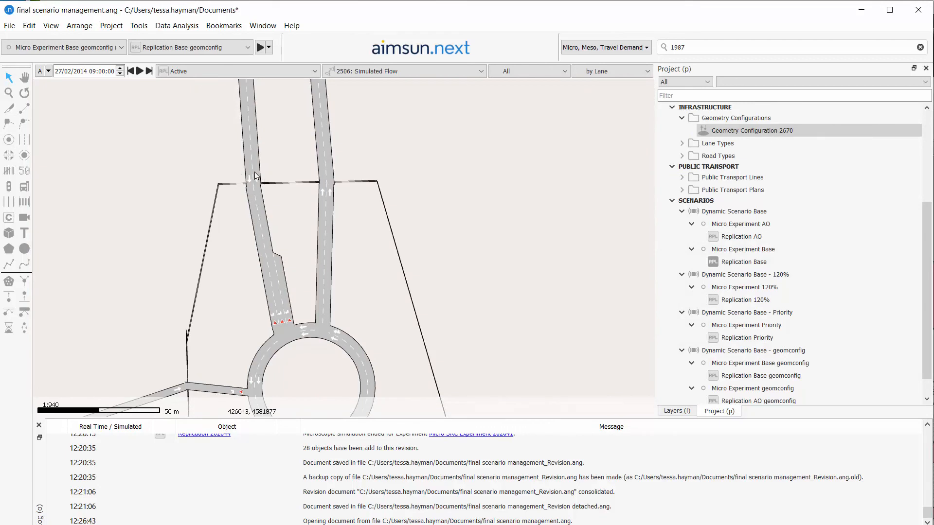
left_click(330, 196)
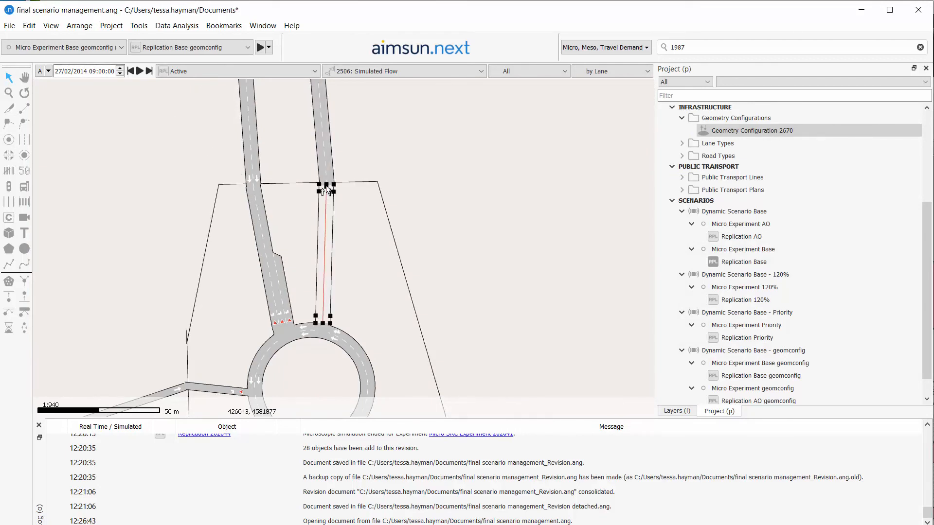
left_click(257, 207)
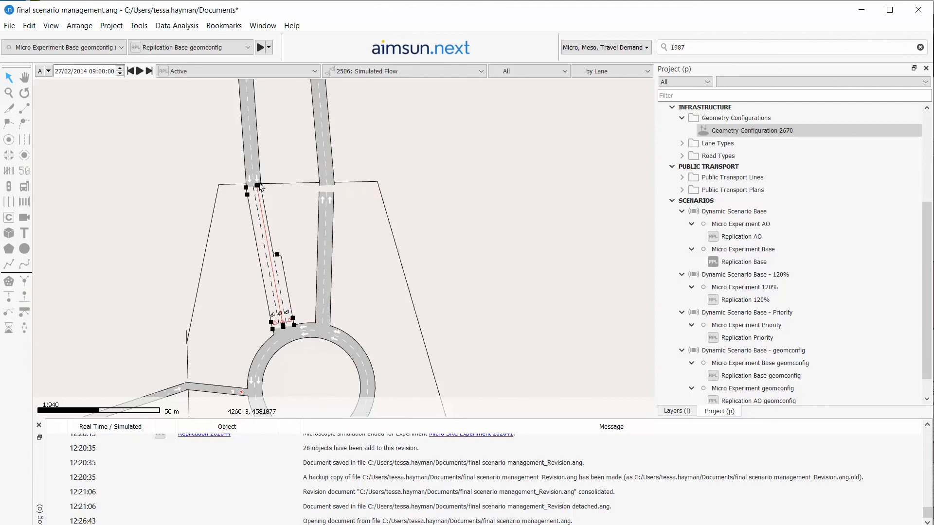
left_click_drag(257, 189, 260, 194)
left_click(249, 163, "shift")
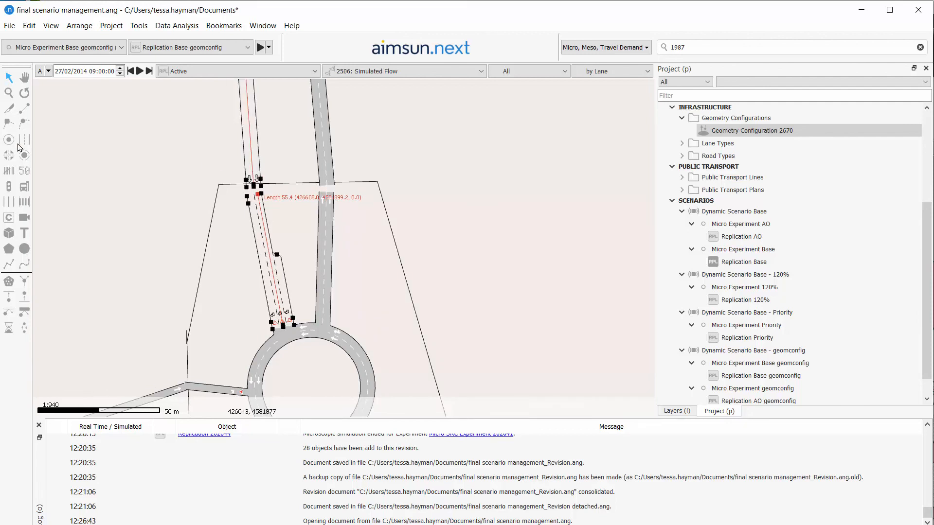
left_click(10, 156)
Create a node joining the northeastern roundabout exit to the road continuing north
left_click(327, 217)
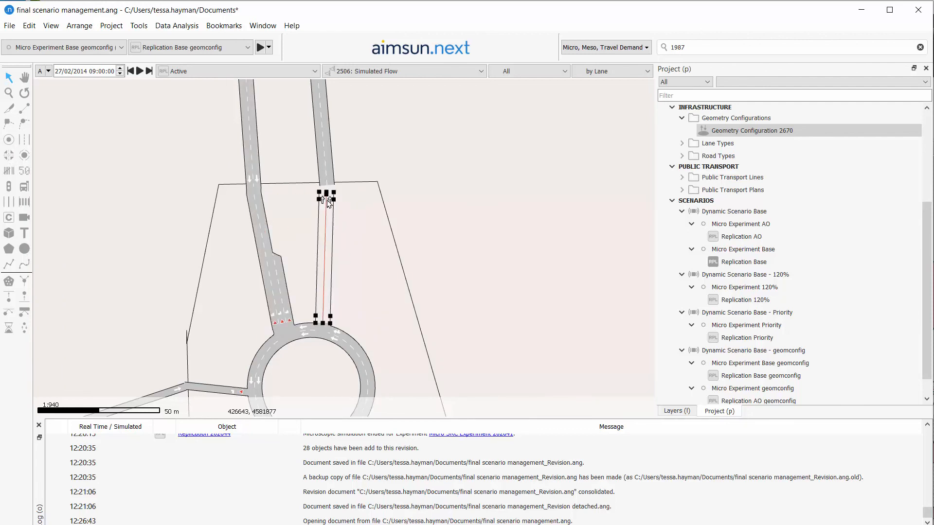
left_click(325, 175, "shift")
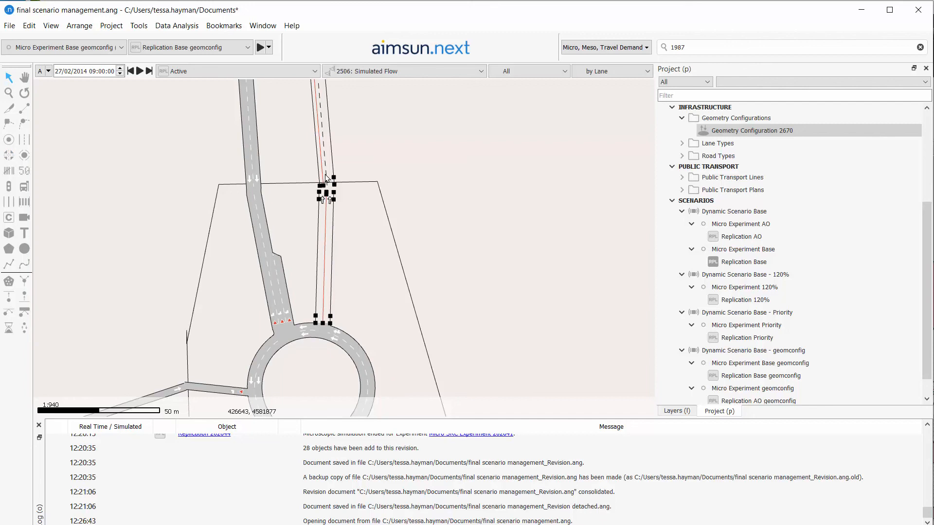
left_click(10, 153)
Try to create a node joining the western road to the roundabout's western section, and pull that section's outer end back slightly
left_click_drag(259, 404, 403, 225)
left_click(8, 77)
left_click(343, 209)
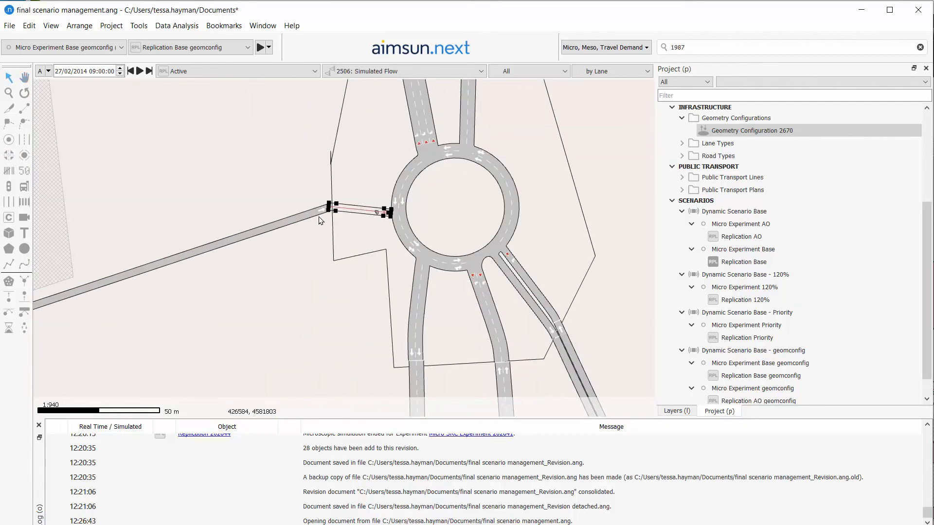
left_click(317, 212, "shift")
left_click(9, 155)
left_click(417, 384)
left_click(319, 211)
left_click(344, 209)
left_click_drag(331, 207, 341, 207)
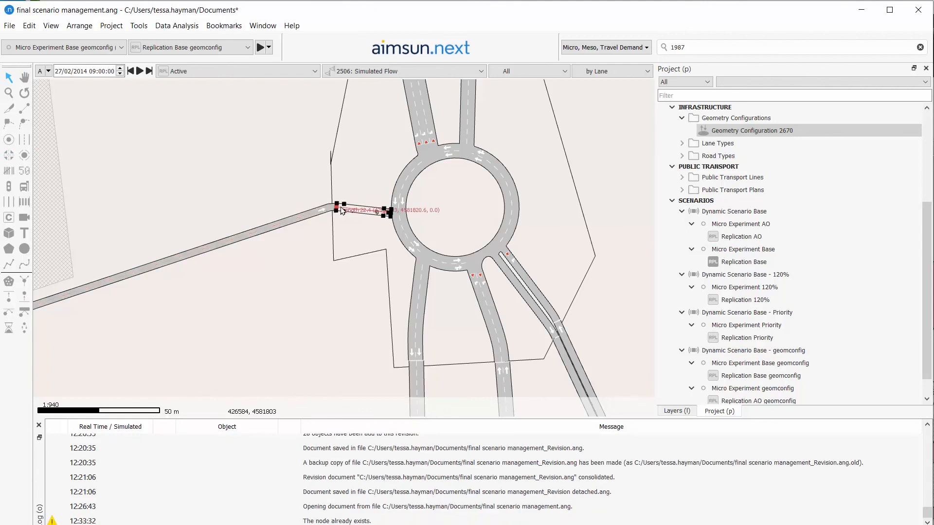
Inspect the roundabout's southern and southeastern sections and their connections to the adjoining roads
left_click(417, 347)
left_click(492, 334)
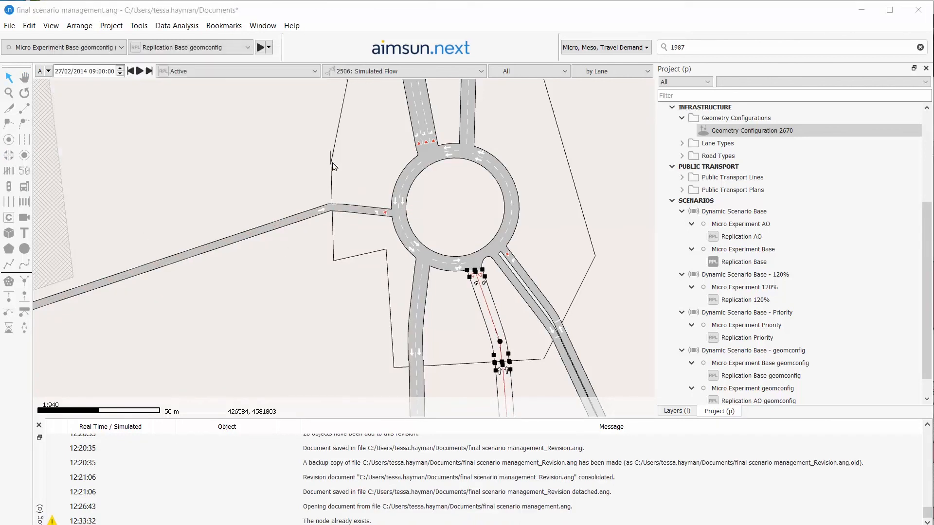
left_click(533, 289)
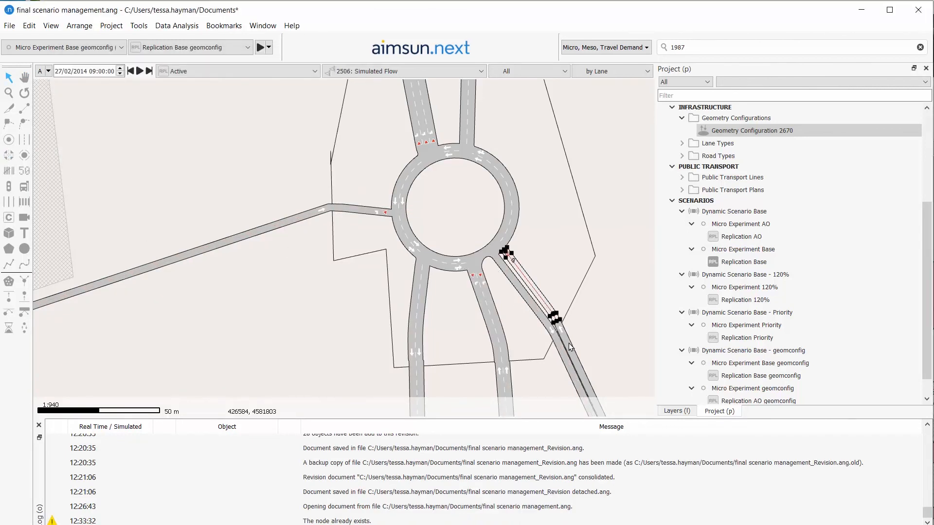
left_click(276, 305)
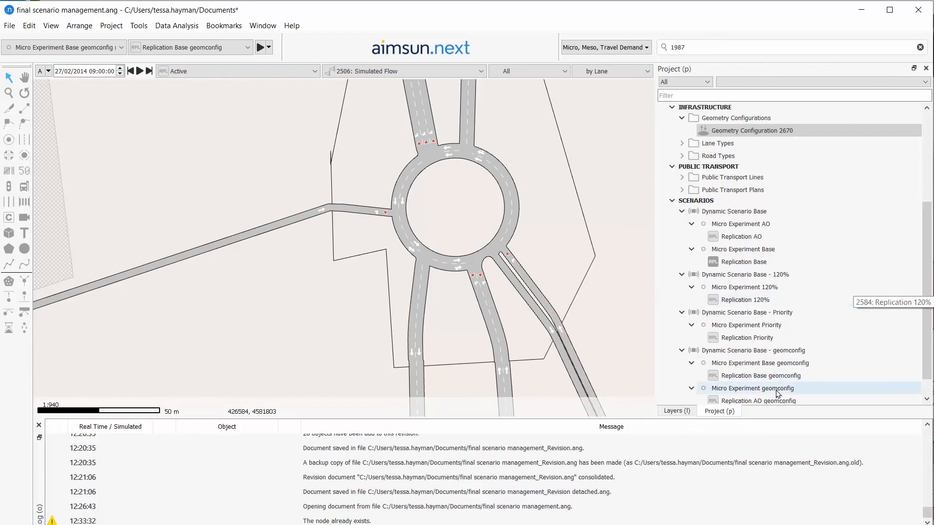
Switch the active experiment to Micro Experiment 120% and back to Micro Experiment Base geomconfig to compare the junction layouts
left_click(99, 49)
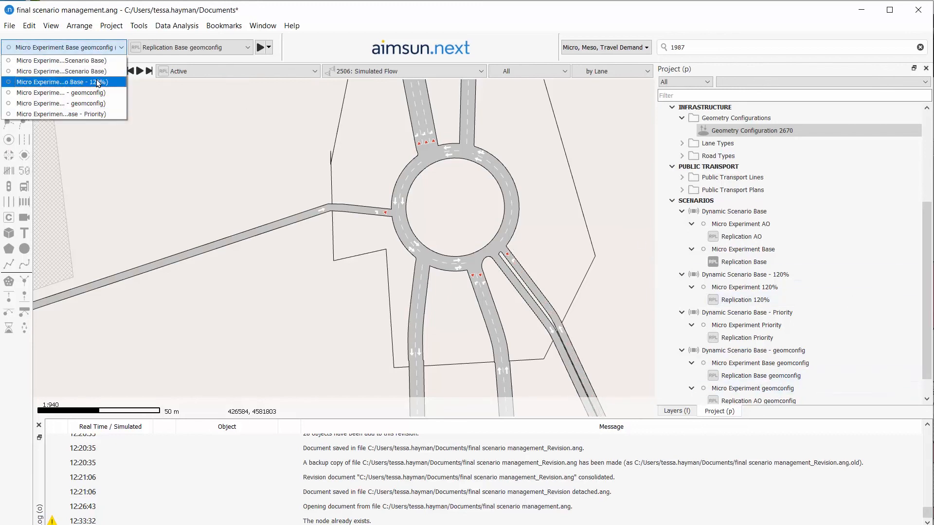
left_click(99, 83)
left_click(78, 48)
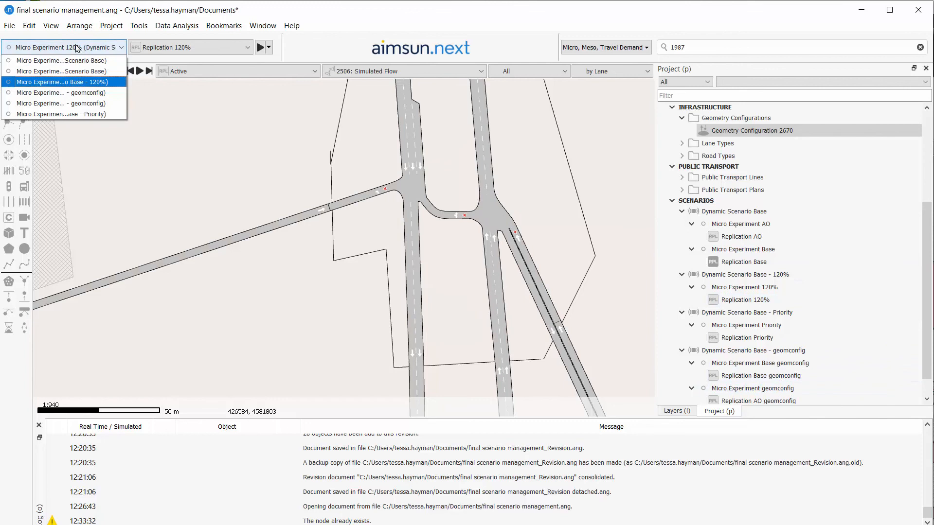
left_click(85, 102)
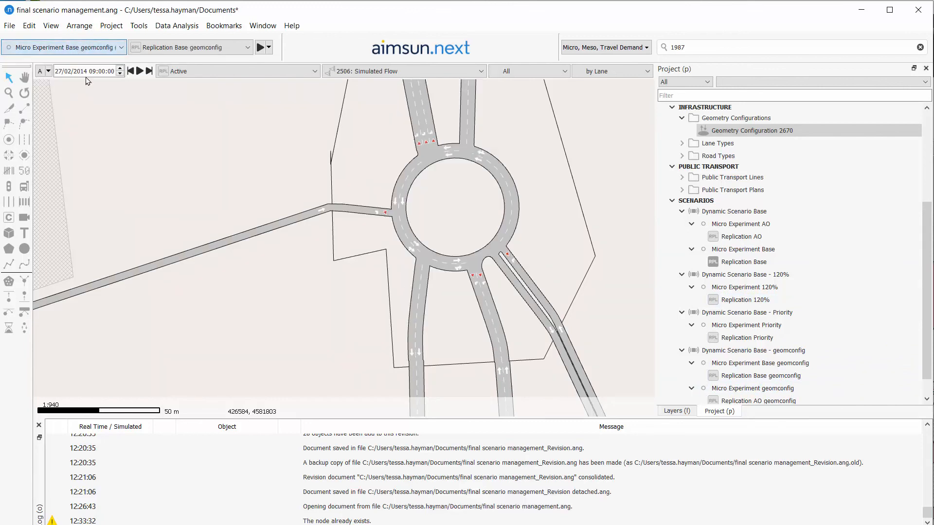
left_click(87, 48)
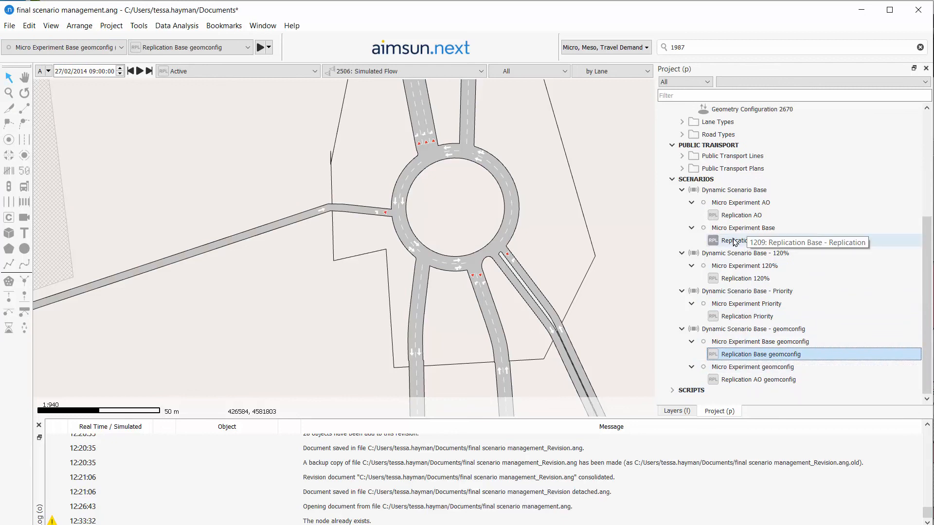
Compare section counts using 1209: Replication Base as reference and 2675: Replication Base geomconfig as compared, with the Turn comparison removed
double_click(735, 242)
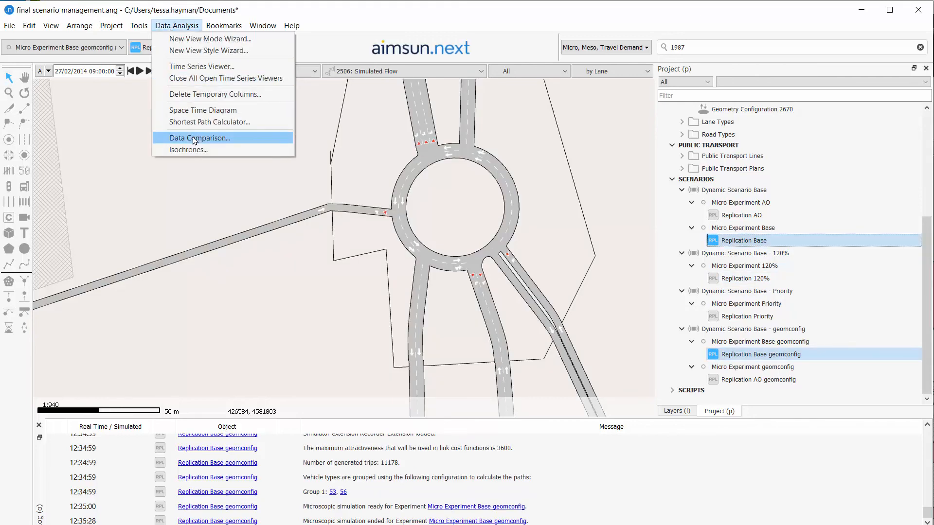
key("Escape")
left_click(421, 324)
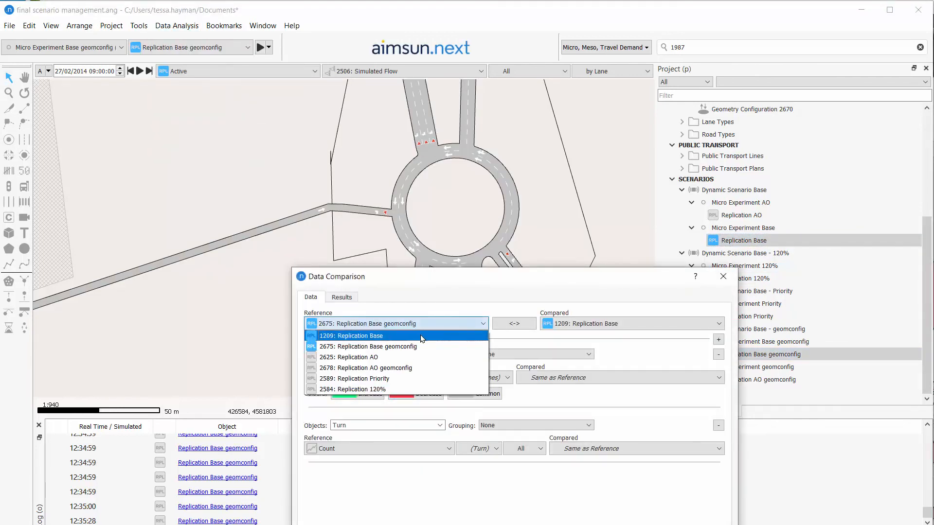
left_click(422, 335)
left_click(583, 326)
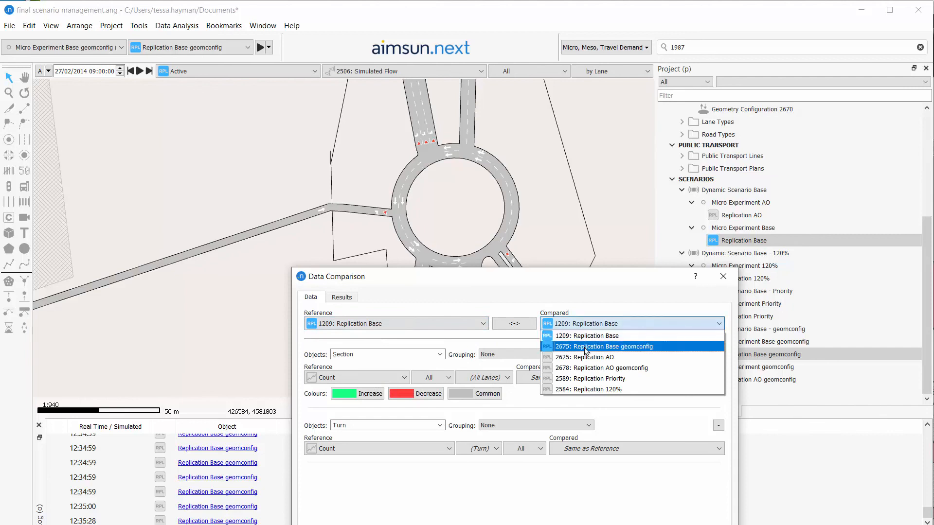
left_click(585, 347)
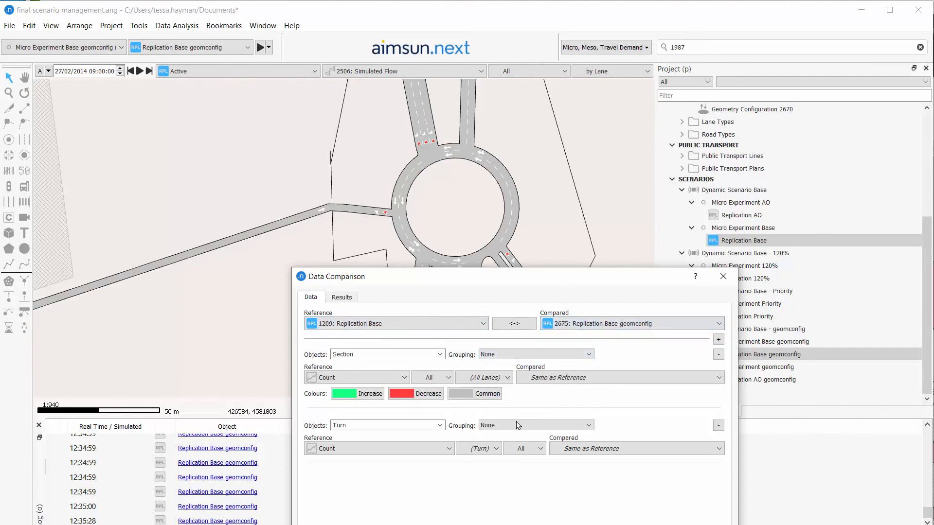
left_click(717, 425)
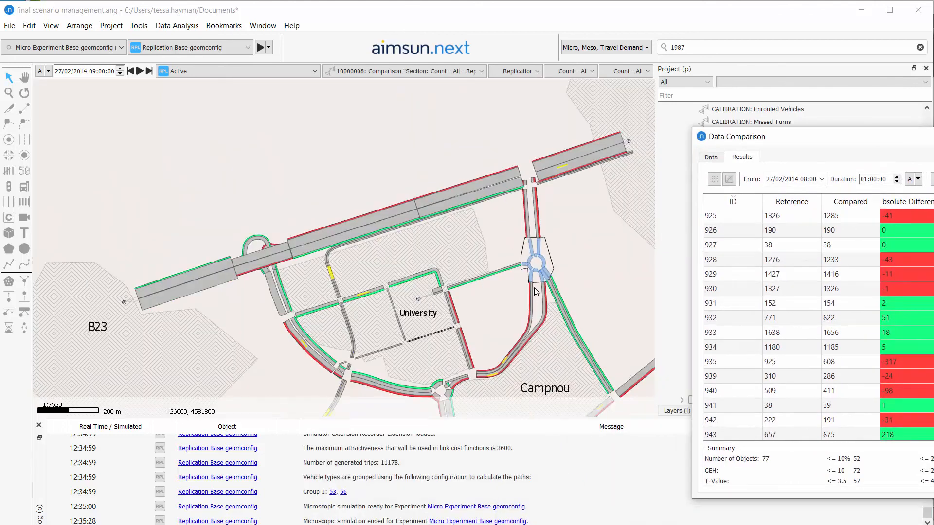
Examine the section count differences around the roundabout and return to the comparison's data settings
scroll(558, 261, "up", 2)
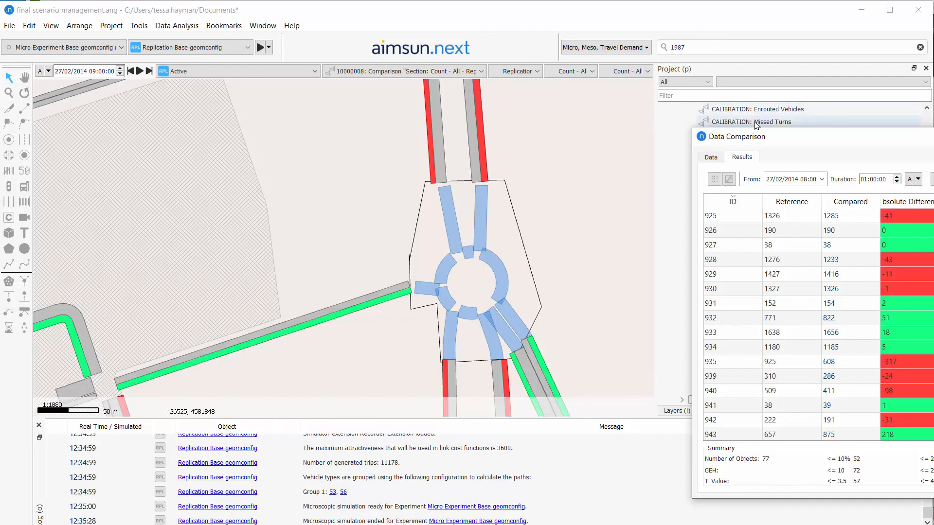
left_click(712, 157)
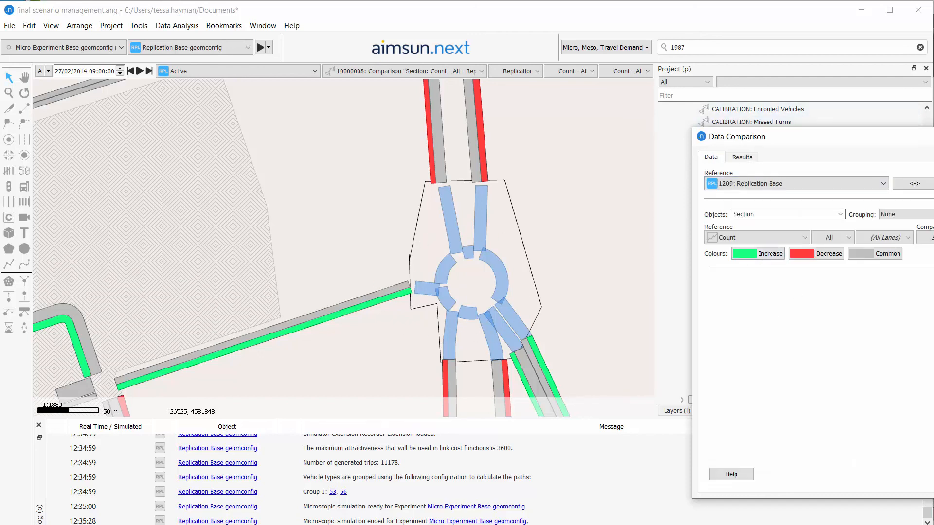